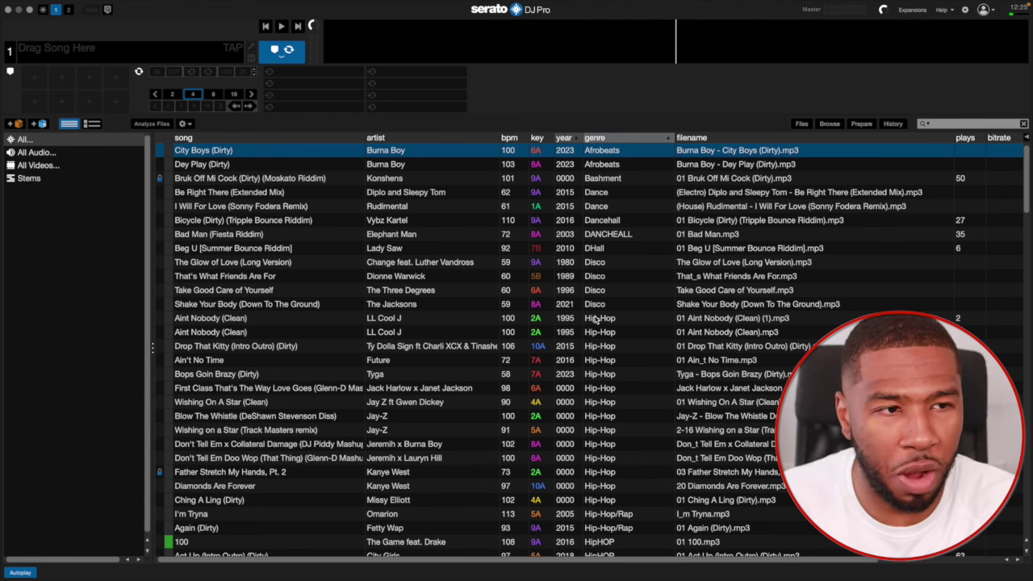
Sort the track library by genre in descending and back in ascending order to examine the genre tags.
{"action": "left_click", "coordinate": [609, 175]}
{"action": "left_click", "coordinate": [605, 141]}
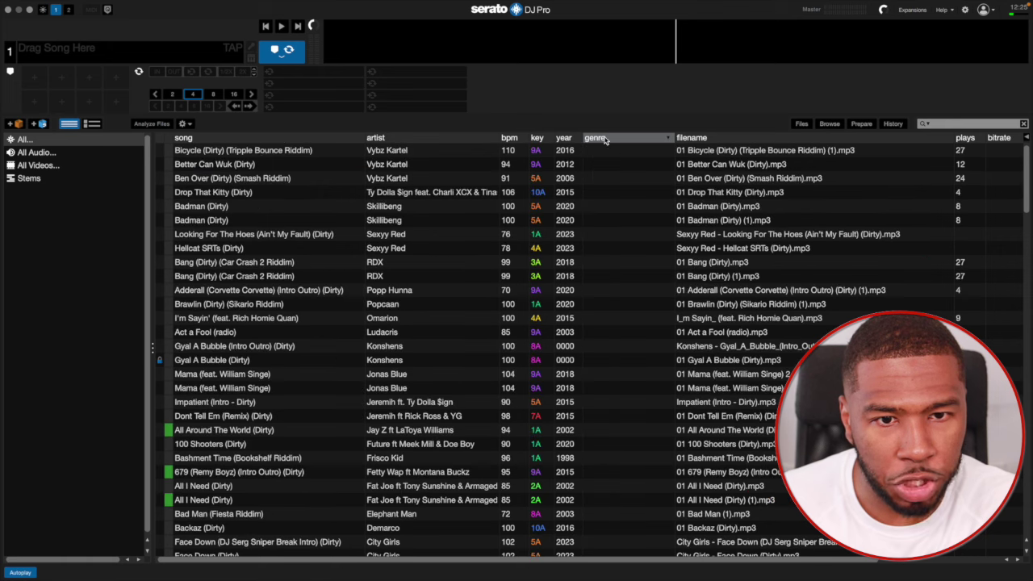
{"action": "left_click", "coordinate": [606, 139]}
{"action": "left_click", "coordinate": [608, 152]}
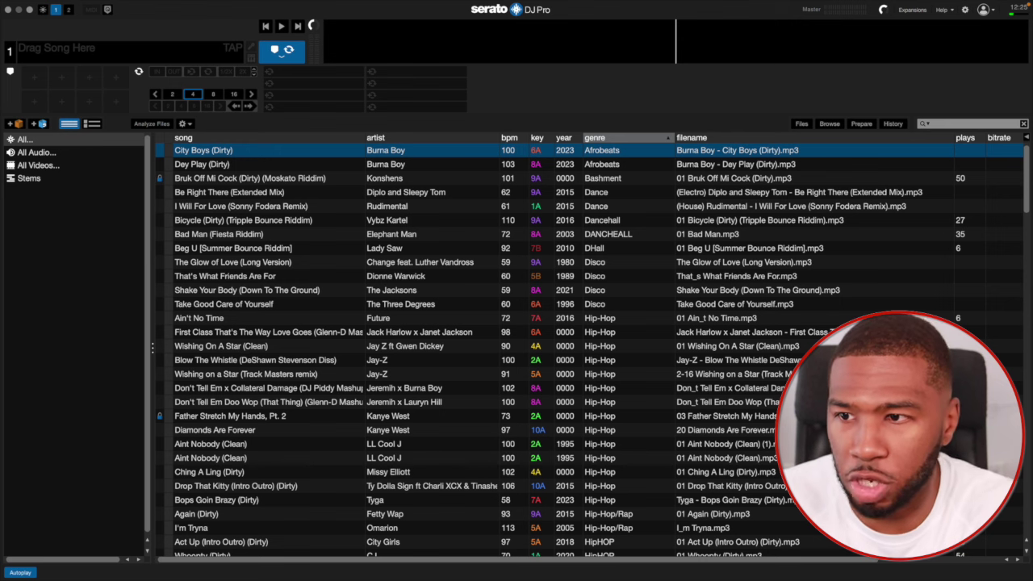
Create a new top-level crate and name it New Serato Crate Structure.
{"action": "left_click", "coordinate": [18, 126]}
{"action": "double_click", "coordinate": [30, 192]}
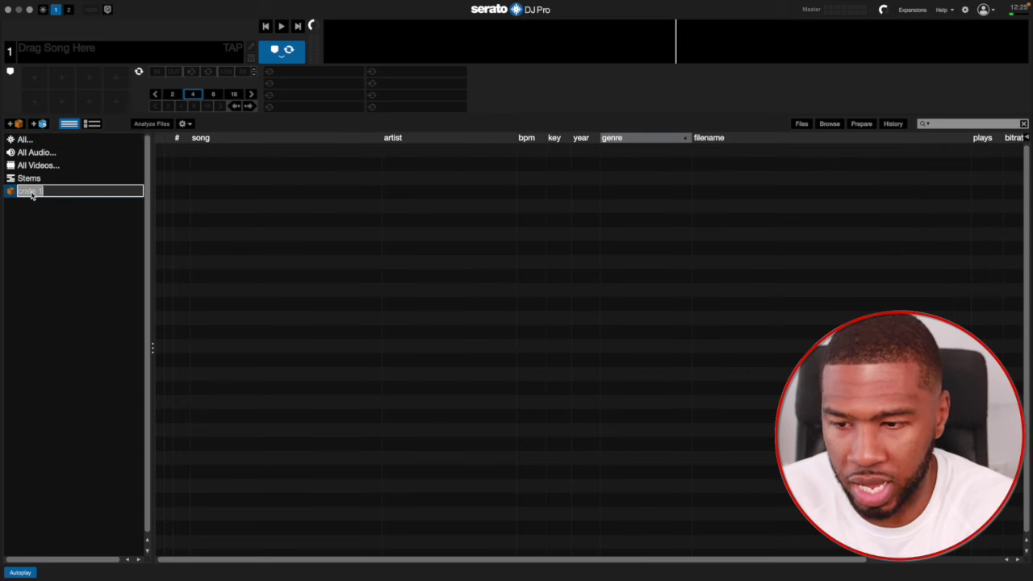
{"action": "type", "text": "New Ser"}
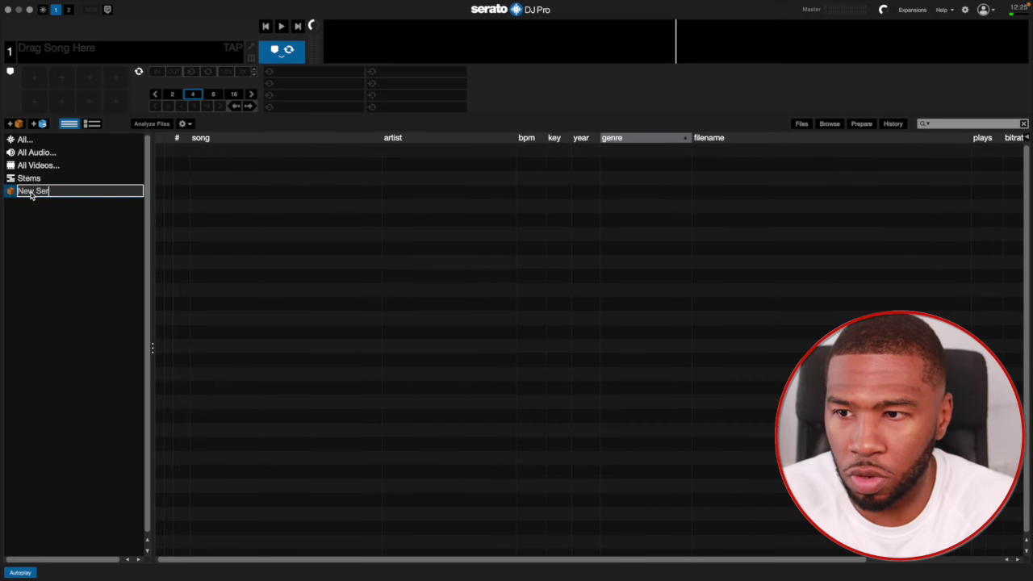
{"action": "type", "text": "ato Crate"}
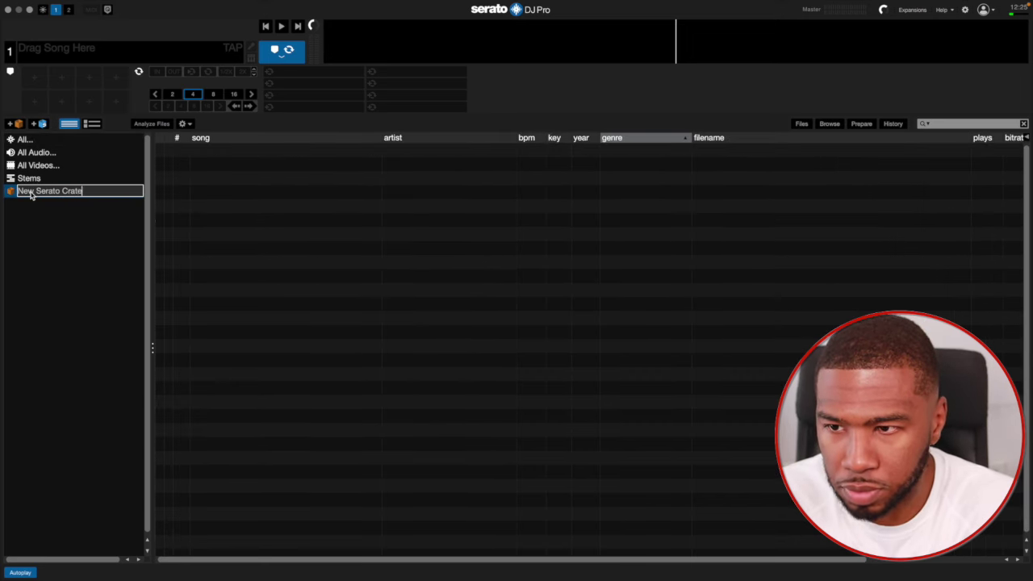
{"action": "type", "text": " Structure"}
{"action": "key", "text": "Return"}
Create another crate, nest it inside New Serato Crate Structure and name it All Genres.
{"action": "left_click", "coordinate": [36, 152]}
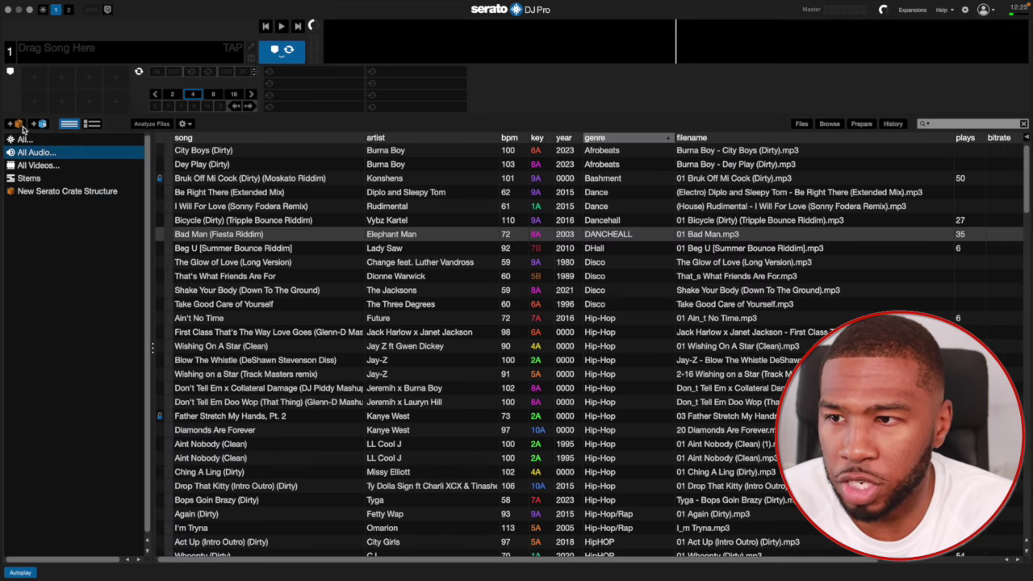
{"action": "left_click", "coordinate": [15, 124]}
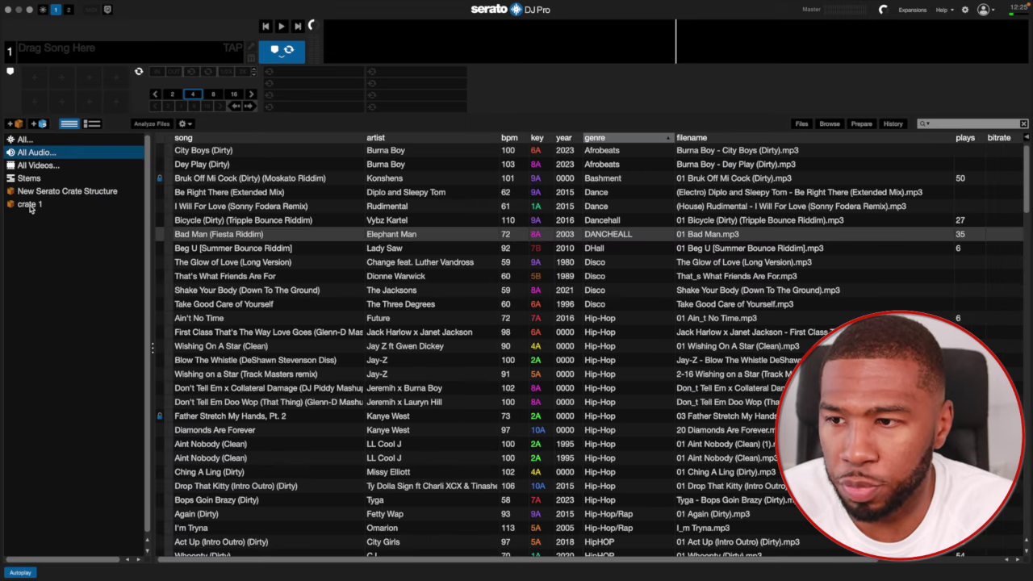
{"action": "left_click_drag", "start_coordinate": [31, 209], "coordinate": [40, 209]}
{"action": "double_click", "coordinate": [42, 208]}
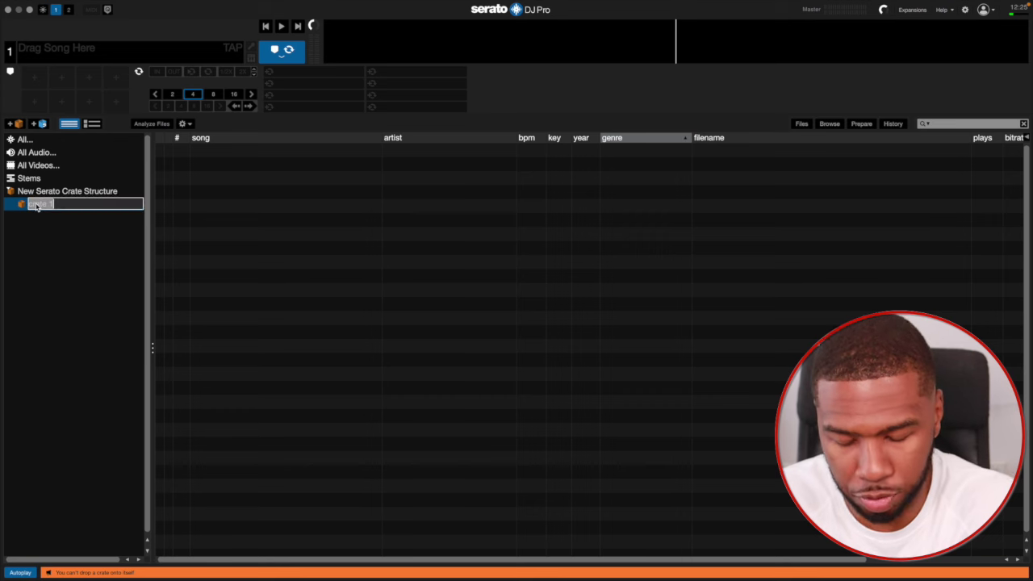
{"action": "type", "text": "All Genre"}
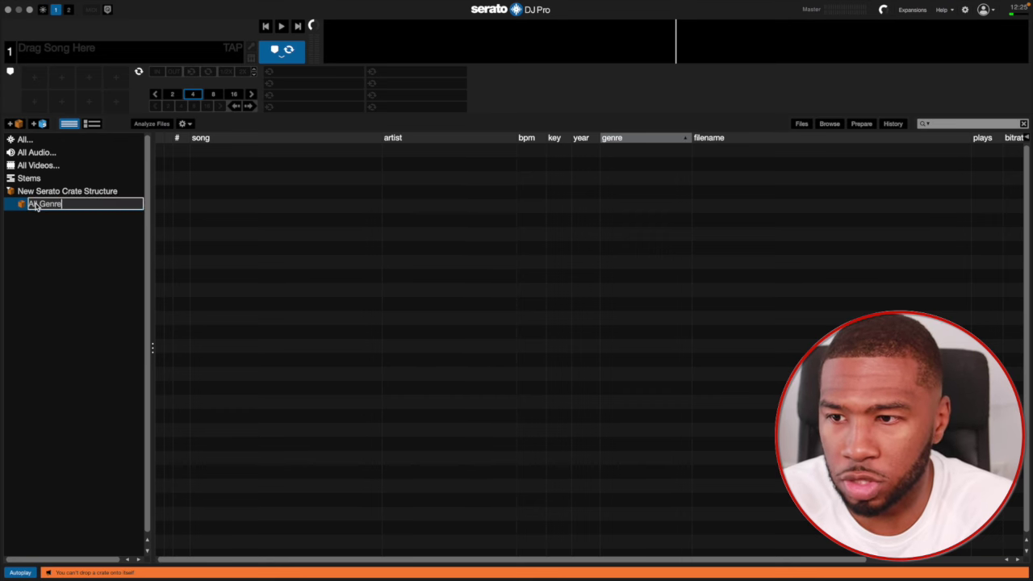
{"action": "type", "text": "s"}
{"action": "key", "text": "Return"}
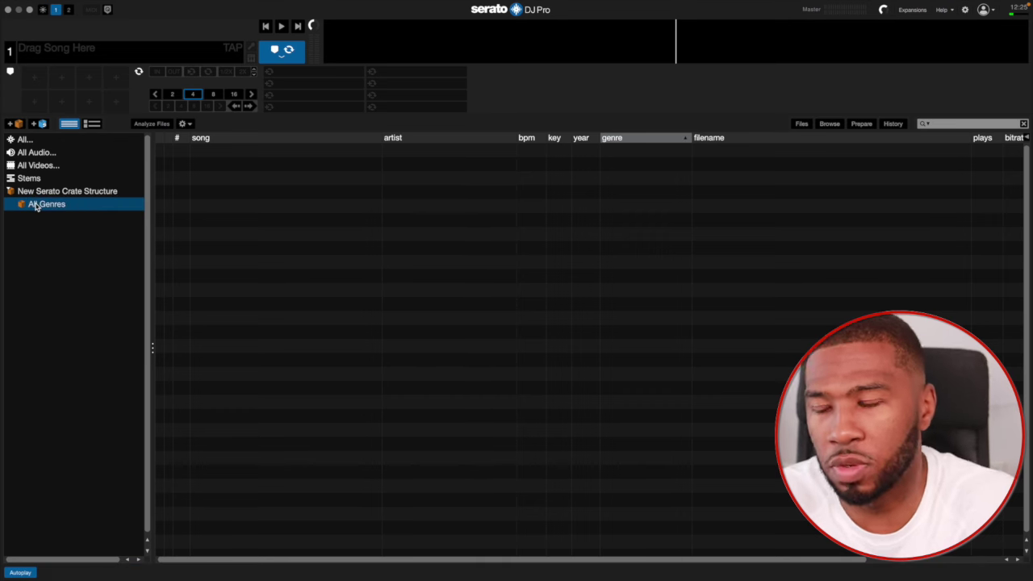
Create and save a smart crate with the single rule that genre is Afrobeats.
{"action": "left_click", "coordinate": [37, 156]}
{"action": "left_click", "coordinate": [616, 152]}
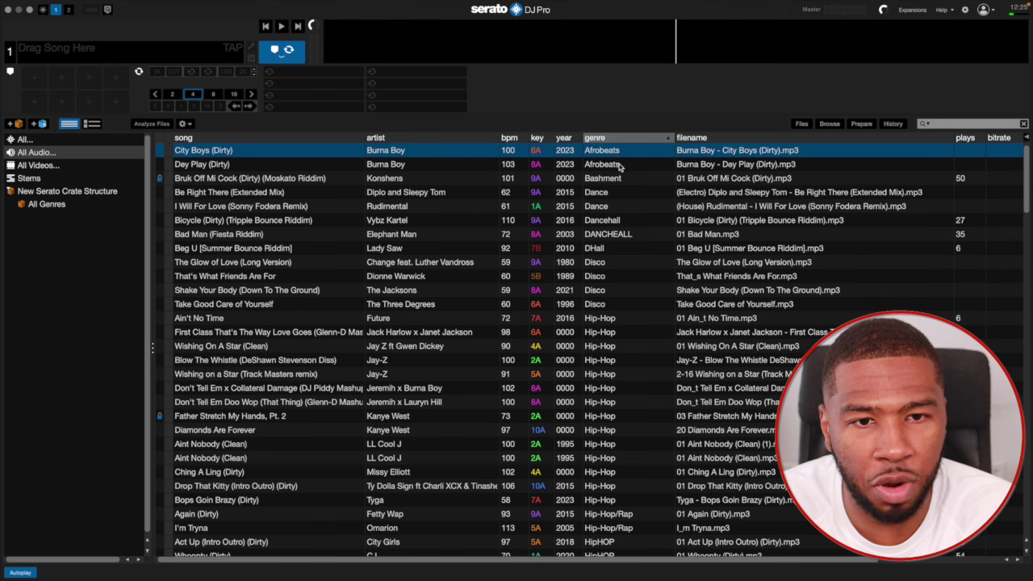
{"action": "left_click", "coordinate": [38, 124]}
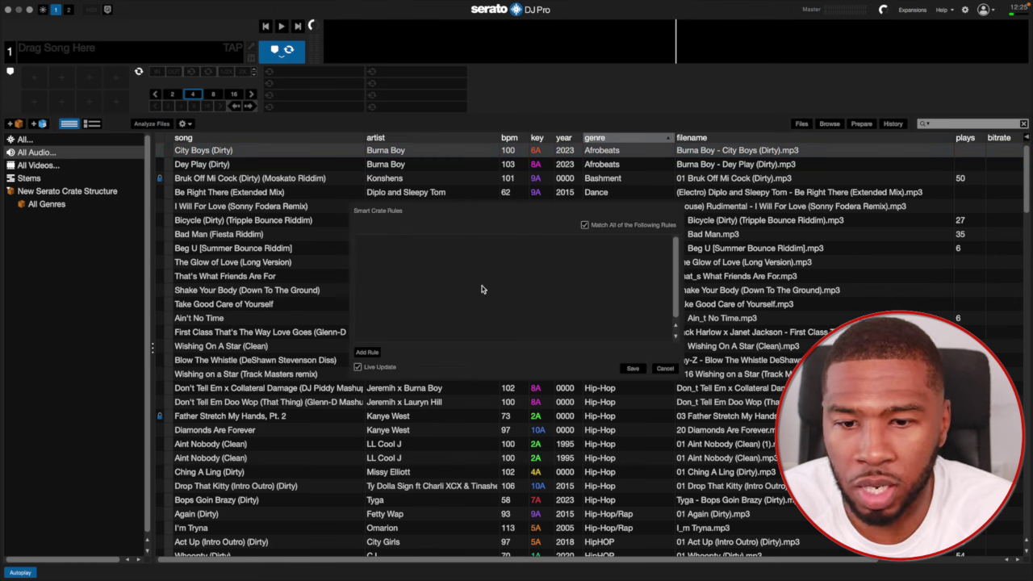
{"action": "left_click", "coordinate": [367, 353]}
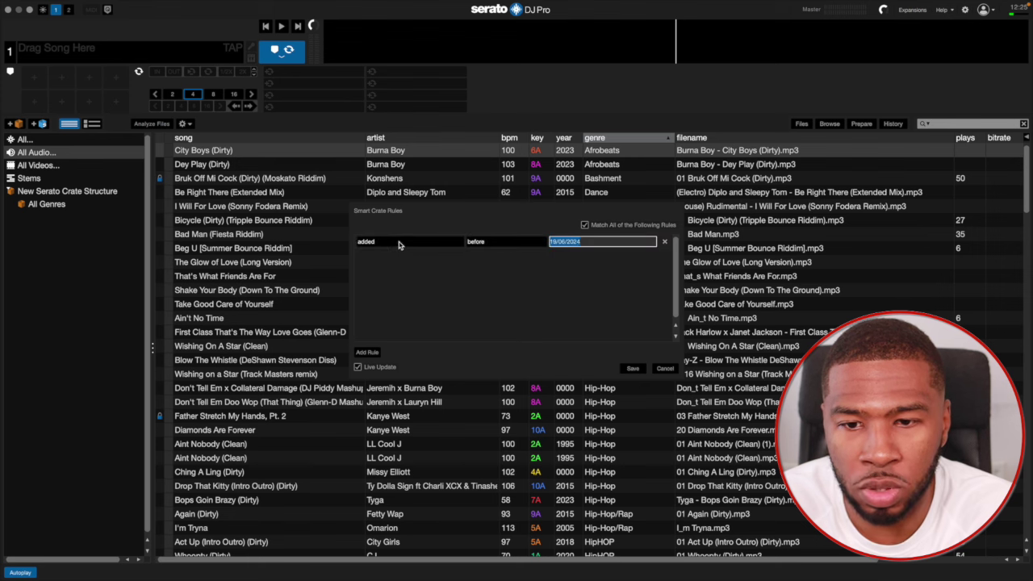
{"action": "left_click", "coordinate": [401, 244]}
{"action": "left_click", "coordinate": [386, 319]}
{"action": "left_click", "coordinate": [476, 242]}
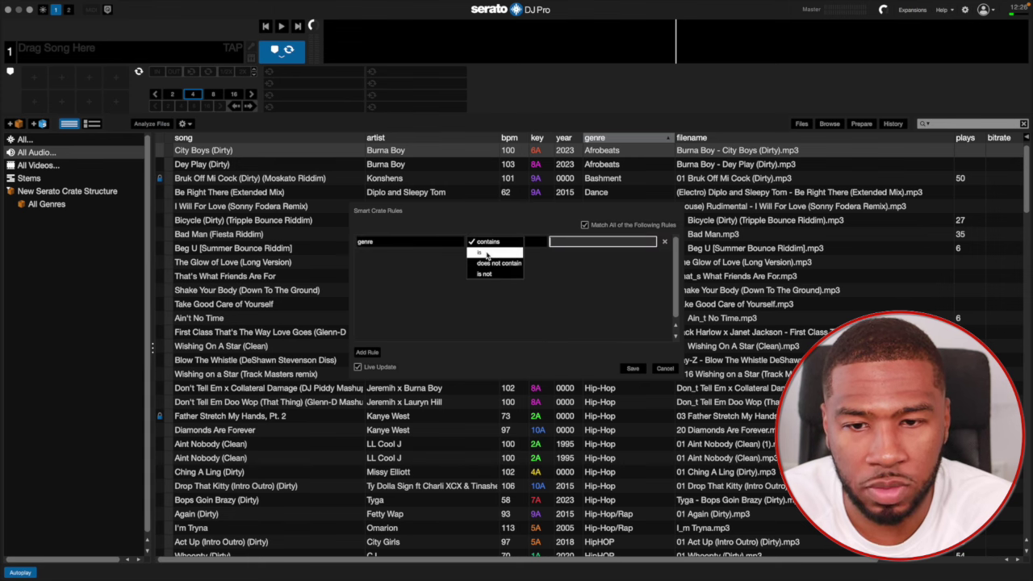
{"action": "left_click", "coordinate": [482, 243]}
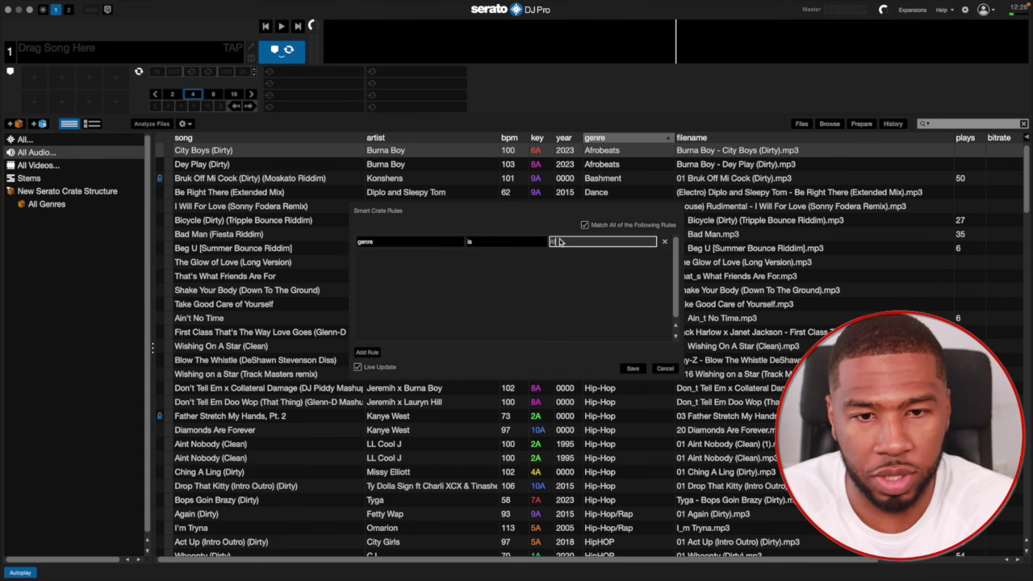
{"action": "left_click", "coordinate": [560, 241]}
{"action": "type", "text": "Afrobeats"}
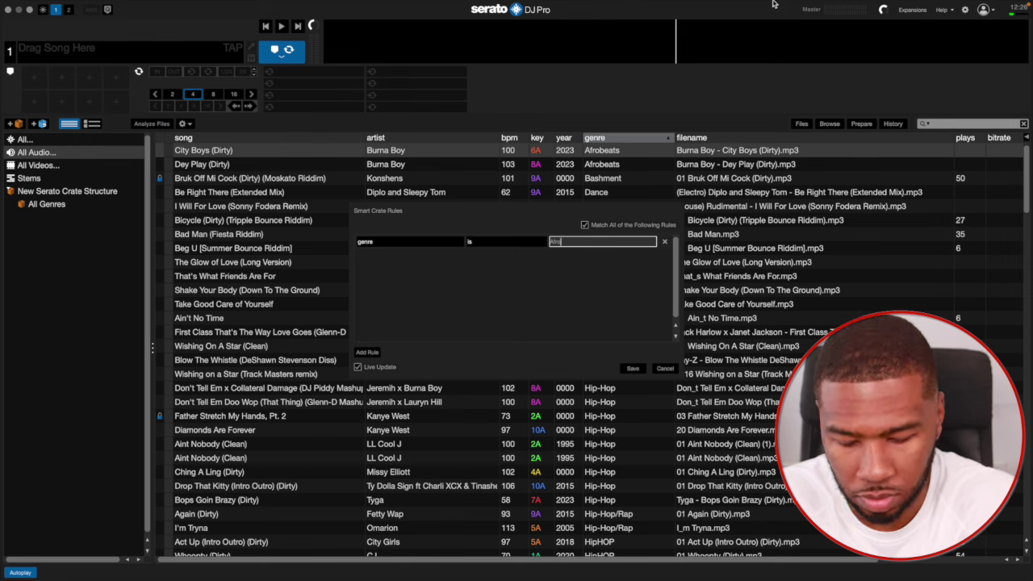
{"action": "left_click", "coordinate": [633, 371]}
Rename the new smart crate Afrobeats and nest it inside the All Genres crate.
{"action": "left_click", "coordinate": [30, 218]}
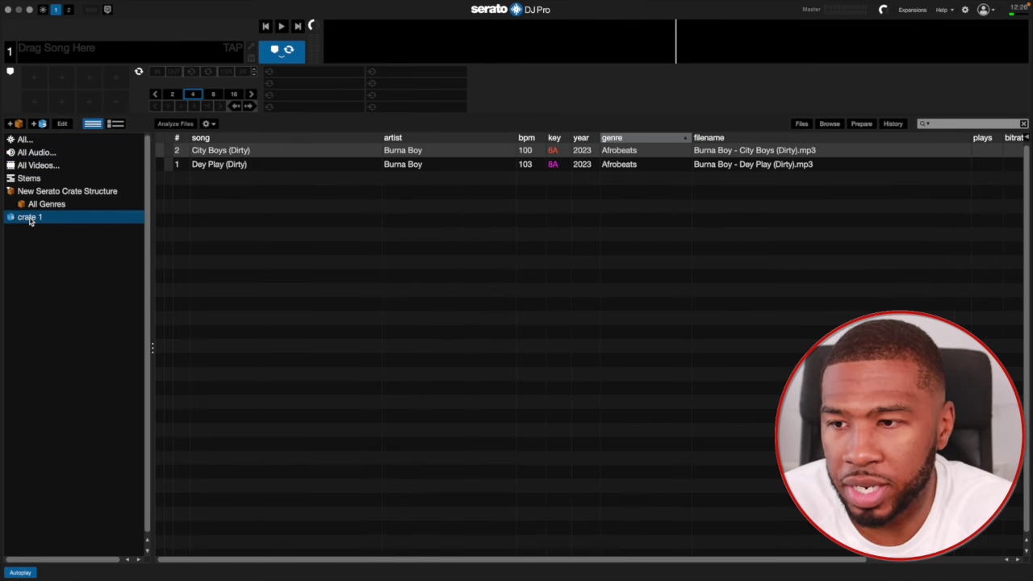
{"action": "double_click", "coordinate": [30, 218]}
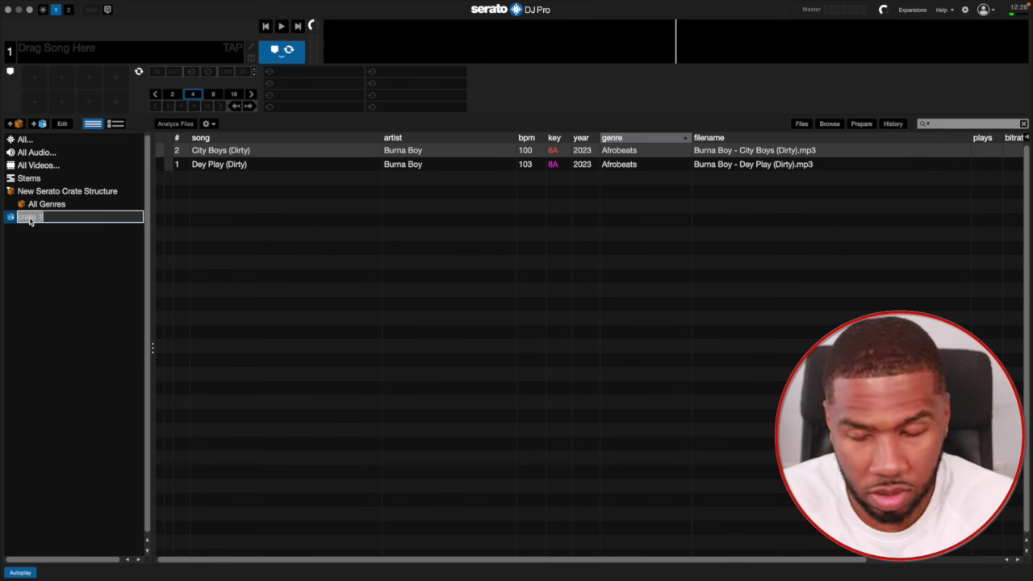
{"action": "type", "text": "Afrobeats"}
{"action": "key", "text": "Return"}
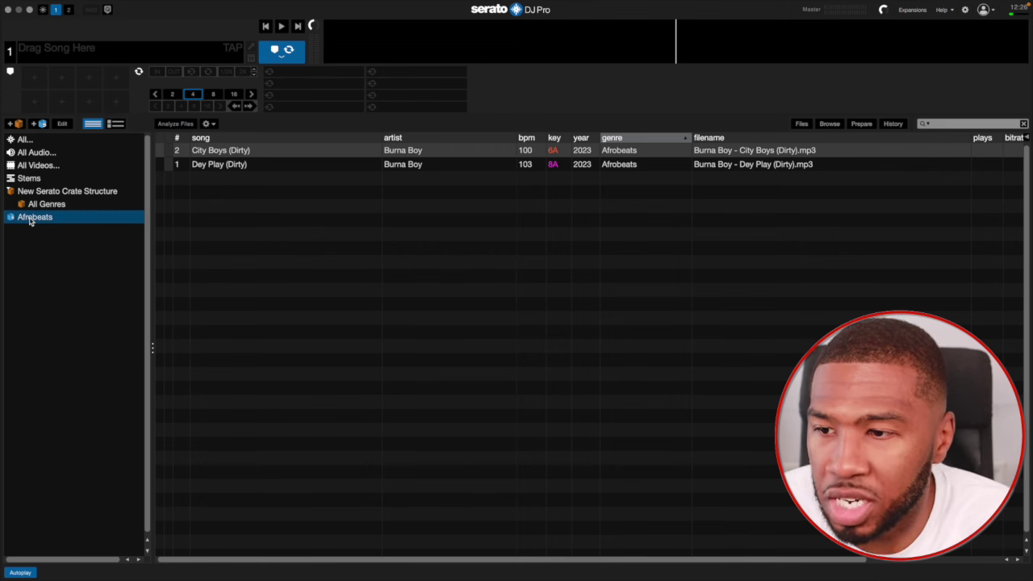
{"action": "left_click_drag", "start_coordinate": [35, 222], "coordinate": [37, 215]}
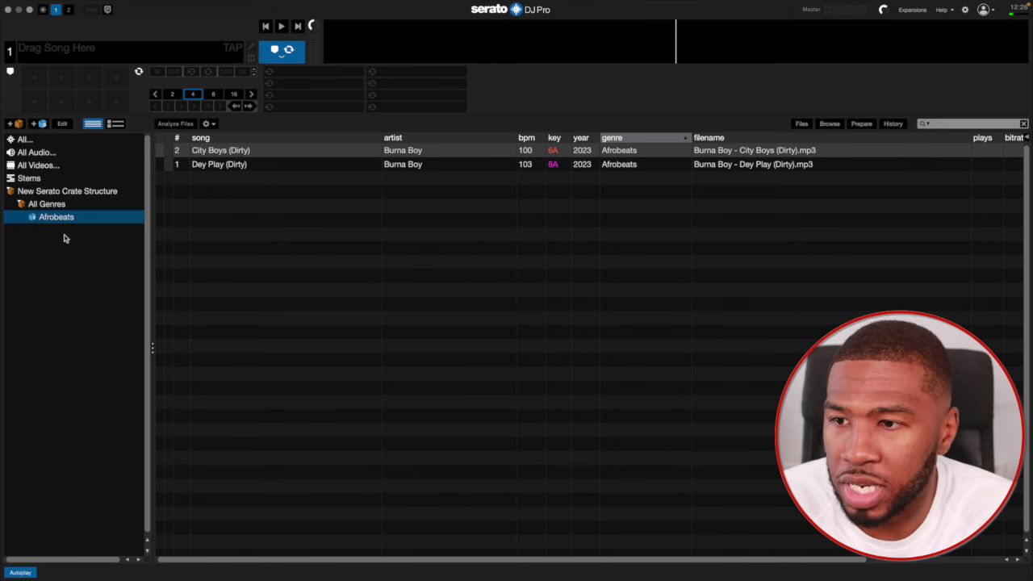
In All Audio, set the genre of the Konshens track Bruk Off Mi Cock to Dancehall and re-sort the library by genre.
{"action": "left_click", "coordinate": [47, 152]}
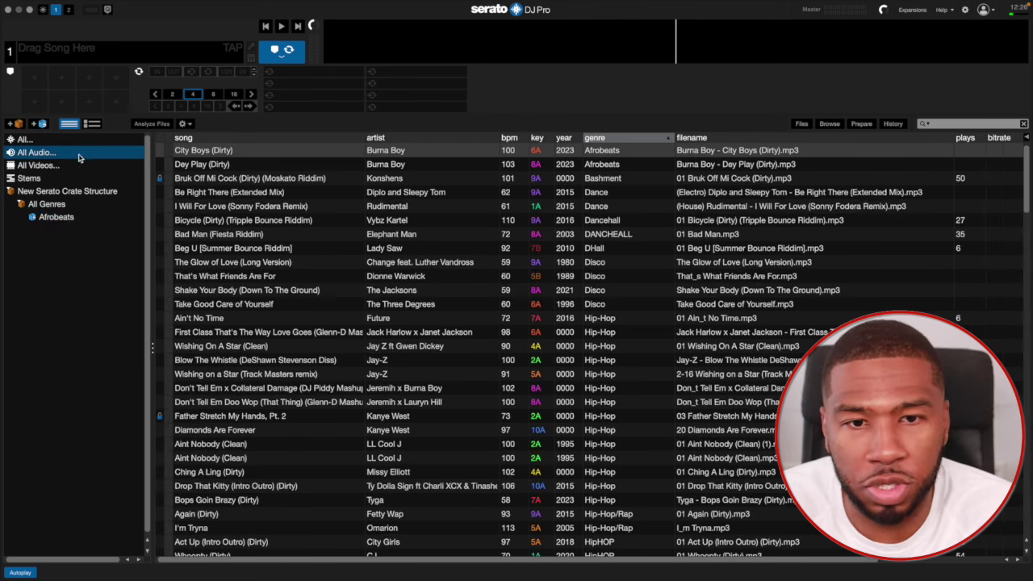
{"action": "left_click", "coordinate": [620, 182]}
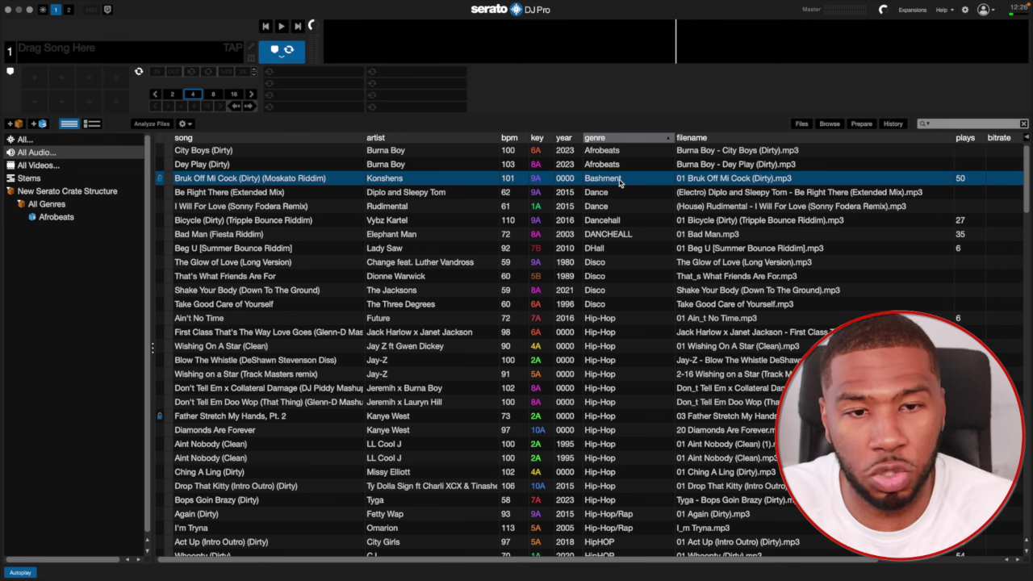
{"action": "double_click", "coordinate": [609, 184]}
{"action": "type", "text": "Dancehall"}
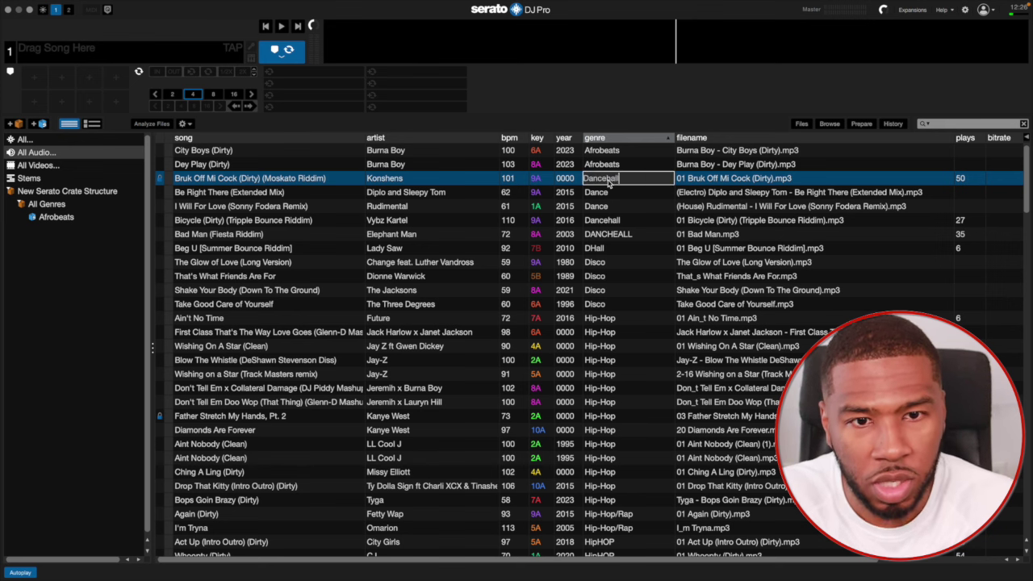
{"action": "key", "text": "Return"}
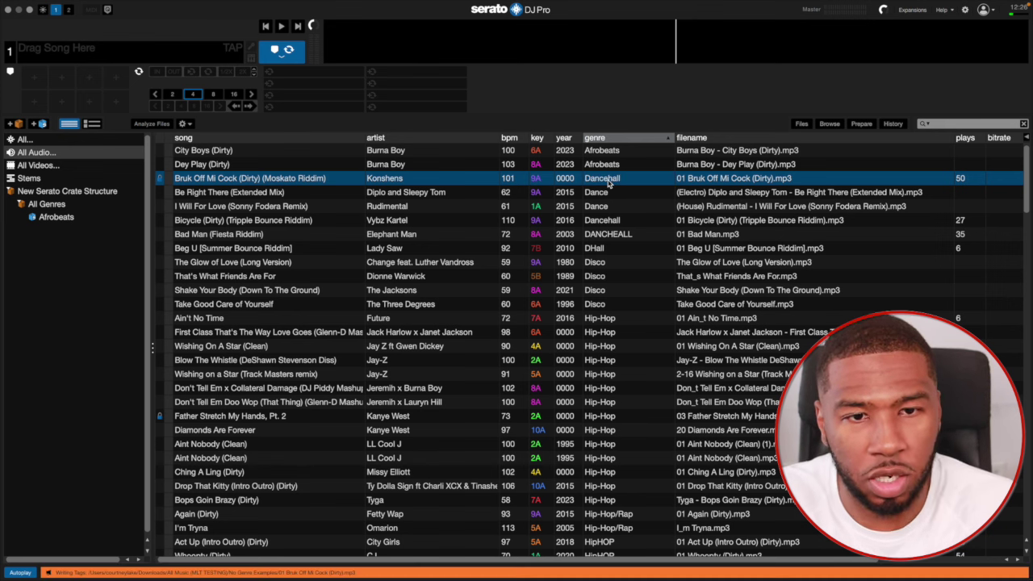
{"action": "left_click", "coordinate": [608, 139]}
{"action": "left_click", "coordinate": [609, 139]}
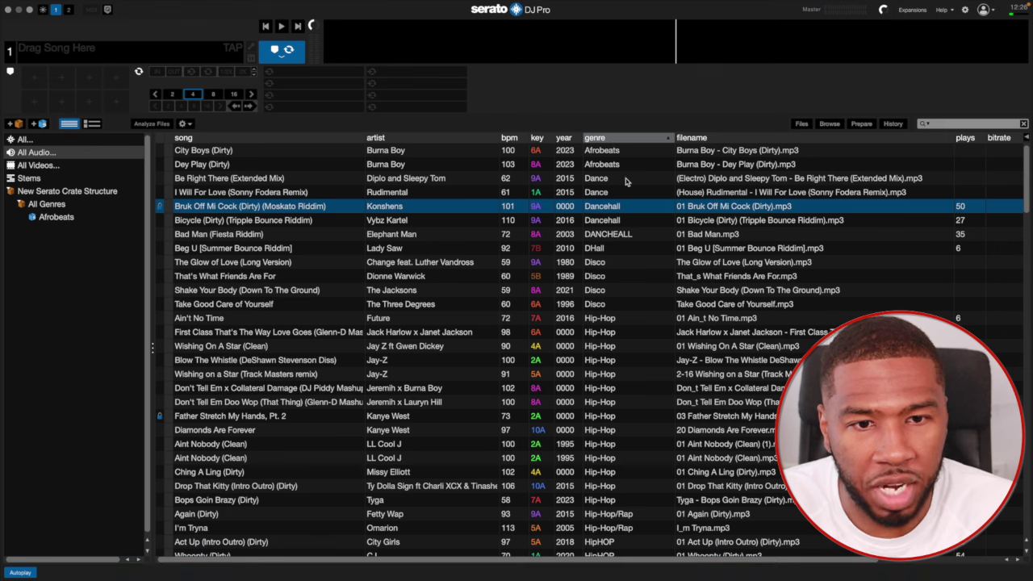
Create and save a smart crate with the single rule that genre is Dance.
{"action": "left_click", "coordinate": [612, 179]}
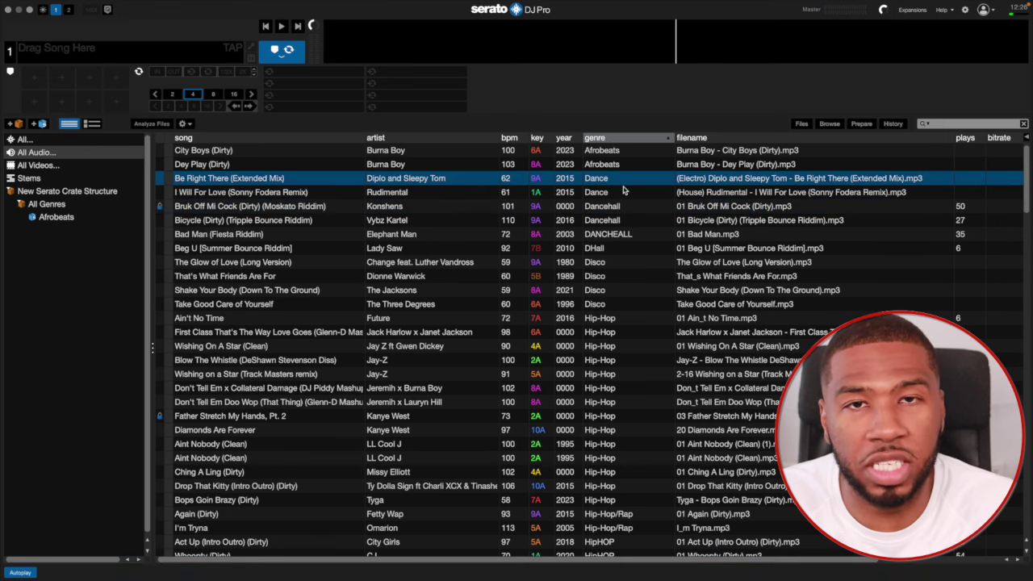
{"action": "left_click", "coordinate": [41, 125]}
{"action": "left_click", "coordinate": [366, 352]}
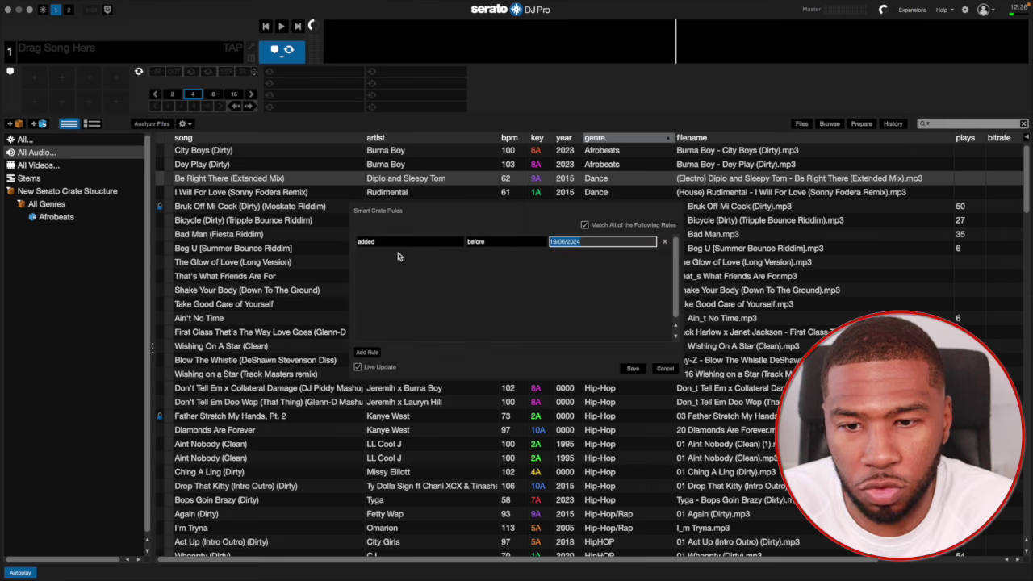
{"action": "left_click", "coordinate": [395, 243]}
{"action": "left_click", "coordinate": [383, 316]}
{"action": "left_click", "coordinate": [487, 242]}
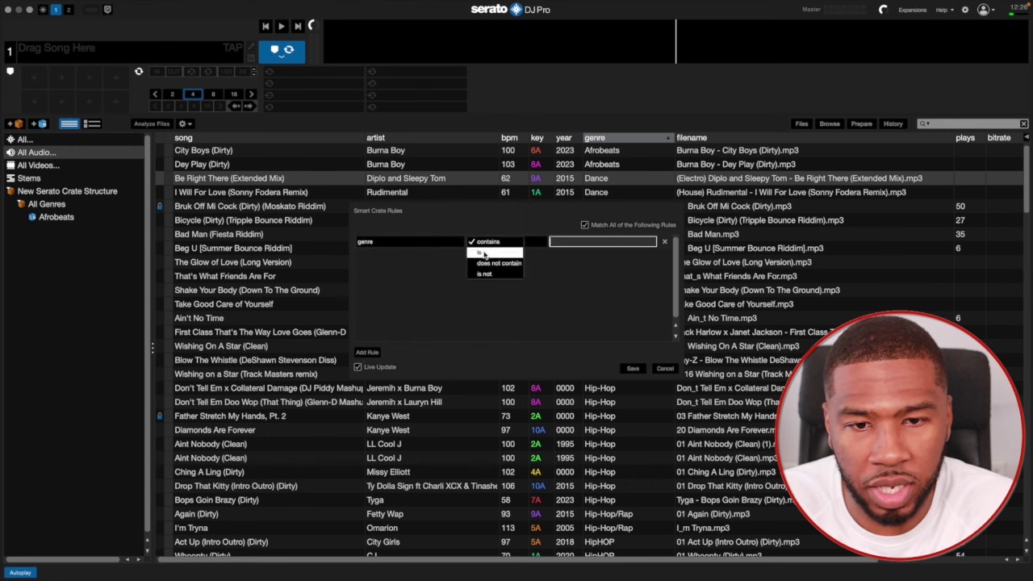
{"action": "left_click", "coordinate": [484, 262]}
{"action": "left_click", "coordinate": [558, 242]}
{"action": "type", "text": "Dan"}
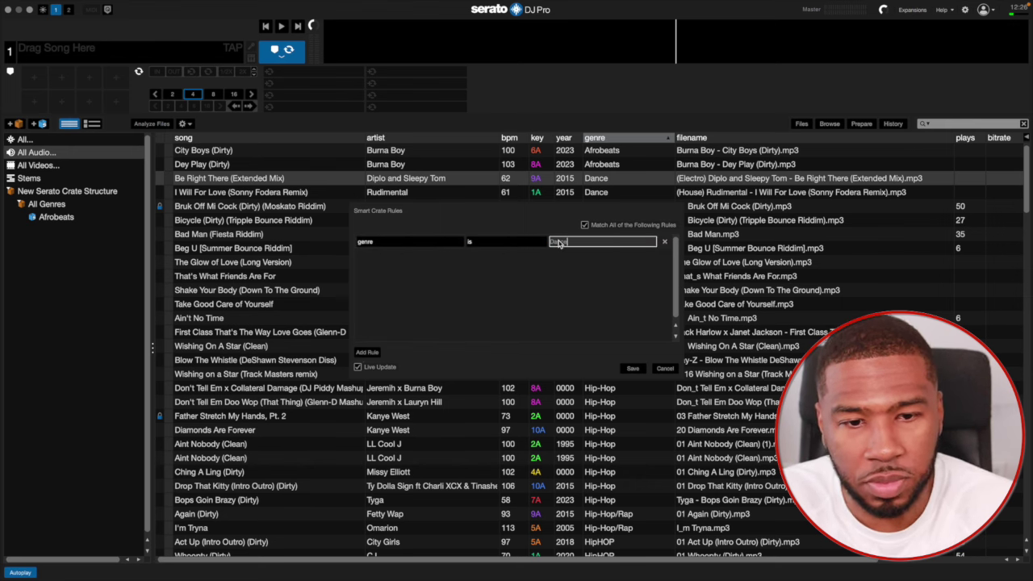
{"action": "type", "text": "ce"}
{"action": "left_click", "coordinate": [632, 368]}
Nest the new smart crate inside the All Genres crate and rename it Dance.
{"action": "left_click", "coordinate": [39, 232]}
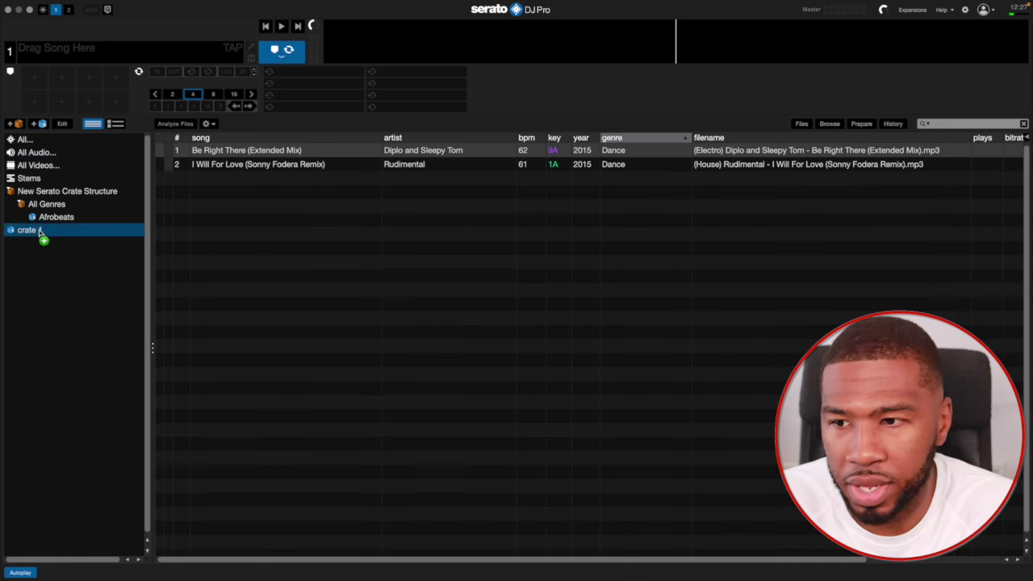
{"action": "left_click_drag", "start_coordinate": [39, 232], "coordinate": [45, 207]}
{"action": "double_click", "coordinate": [48, 230]}
{"action": "type", "text": "Dan"}
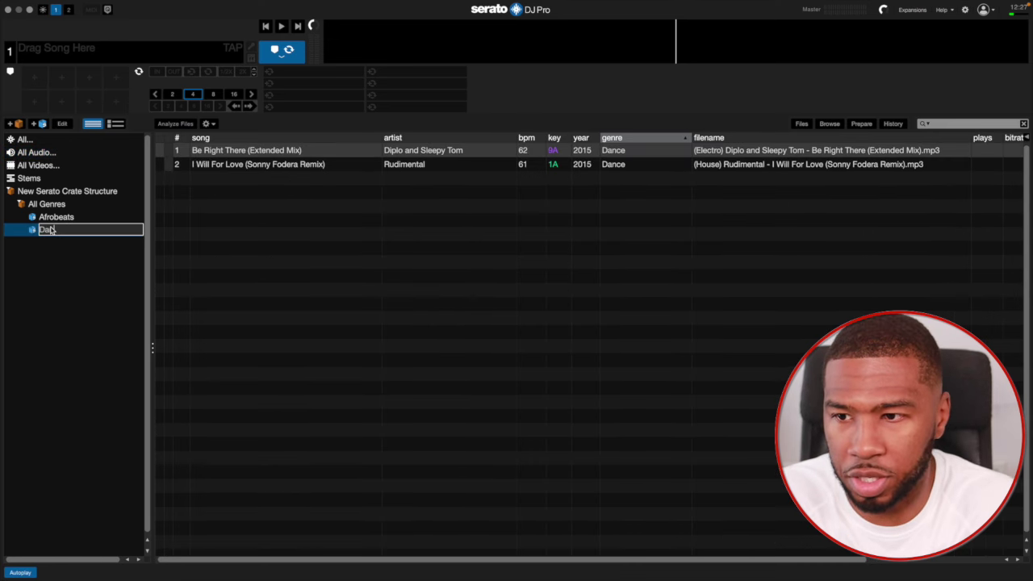
{"action": "type", "text": "ce"}
{"action": "key", "text": "Return"}
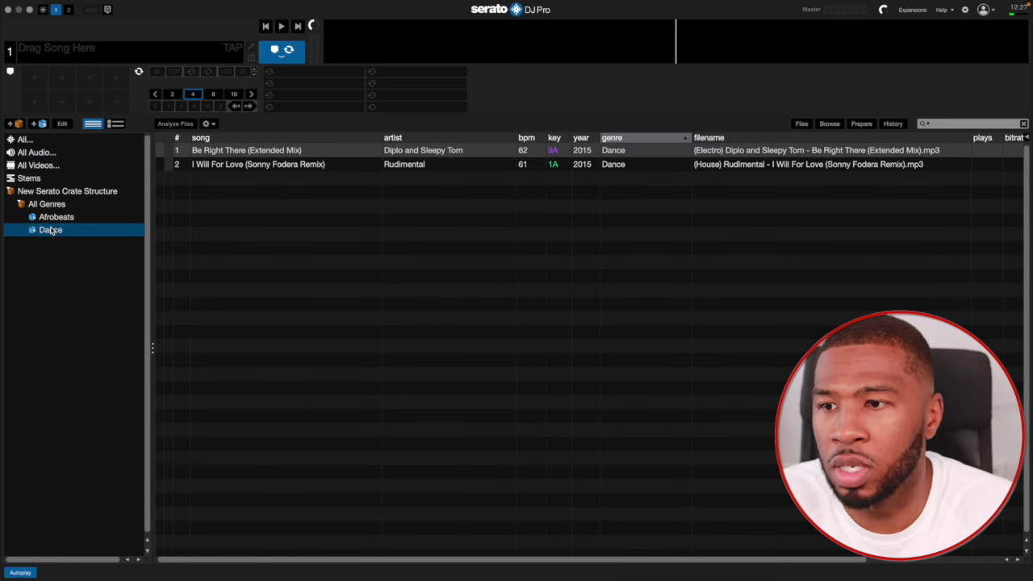
In All Audio, set the genre of Bad Man (Fiesta Riddim) and Beg U [Summer Bounce Riddim] to Dancehall in one edit.
{"action": "left_click", "coordinate": [45, 153]}
{"action": "left_click", "coordinate": [609, 193]}
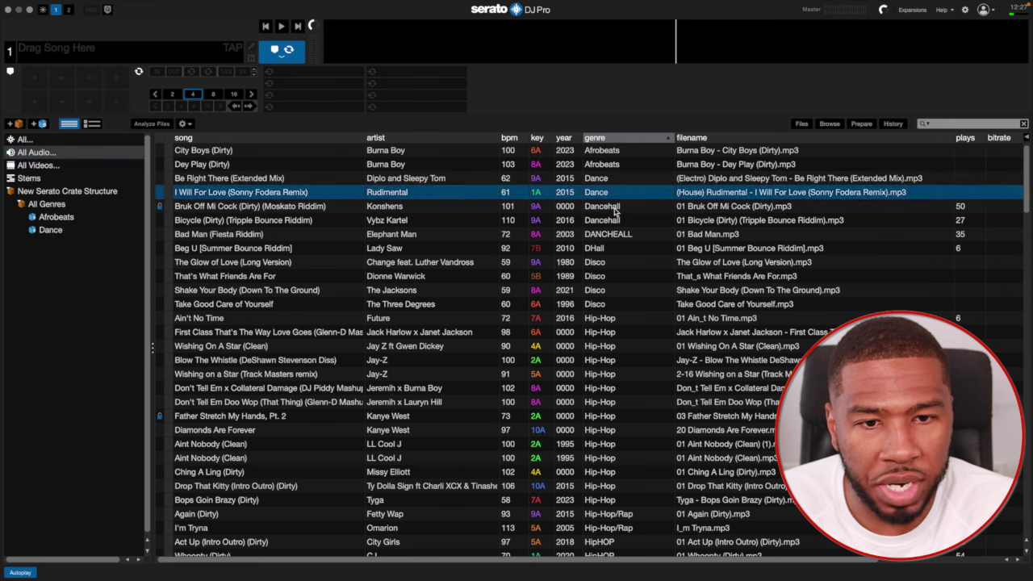
{"action": "left_click", "coordinate": [615, 207]}
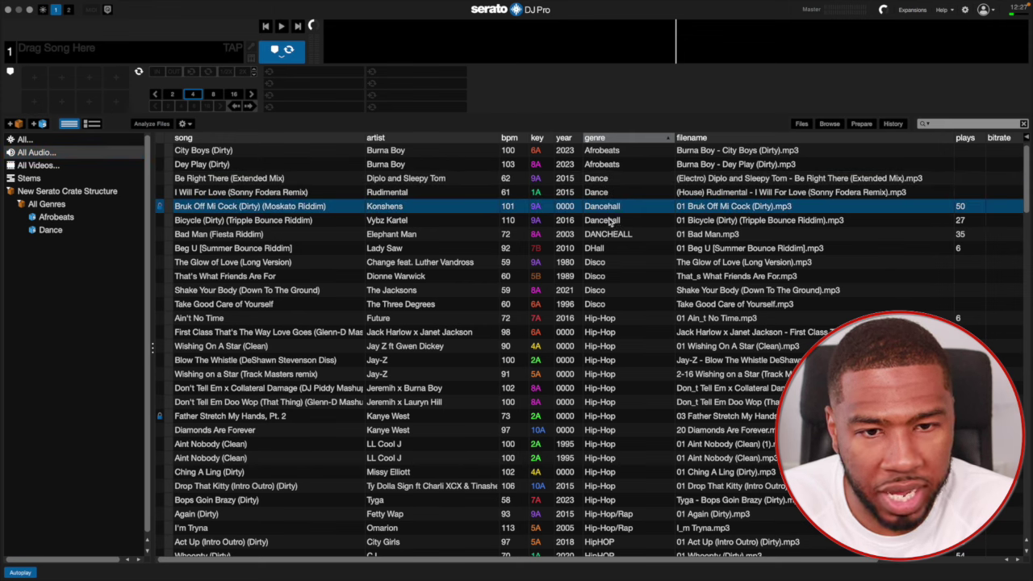
{"action": "left_click", "coordinate": [612, 234]}
{"action": "left_click", "coordinate": [601, 250], "text": "shift"}
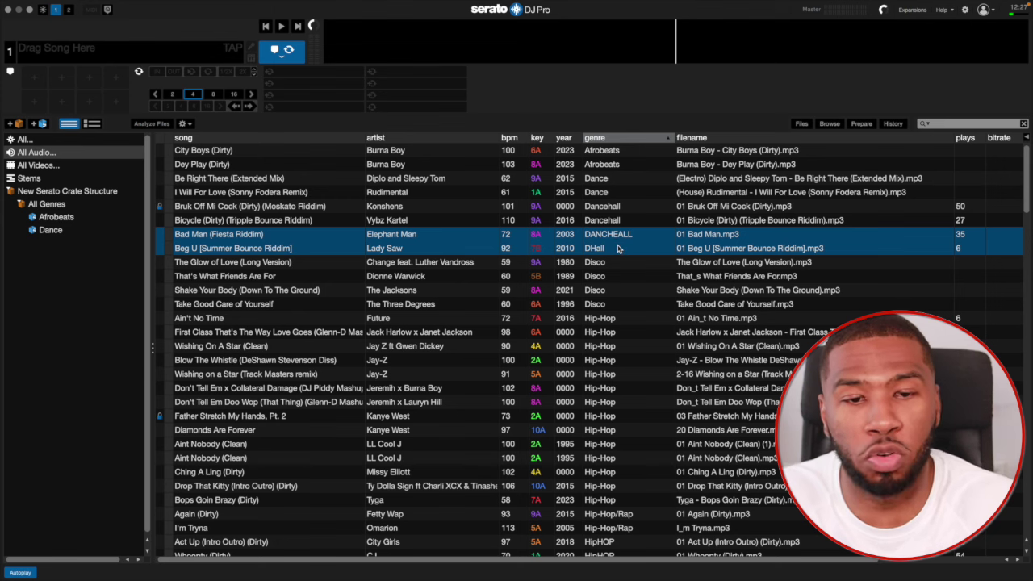
{"action": "double_click", "coordinate": [601, 234]}
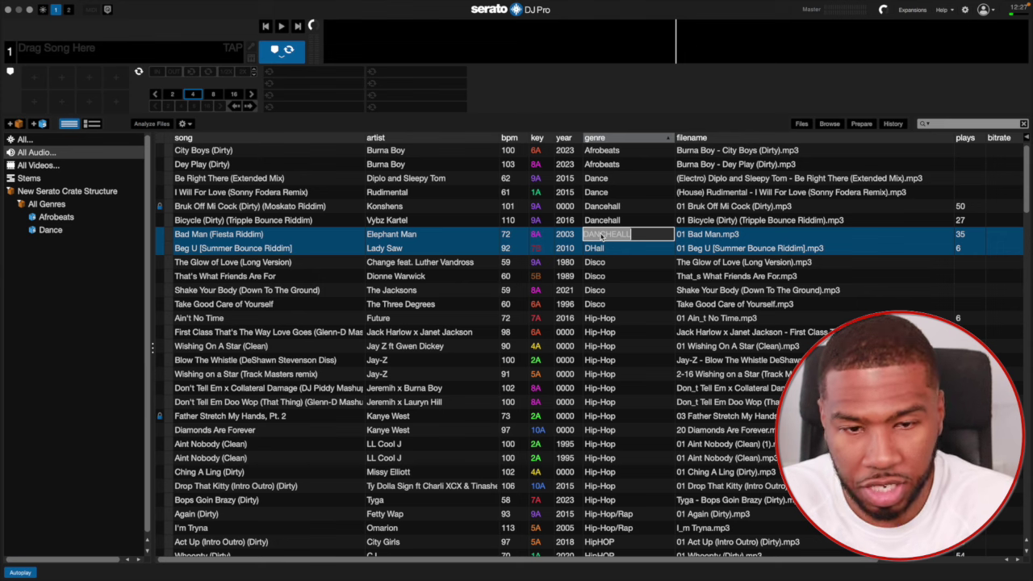
{"action": "type", "text": "Da"}
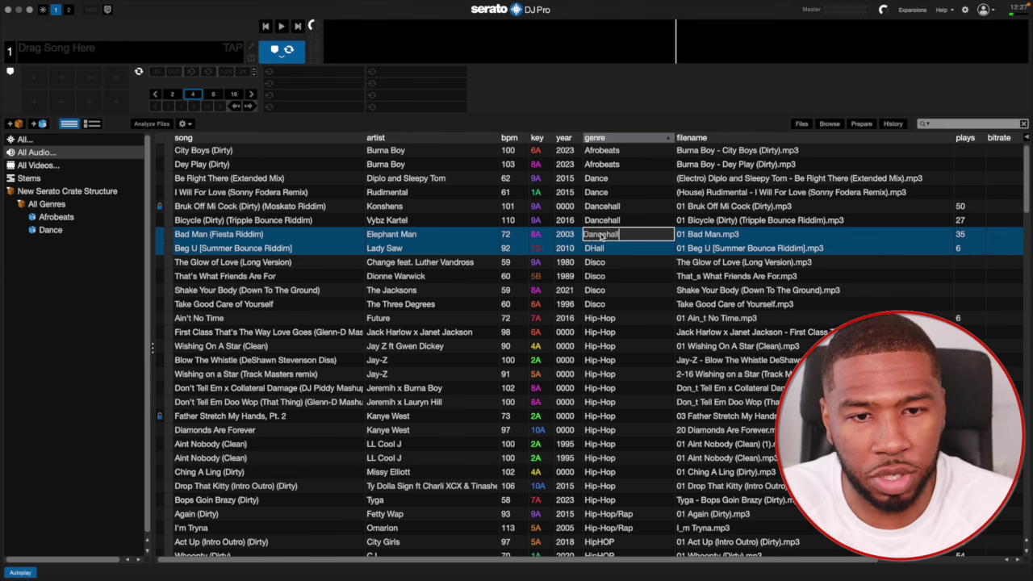
{"action": "type", "text": "ncehall"}
{"action": "key", "text": "Return"}
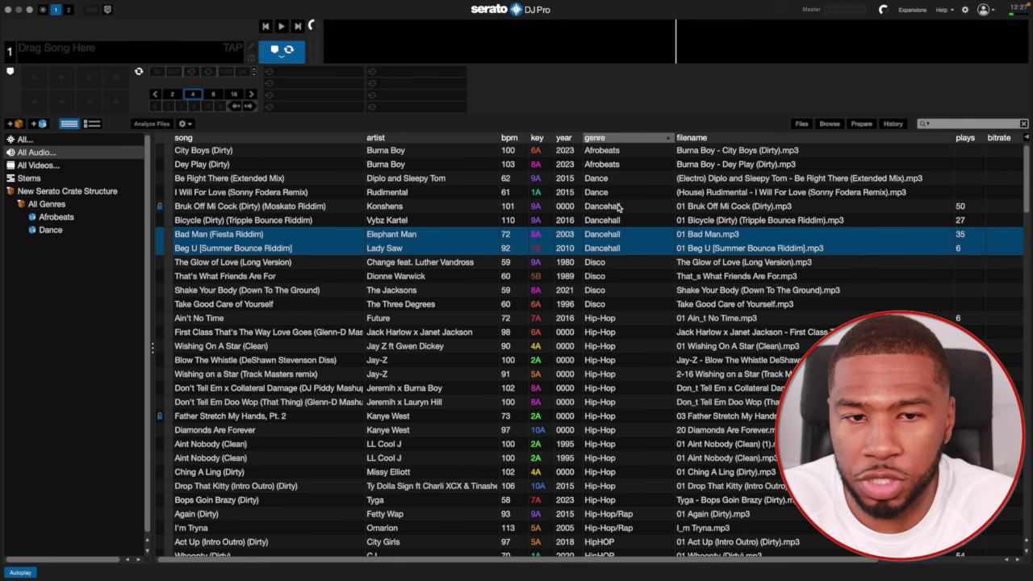
Create and save a smart crate with the single rule that genre is Dancehall.
{"action": "left_click", "coordinate": [102, 279]}
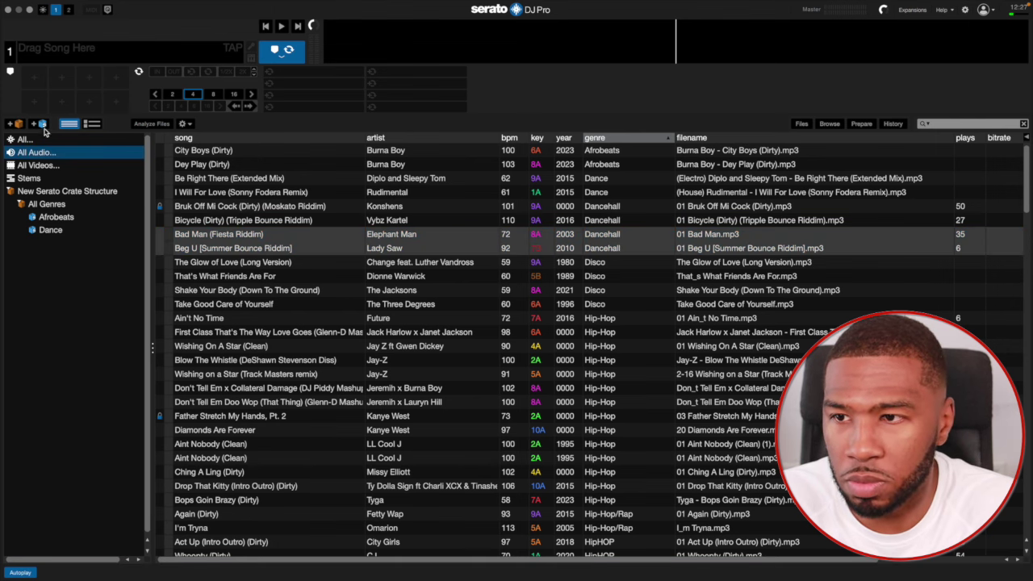
{"action": "left_click", "coordinate": [43, 125]}
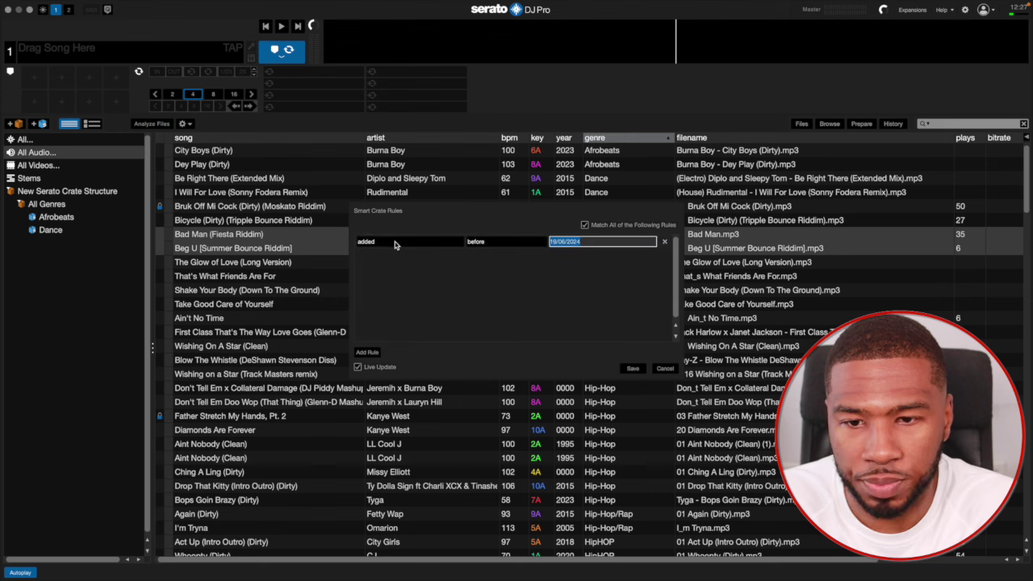
{"action": "left_click", "coordinate": [395, 245]}
{"action": "left_click", "coordinate": [382, 319]}
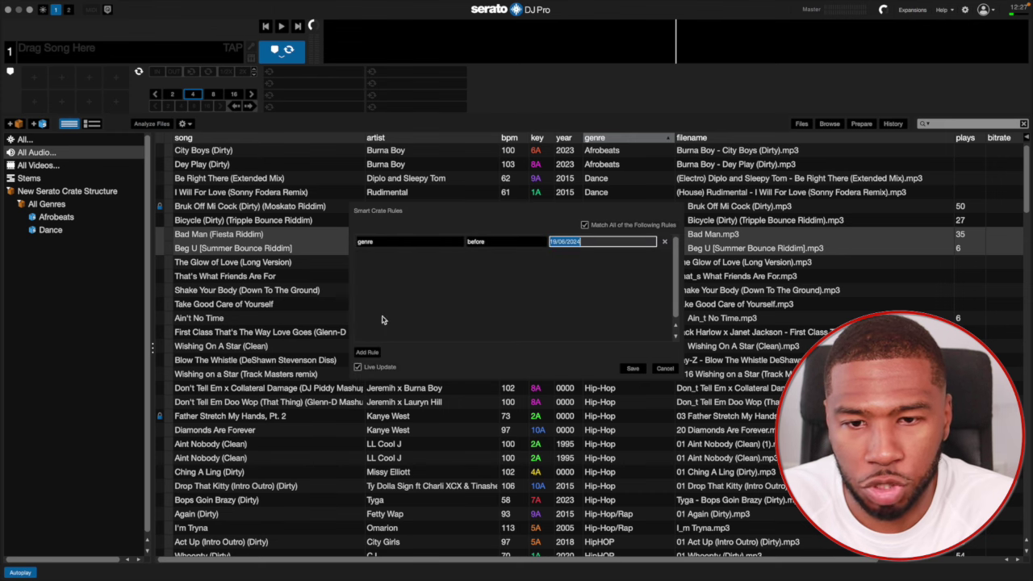
{"action": "left_click", "coordinate": [495, 242]}
{"action": "left_click", "coordinate": [508, 253]}
{"action": "left_click", "coordinate": [554, 247]}
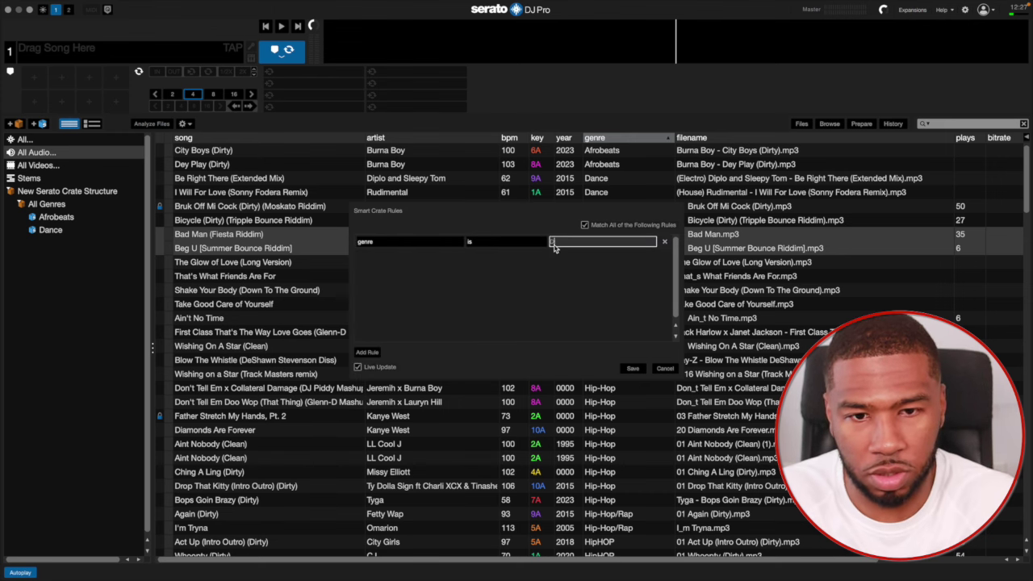
{"action": "type", "text": "Dancehall"}
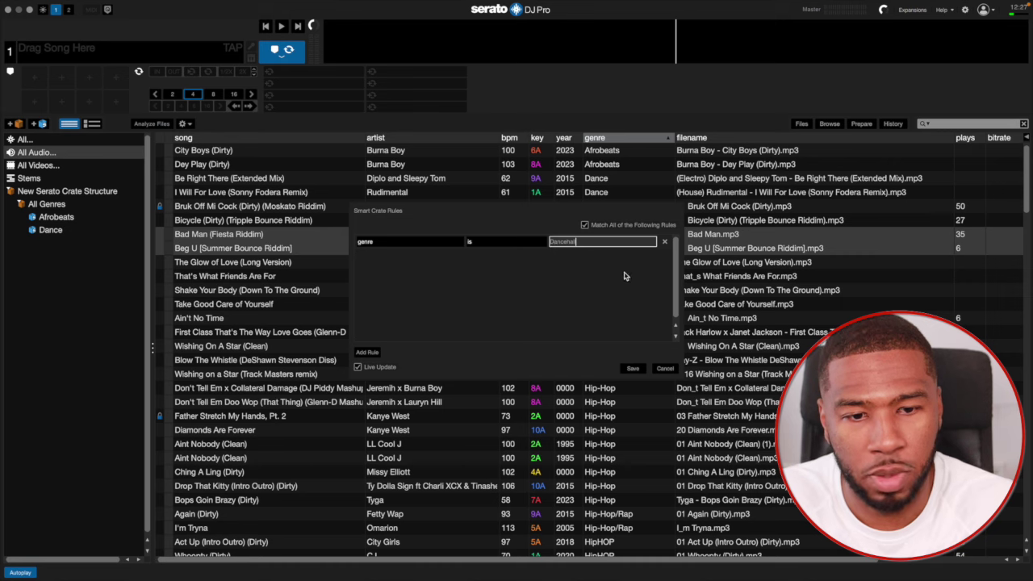
{"action": "left_click", "coordinate": [632, 368]}
Nest the new smart crate inside the All Genres crate and rename it Dancehall.
{"action": "left_click_drag", "start_coordinate": [29, 242], "coordinate": [36, 243]}
{"action": "double_click", "coordinate": [47, 242]}
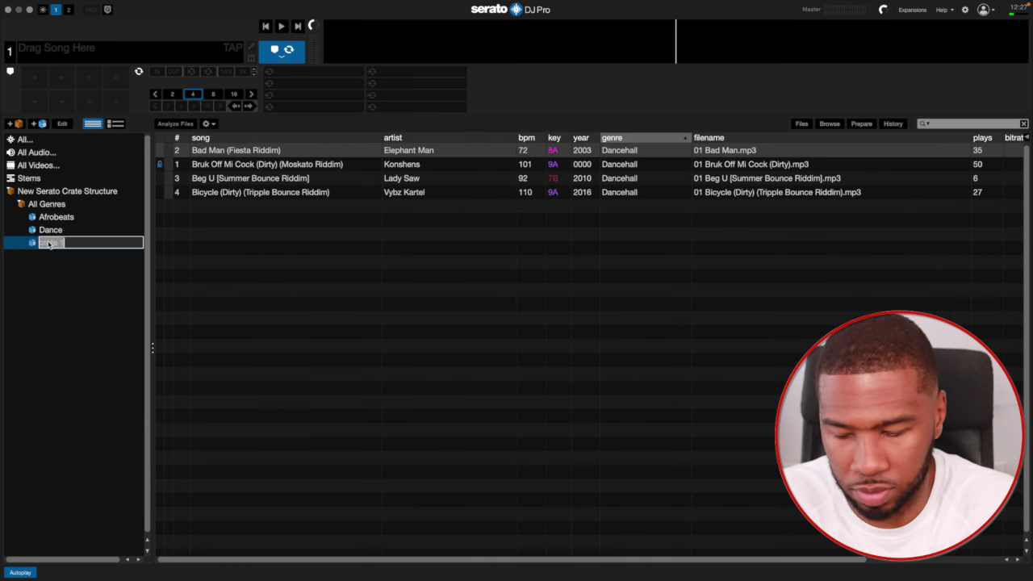
{"action": "type", "text": "Dancehall"}
{"action": "key", "text": "Return"}
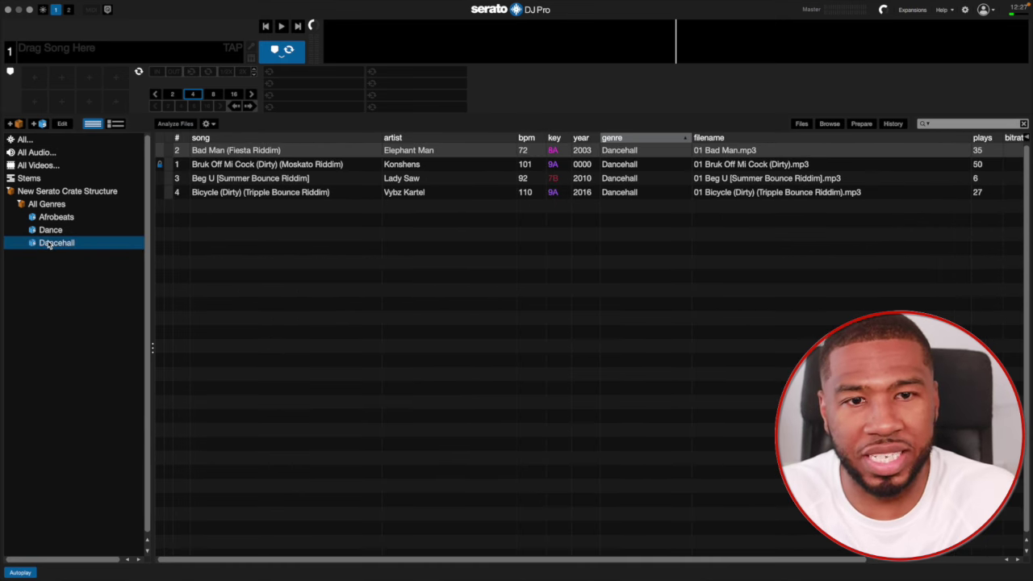
Return to All Audio, then create and save a smart crate with the single rule that genre is Disco.
{"action": "left_click", "coordinate": [55, 159]}
{"action": "left_click", "coordinate": [610, 266]}
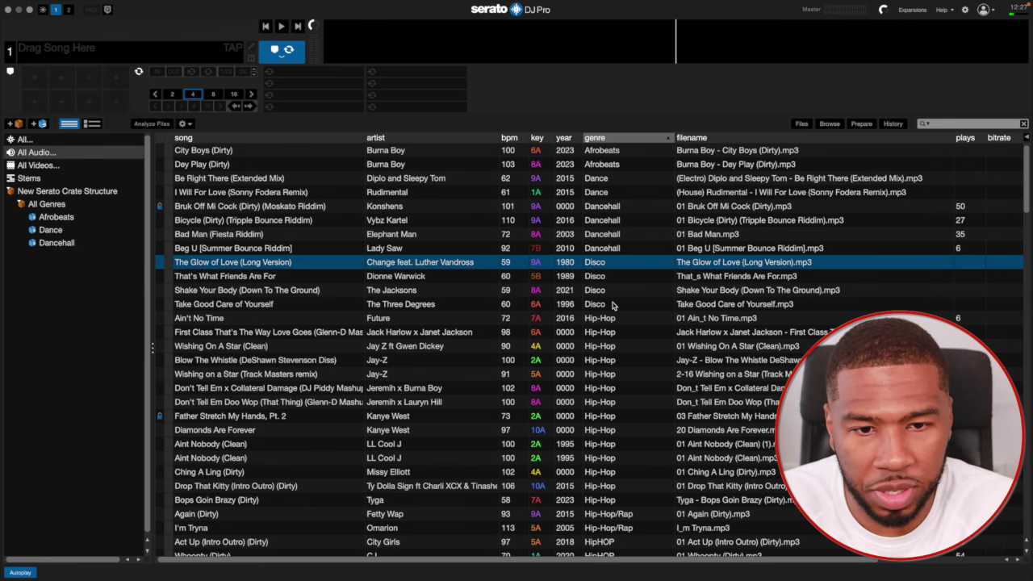
{"action": "left_click", "coordinate": [44, 126]}
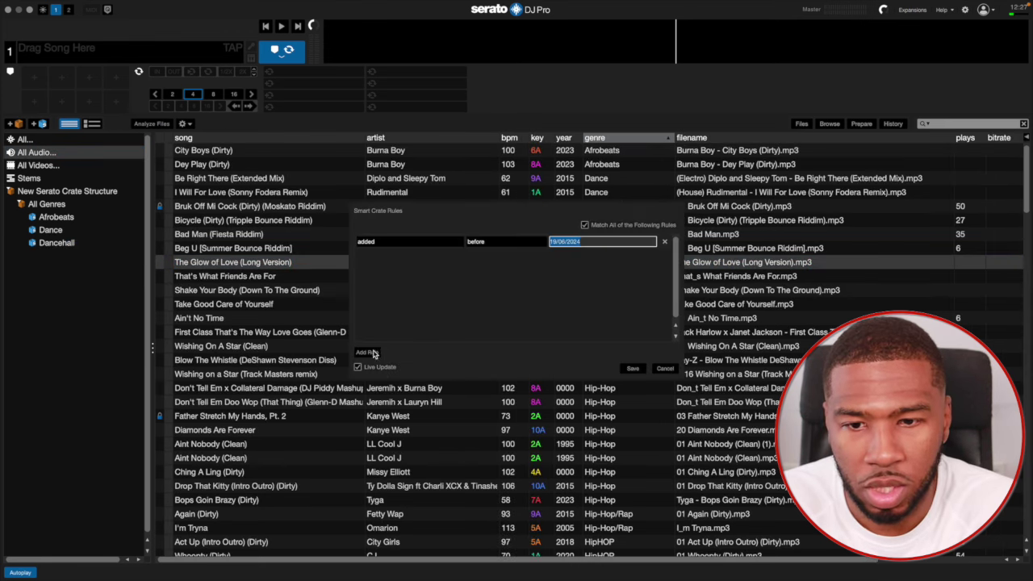
{"action": "left_click", "coordinate": [401, 242]}
{"action": "left_click", "coordinate": [376, 317]}
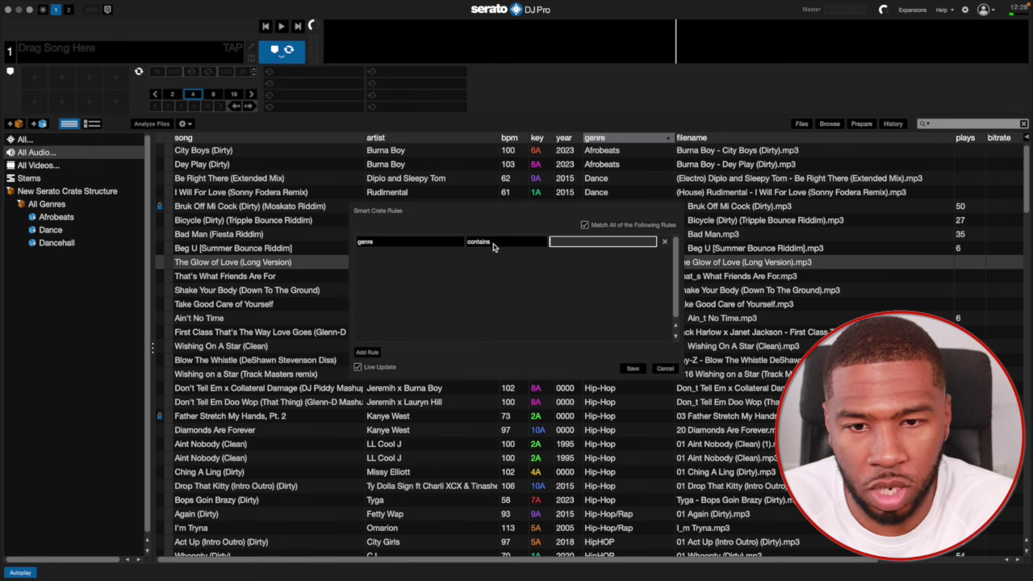
{"action": "left_click", "coordinate": [492, 242]}
{"action": "left_click", "coordinate": [484, 242]}
{"action": "type", "text": "Hip-Hop"}
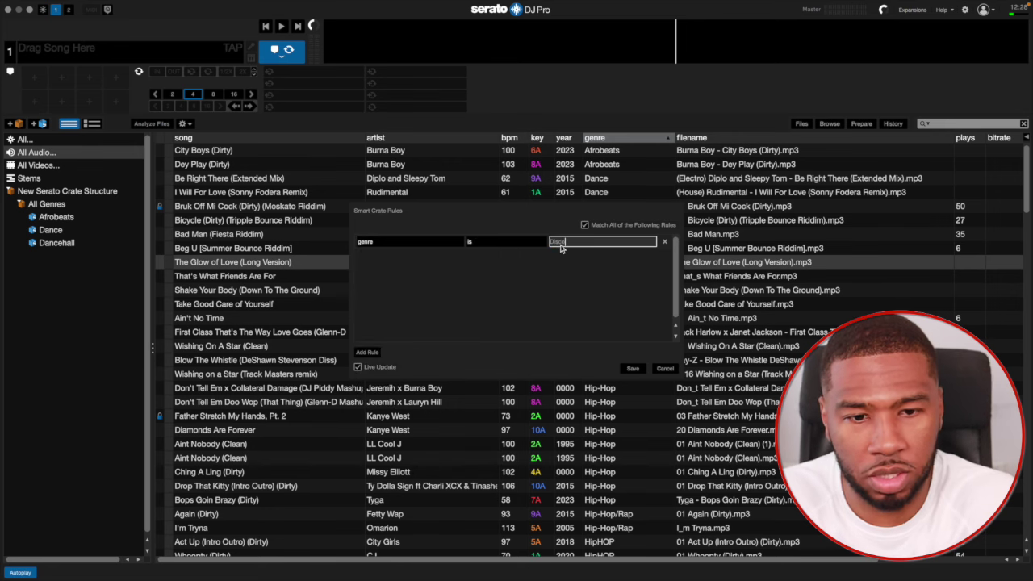
{"action": "left_click", "coordinate": [631, 368]}
Place the new smart crate under All Genres and rename it Disco.
{"action": "double_click", "coordinate": [50, 257]}
{"action": "type", "text": "Di"}
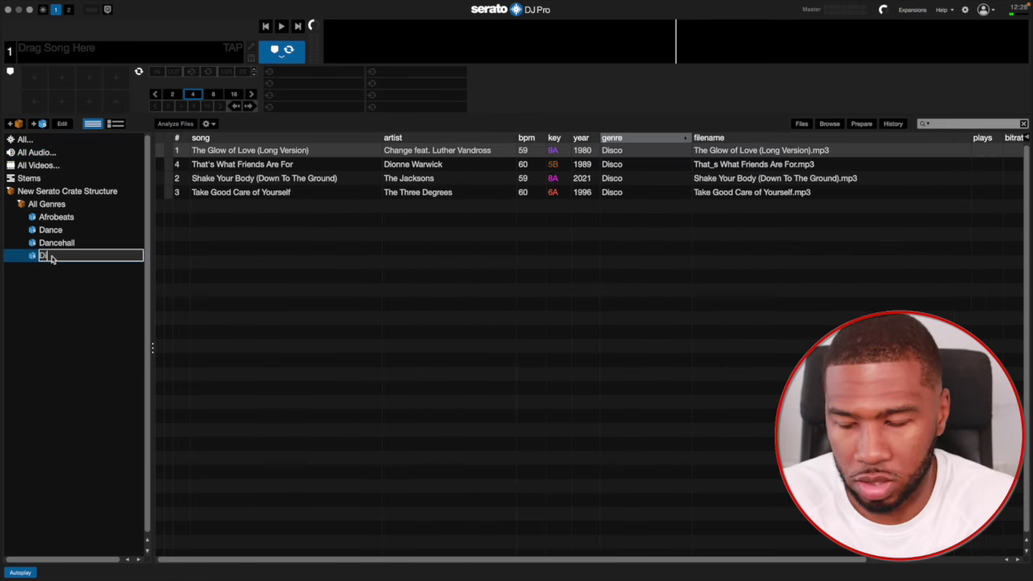
{"action": "type", "text": "sco"}
{"action": "key", "text": "Return"}
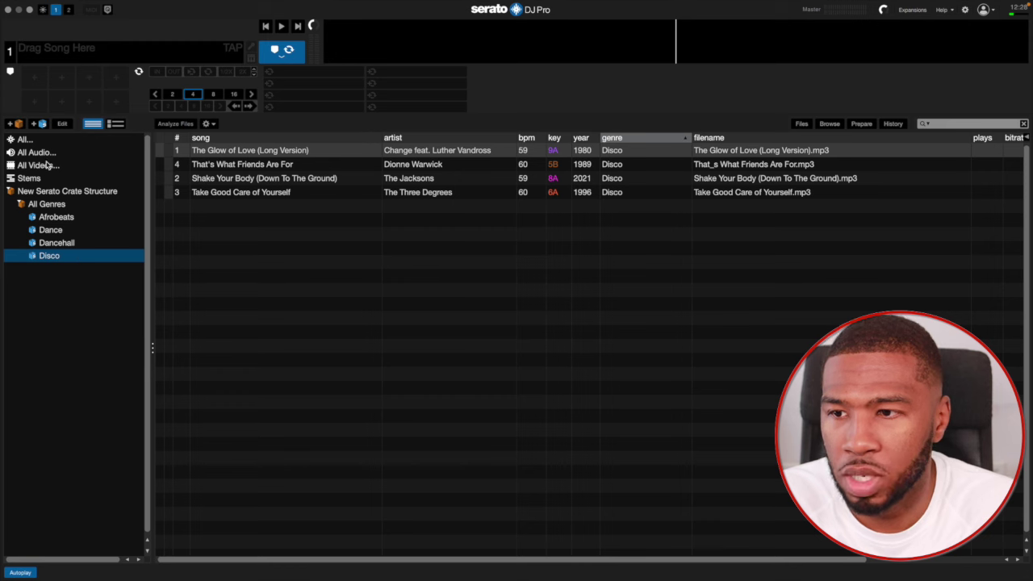
In All Audio, set the genre of the five tracks tagged Hip-Hop/Rap or HipHOP to Hip-Hop and accept the batch edit.
{"action": "left_click", "coordinate": [46, 153]}
{"action": "left_click", "coordinate": [605, 300]}
{"action": "scroll", "coordinate": [607, 319], "scroll_direction": "down", "scroll_amount": 1}
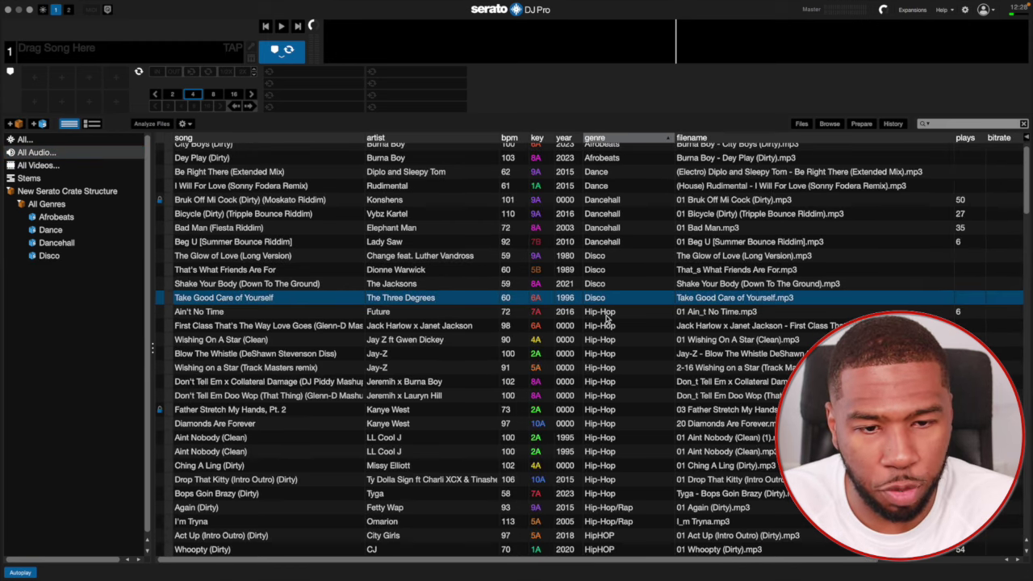
{"action": "scroll", "coordinate": [607, 319], "scroll_direction": "down", "scroll_amount": 3}
{"action": "left_click", "coordinate": [611, 258]}
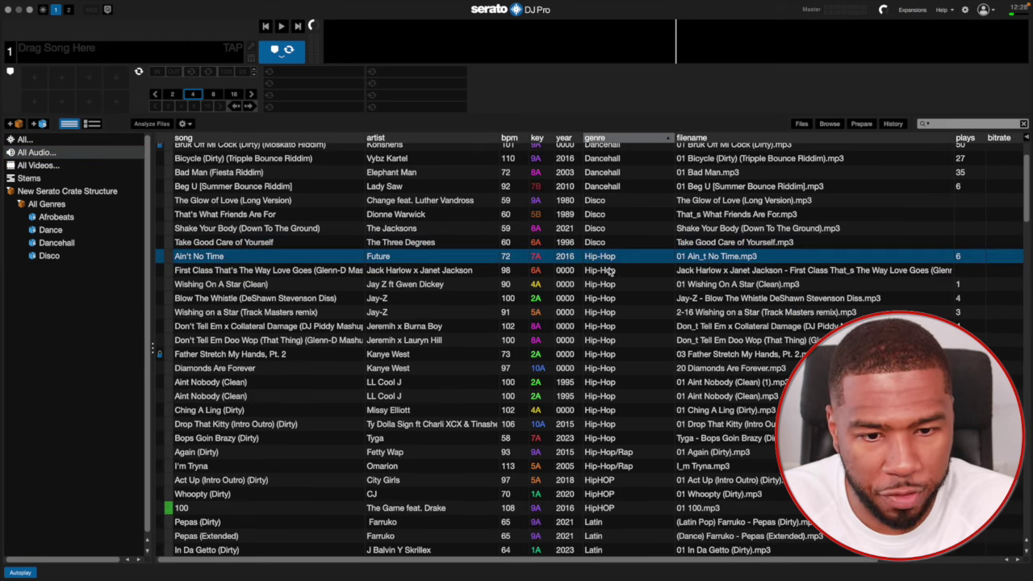
{"action": "scroll", "coordinate": [613, 279], "scroll_direction": "down", "scroll_amount": 1}
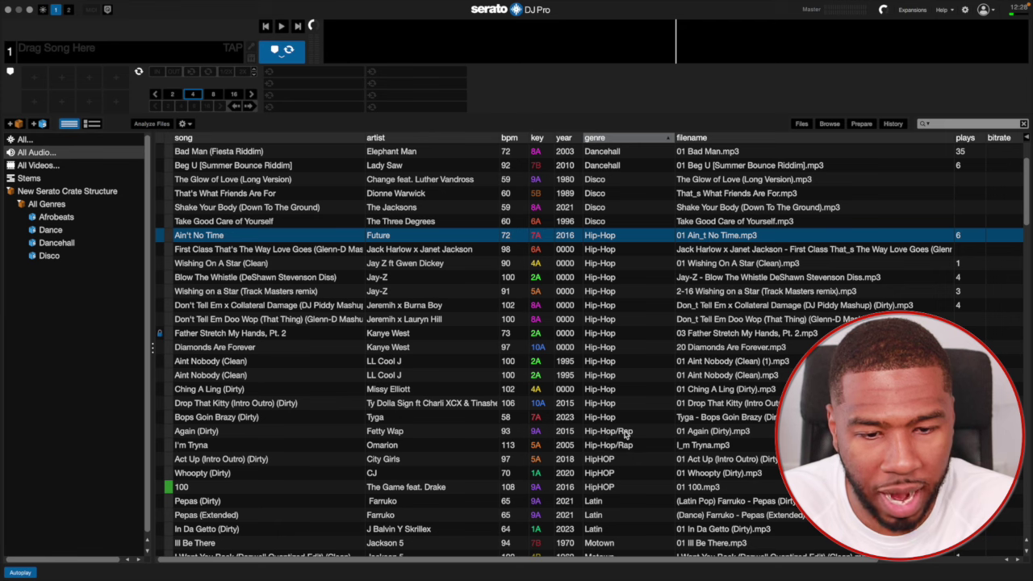
{"action": "scroll", "coordinate": [610, 471], "scroll_direction": "down", "scroll_amount": 1}
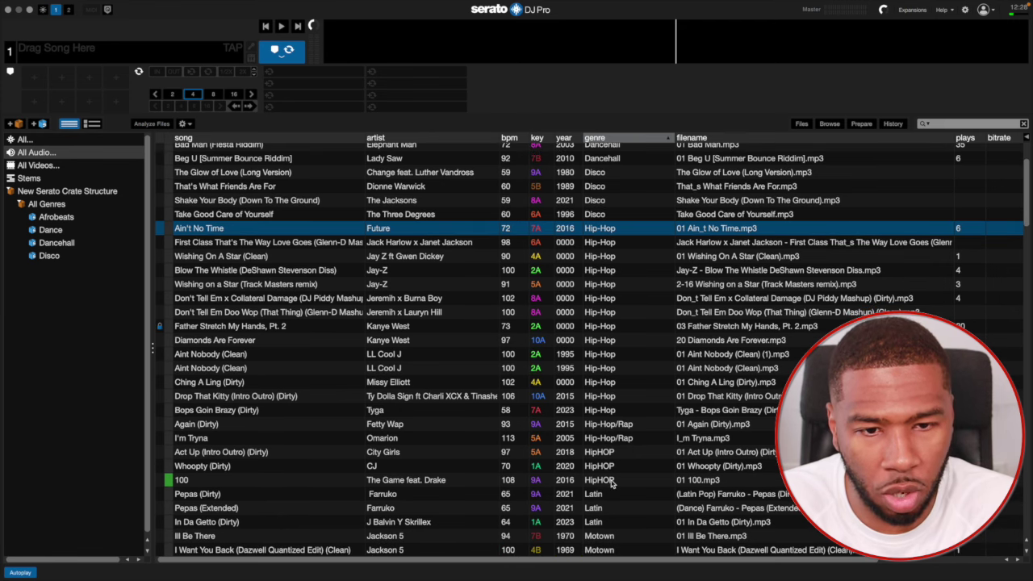
{"action": "left_click", "coordinate": [611, 481]}
{"action": "left_click", "coordinate": [613, 428], "text": "shift"}
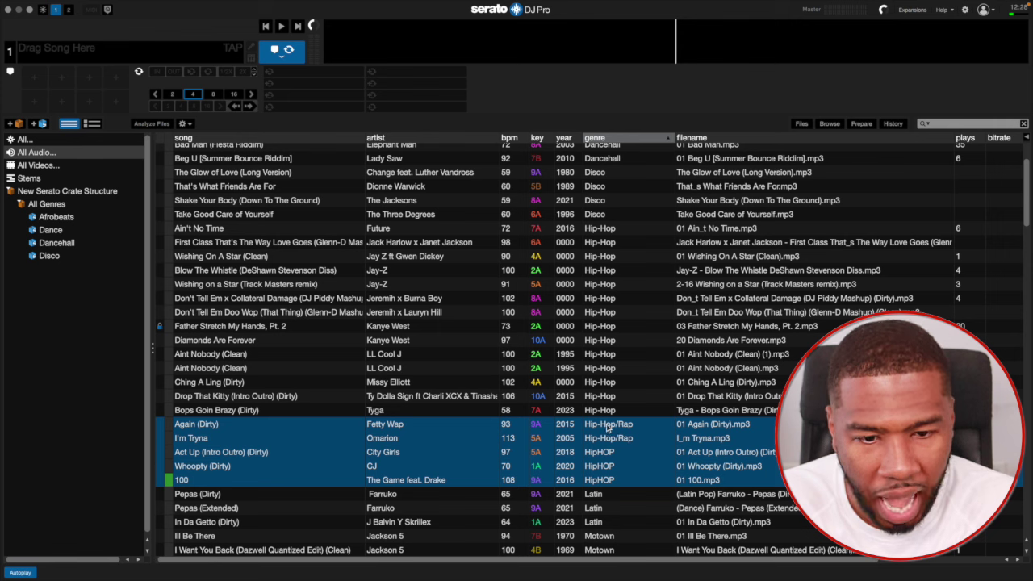
{"action": "double_click", "coordinate": [607, 425]}
{"action": "left_click", "coordinate": [637, 430]}
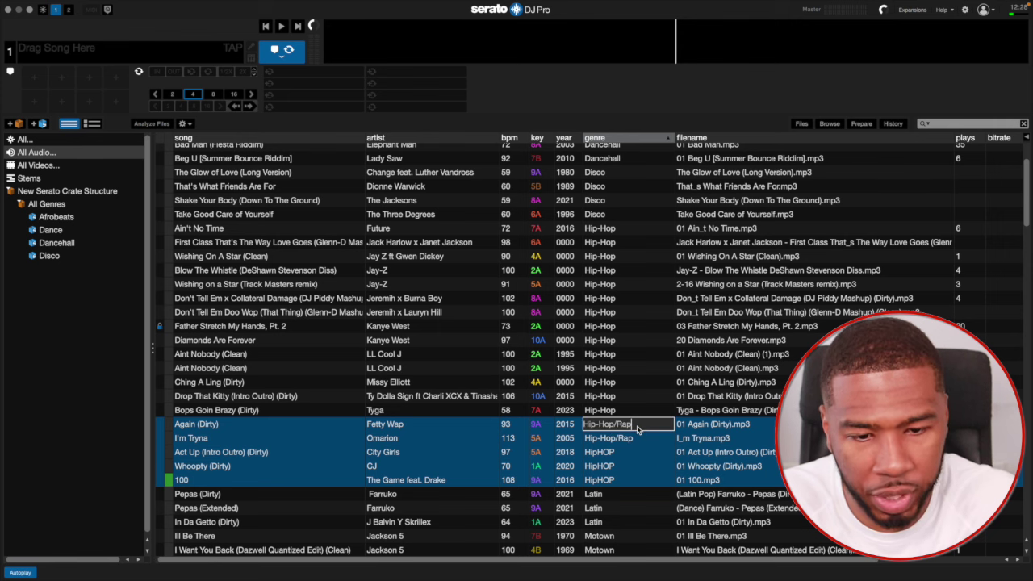
{"action": "key", "text": "BackSpace"}
{"action": "key", "text": "BackSpace"}
{"action": "key", "text": "BackSpace"}
{"action": "key", "text": "Return"}
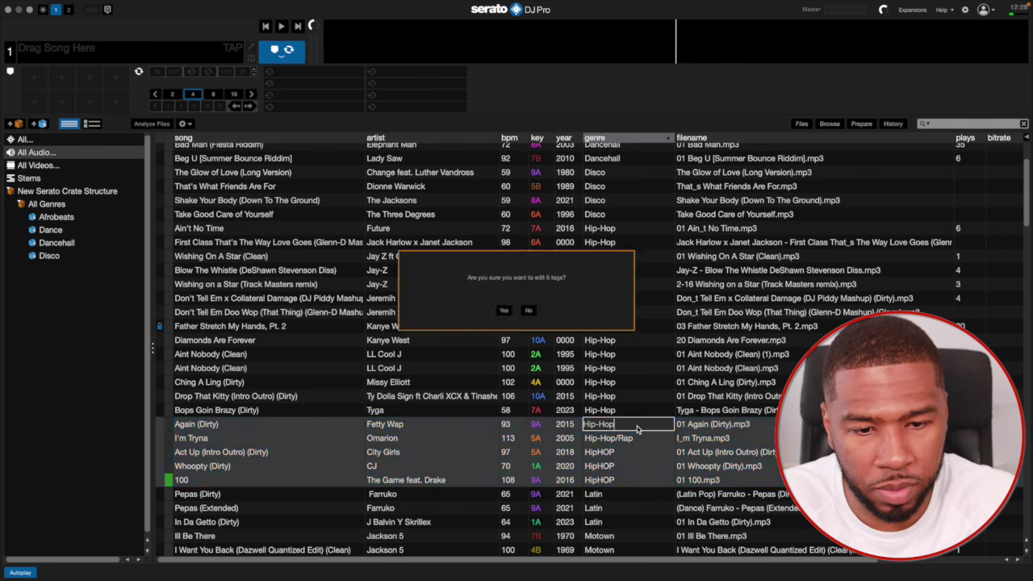
{"action": "key", "text": "Return"}
Create and save a smart crate with the single rule that genre is Hip-Hop.
{"action": "left_click", "coordinate": [40, 126]}
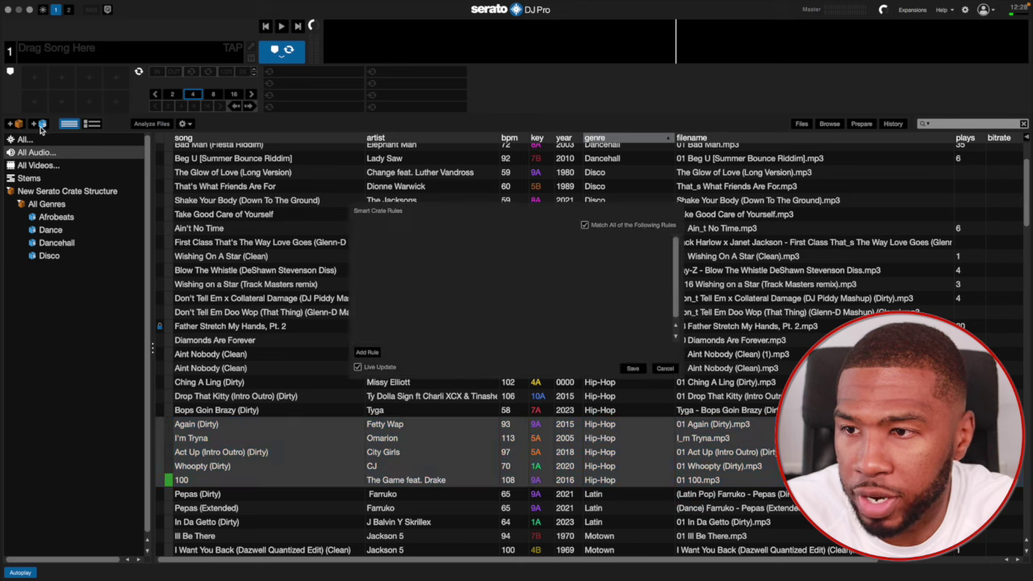
{"action": "left_click", "coordinate": [368, 352]}
{"action": "left_click", "coordinate": [379, 242]}
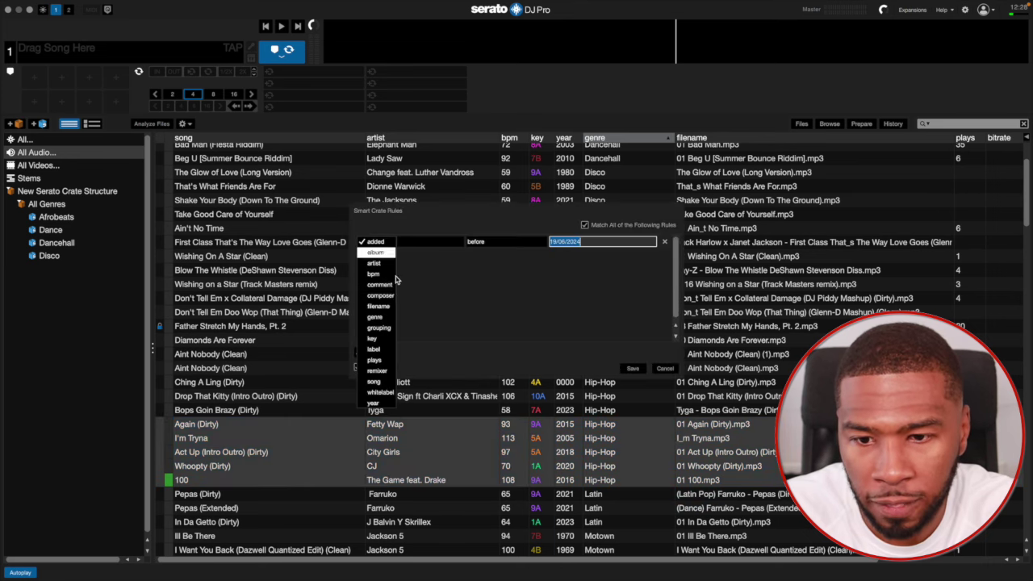
{"action": "left_click", "coordinate": [379, 300]}
{"action": "left_click", "coordinate": [495, 242]}
{"action": "left_click", "coordinate": [495, 254]}
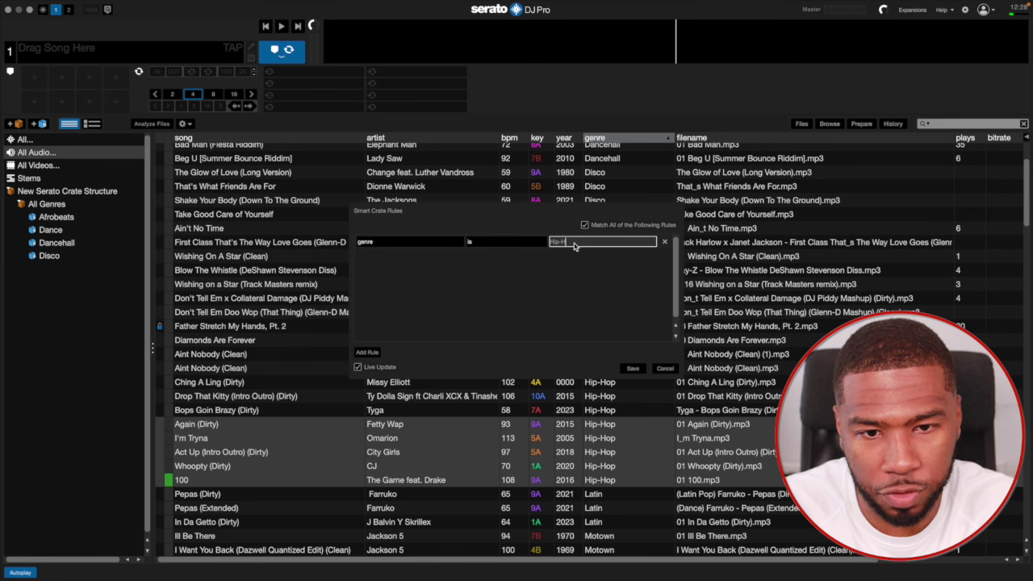
{"action": "left_click", "coordinate": [633, 370]}
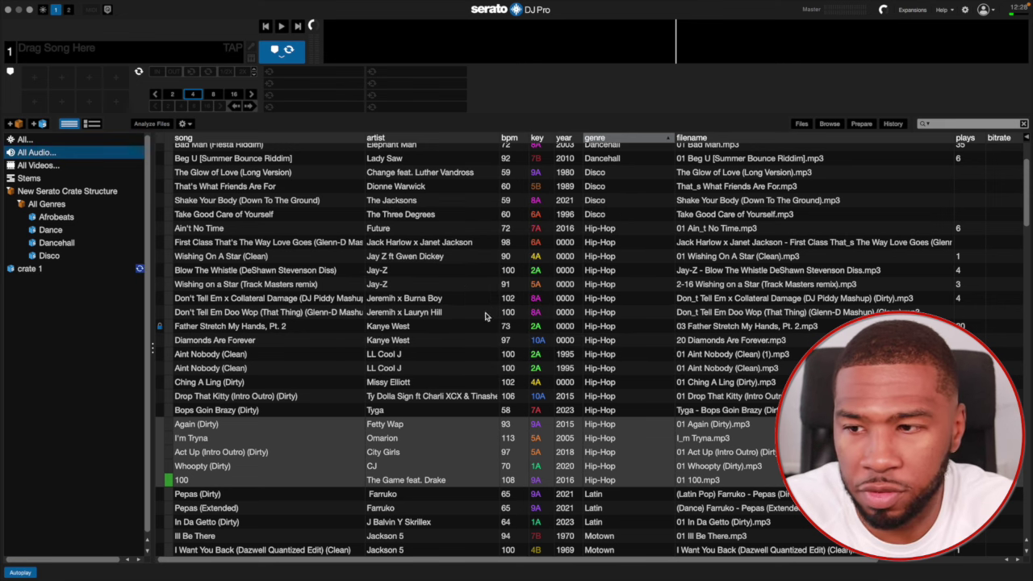
Move the new smart crate into the All Genres crate and rename it Hip-Hop.
{"action": "left_click", "coordinate": [25, 273]}
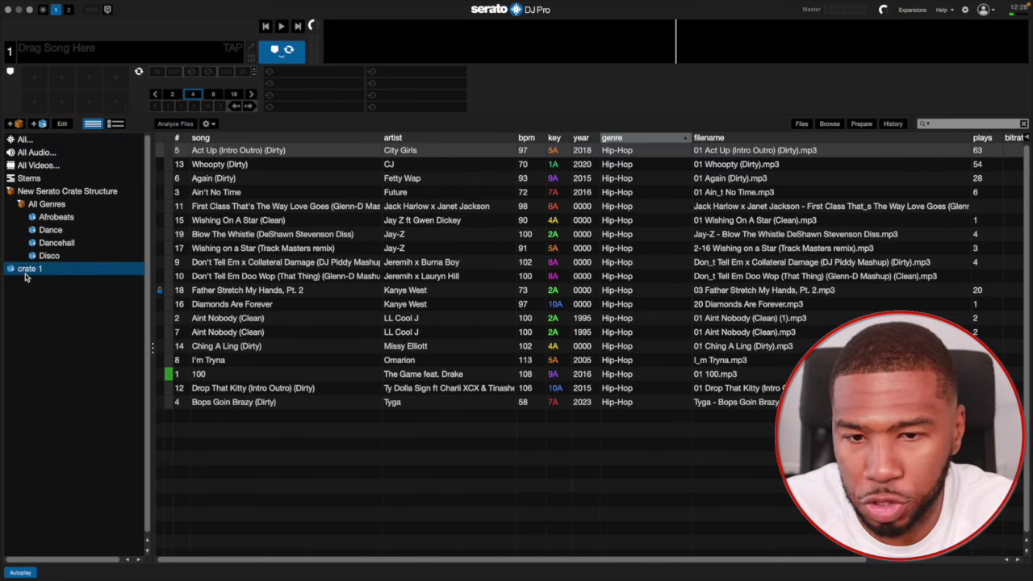
{"action": "double_click", "coordinate": [44, 271]}
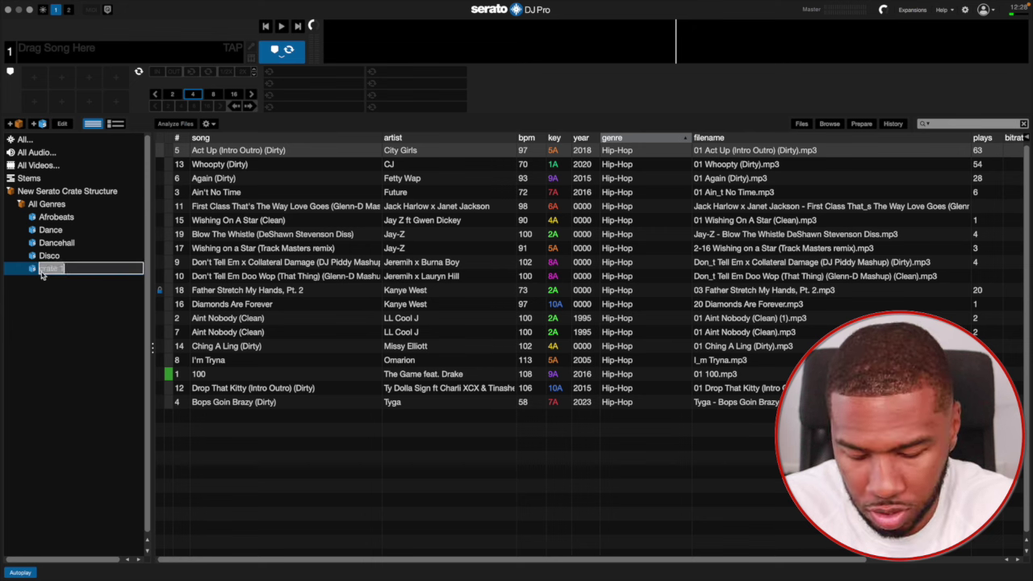
{"action": "type", "text": "Hip-Hop"}
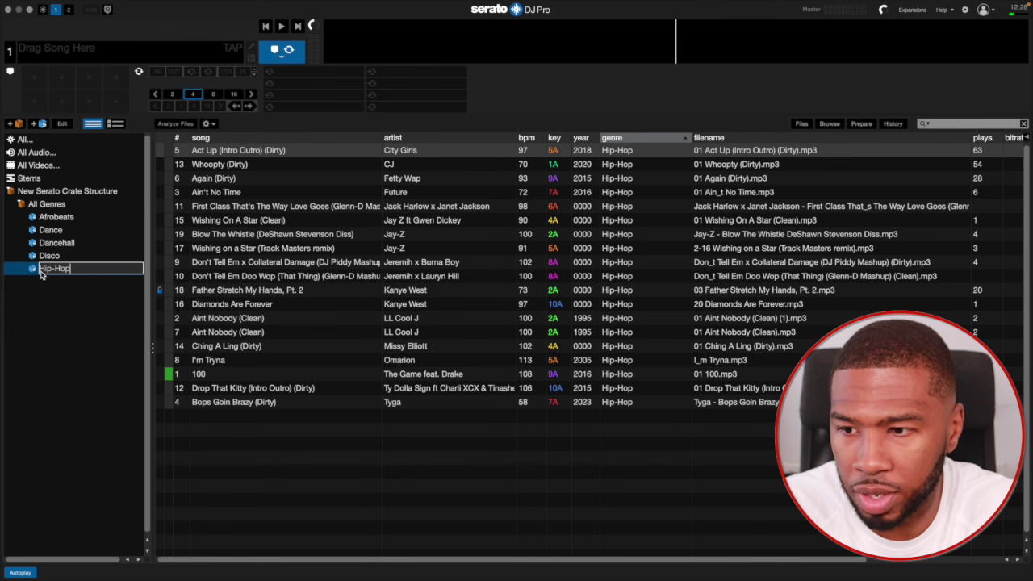
{"action": "key", "text": "Return"}
Create and save a smart crate with the single rule that genre is Latin.
{"action": "left_click", "coordinate": [37, 153]}
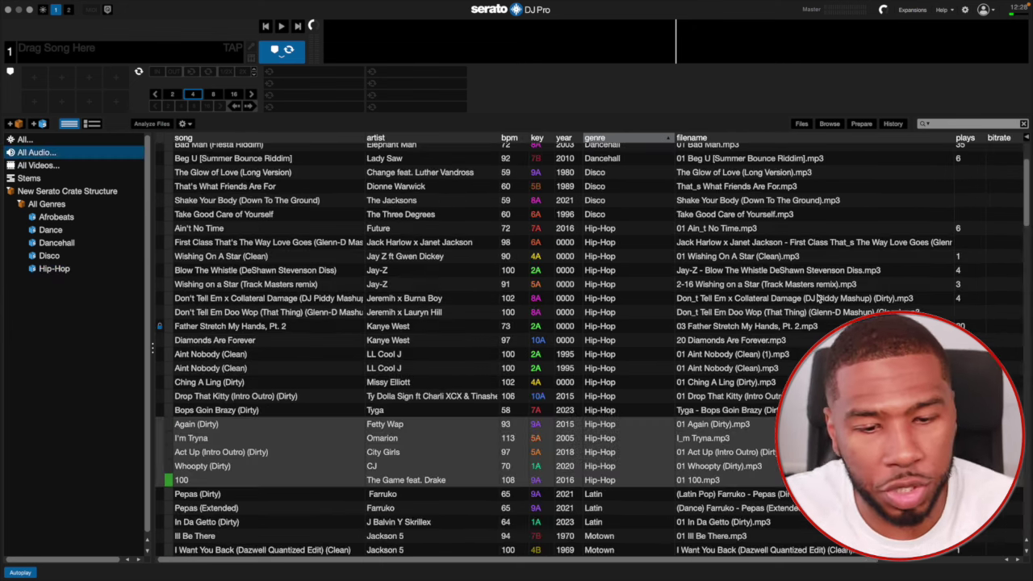
{"action": "scroll", "coordinate": [751, 300], "scroll_direction": "down", "scroll_amount": 10}
{"action": "scroll", "coordinate": [750, 300], "scroll_direction": "up", "scroll_amount": 3}
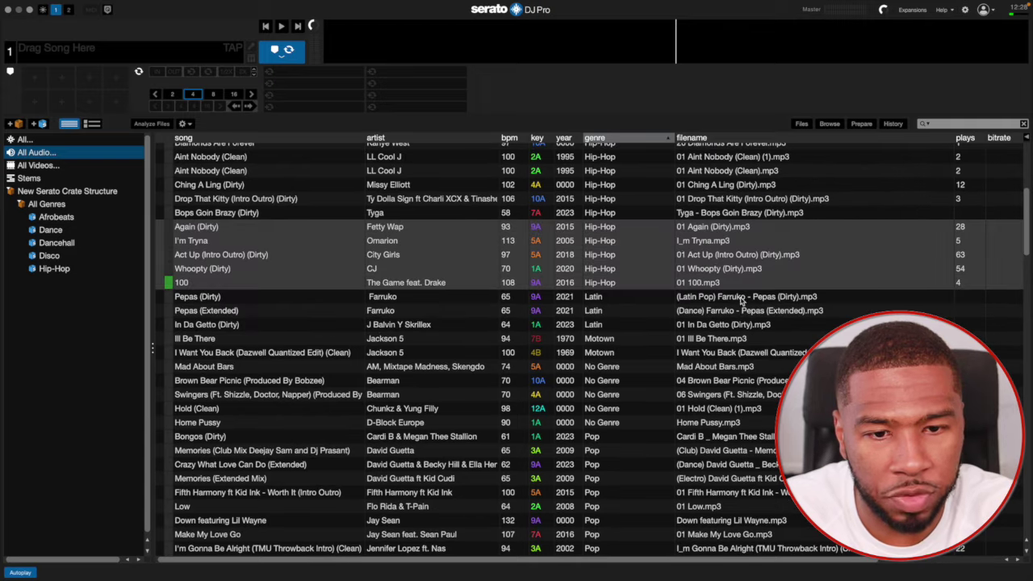
{"action": "left_click", "coordinate": [620, 300]}
{"action": "left_click", "coordinate": [42, 125]}
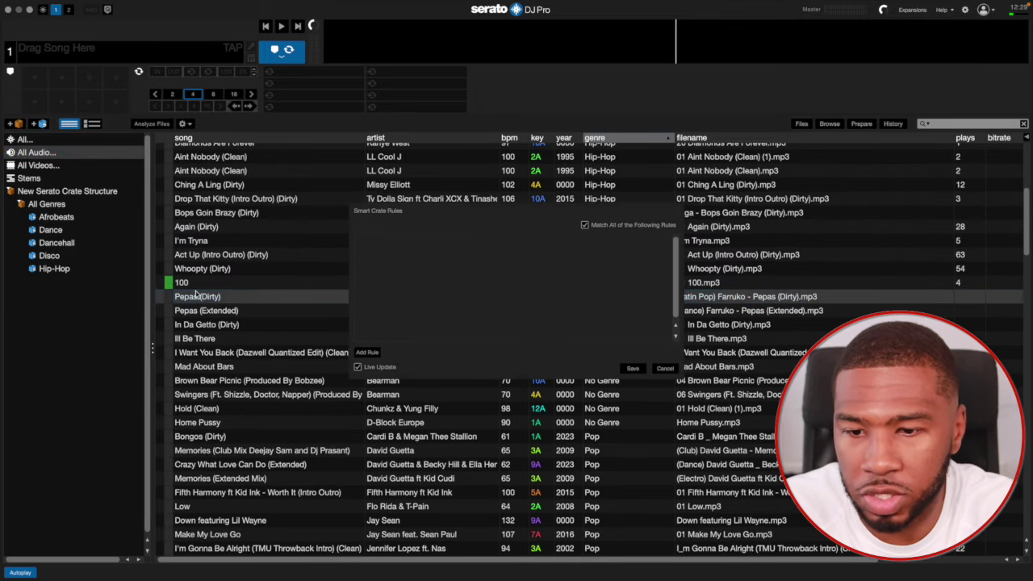
{"action": "left_click", "coordinate": [357, 357]}
{"action": "left_click", "coordinate": [376, 243]}
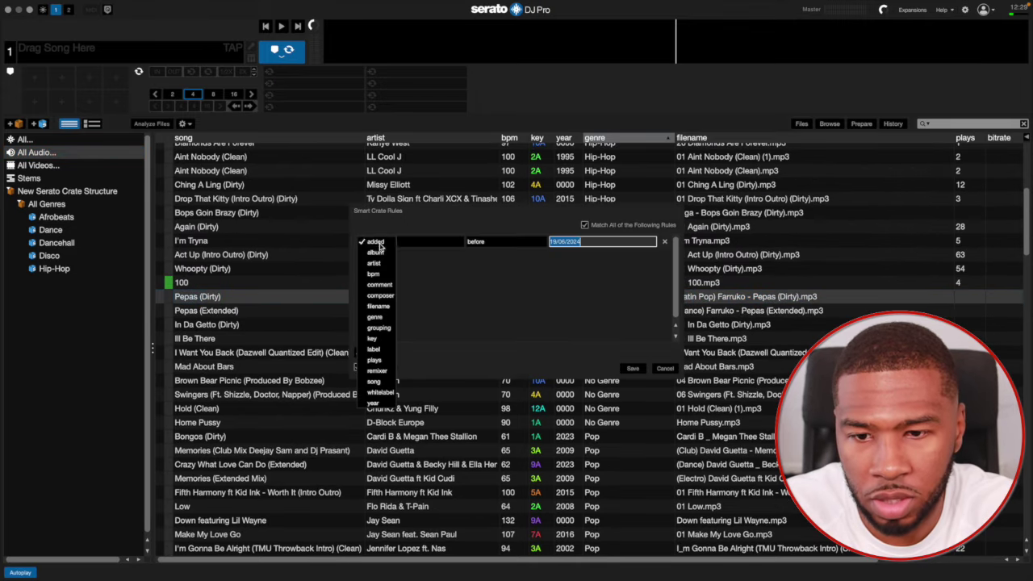
{"action": "left_click", "coordinate": [375, 316]}
{"action": "left_click", "coordinate": [517, 241]}
{"action": "left_click", "coordinate": [484, 242]}
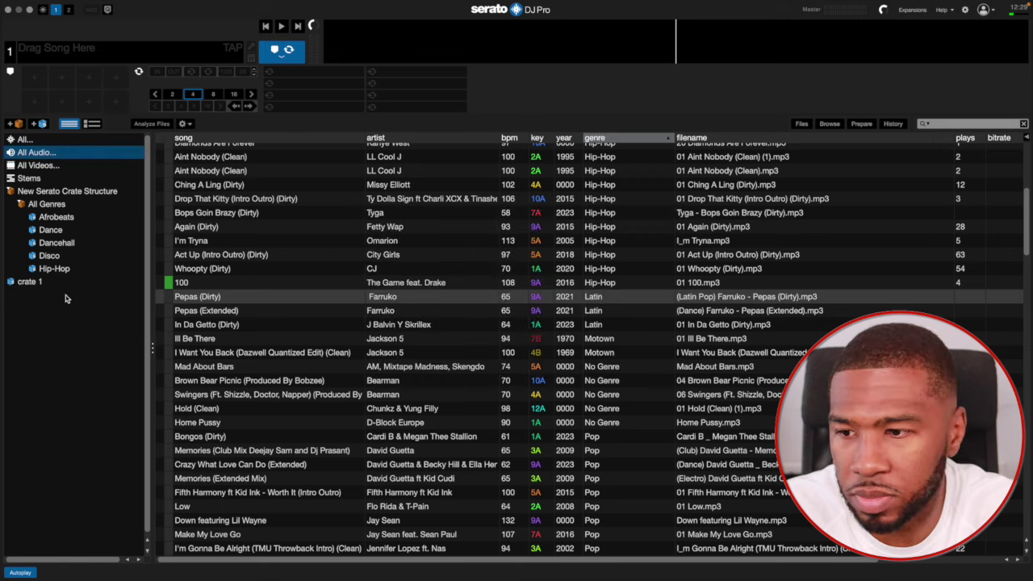
Place the new smart crate under All Genres and rename it Latin.
{"action": "double_click", "coordinate": [55, 281]}
{"action": "type", "text": "Latin"}
{"action": "key", "text": "Return"}
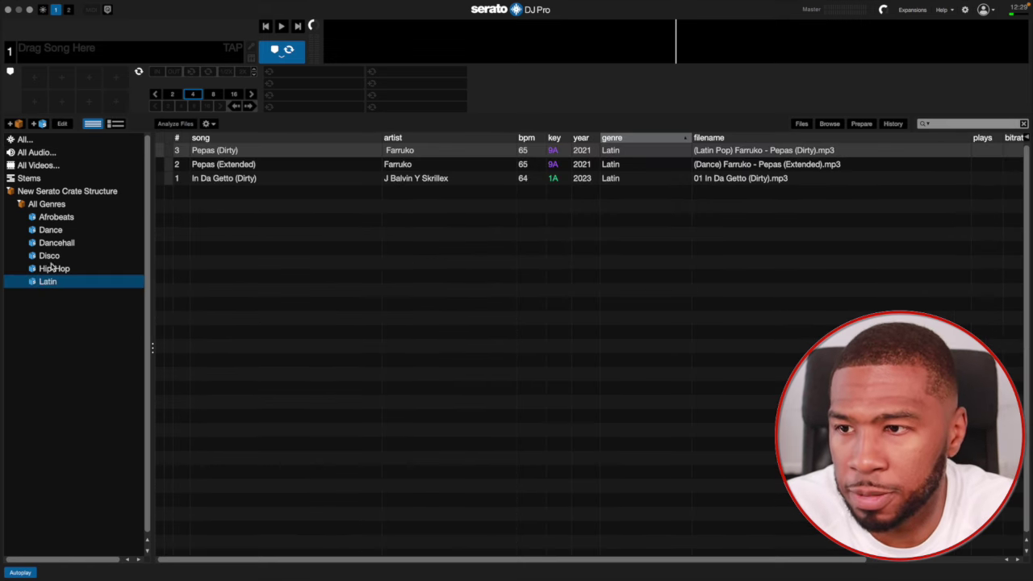
Create and save a smart crate with the single rule that genre is Motown.
{"action": "left_click", "coordinate": [51, 153]}
{"action": "left_click", "coordinate": [611, 340]}
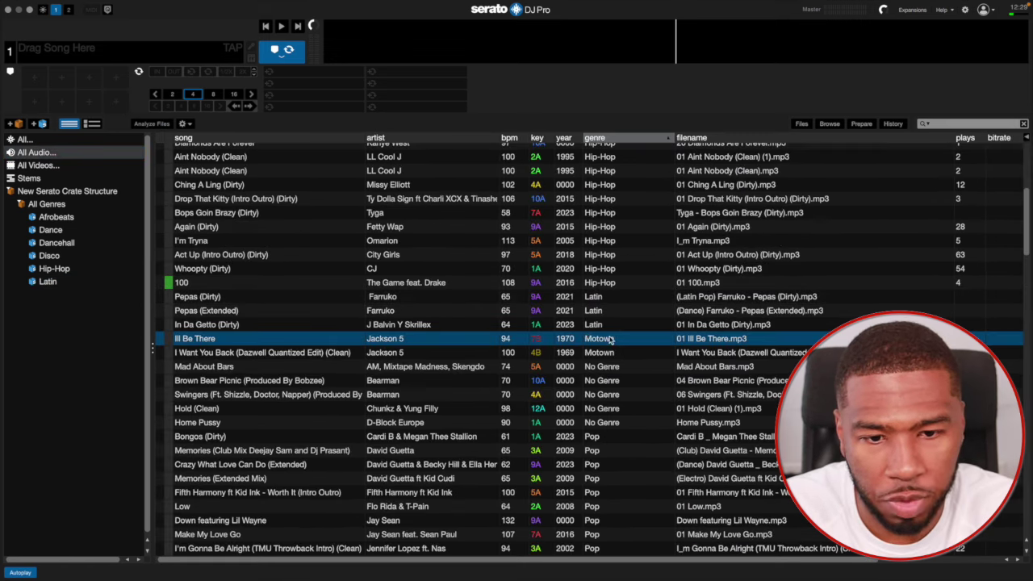
{"action": "left_click", "coordinate": [42, 124]}
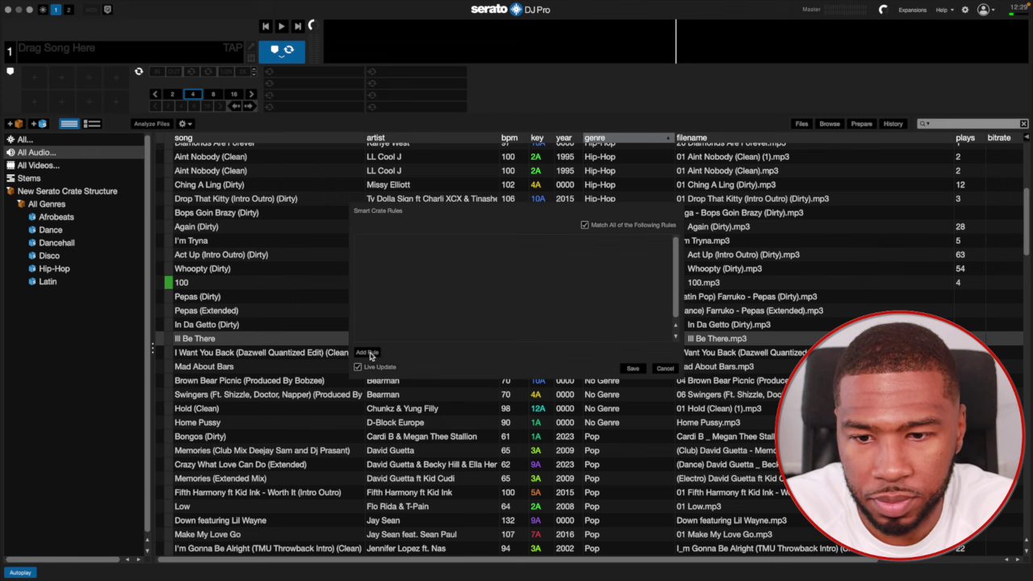
{"action": "left_click", "coordinate": [391, 241]}
{"action": "left_click", "coordinate": [390, 319]}
{"action": "left_click", "coordinate": [495, 242]}
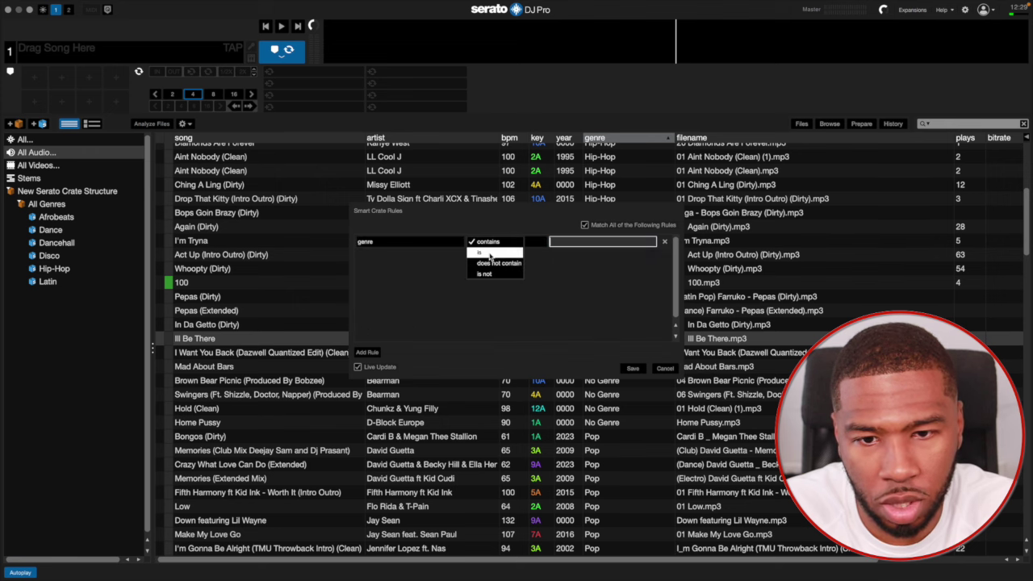
{"action": "left_click", "coordinate": [485, 251]}
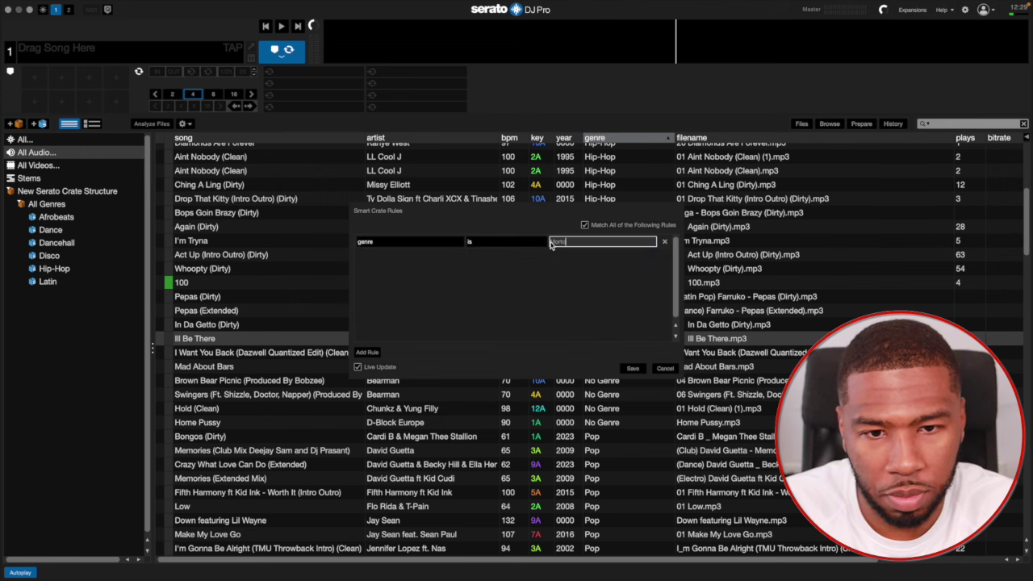
{"action": "left_click", "coordinate": [633, 369]}
Move the new smart crate into the All Genres crate and rename it Motown.
{"action": "left_click", "coordinate": [29, 294]}
{"action": "double_click", "coordinate": [50, 295]}
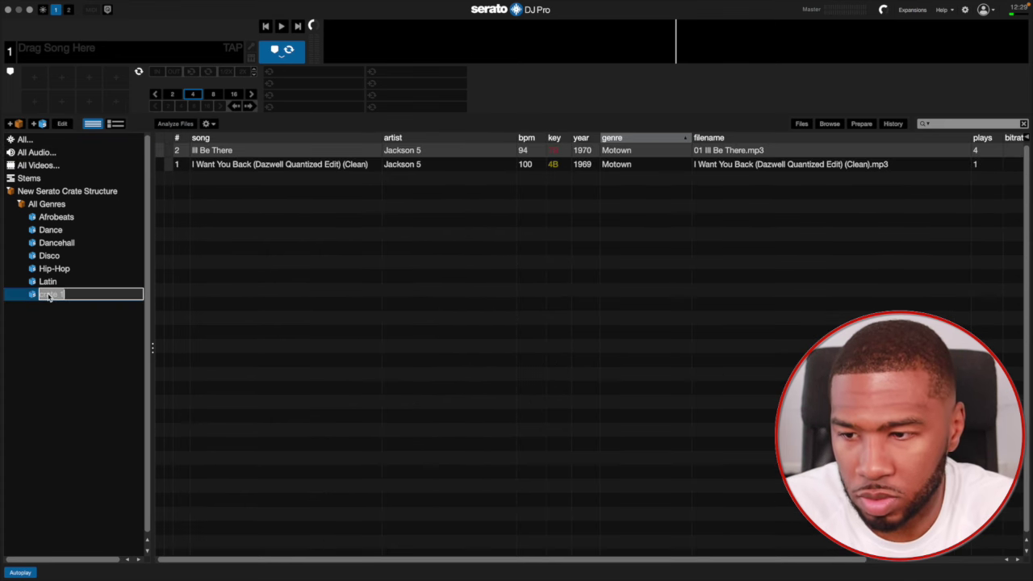
{"action": "type", "text": "Motown"}
{"action": "key", "text": "Return"}
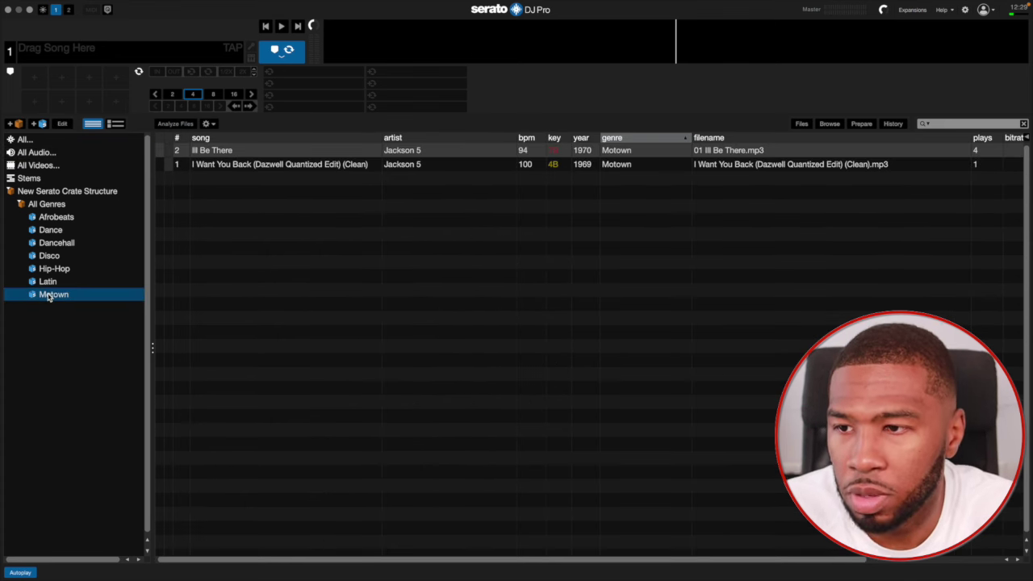
In All Audio, set the genre of the five tracks tagged No Genre to UK Music and re-sort the list by genre.
{"action": "left_click", "coordinate": [48, 153]}
{"action": "left_click", "coordinate": [613, 363]}
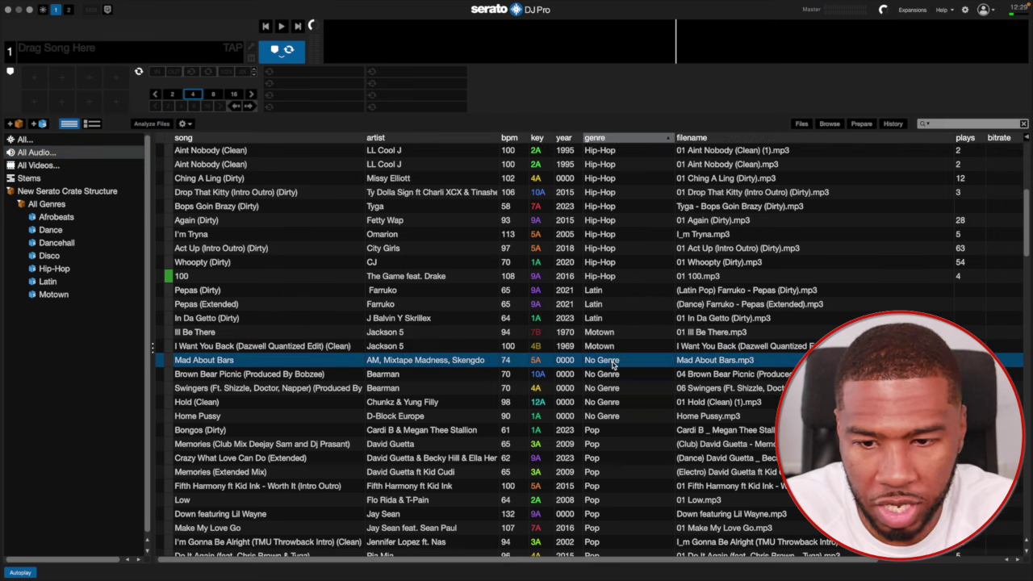
{"action": "scroll", "coordinate": [618, 385], "scroll_direction": "down", "scroll_amount": 1}
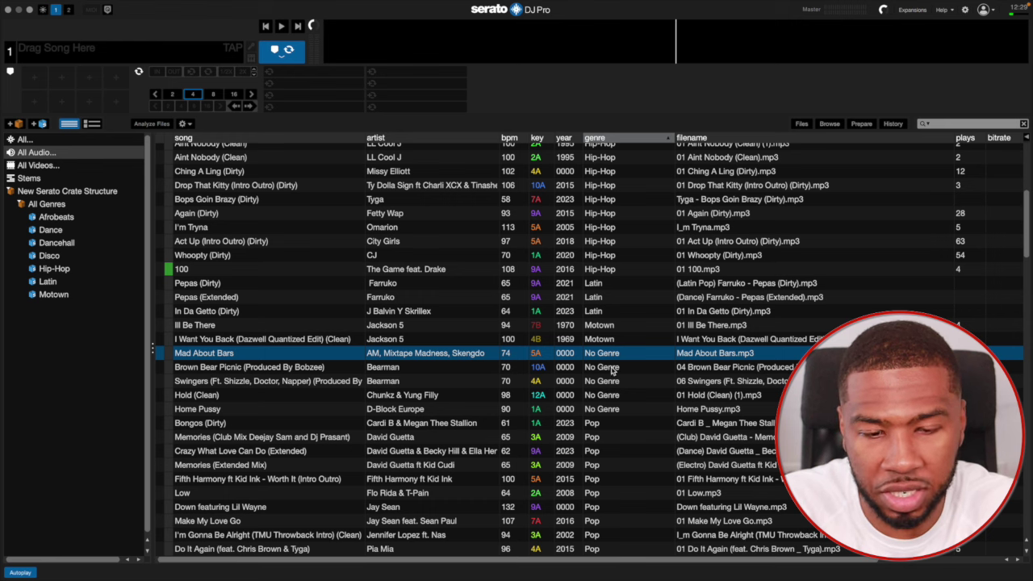
{"action": "left_click", "coordinate": [613, 410], "text": "shift"}
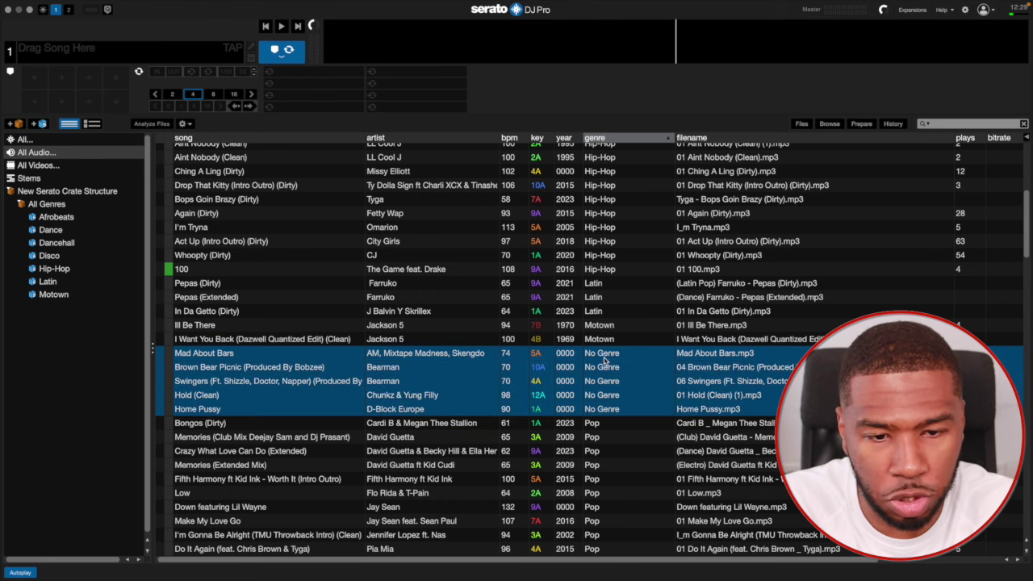
{"action": "left_click", "coordinate": [599, 355]}
{"action": "type", "text": "UK Music"}
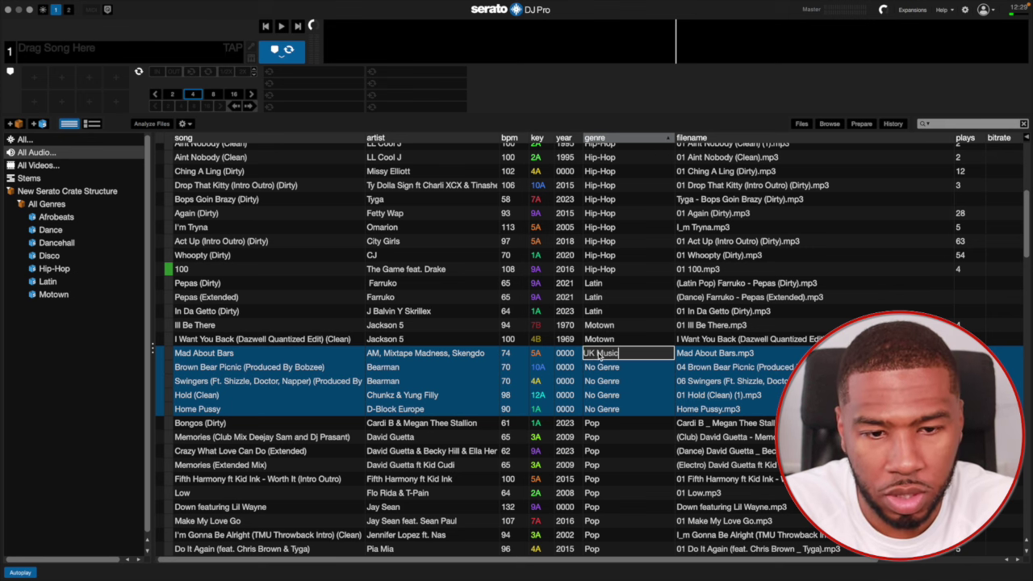
{"action": "key", "text": "Return"}
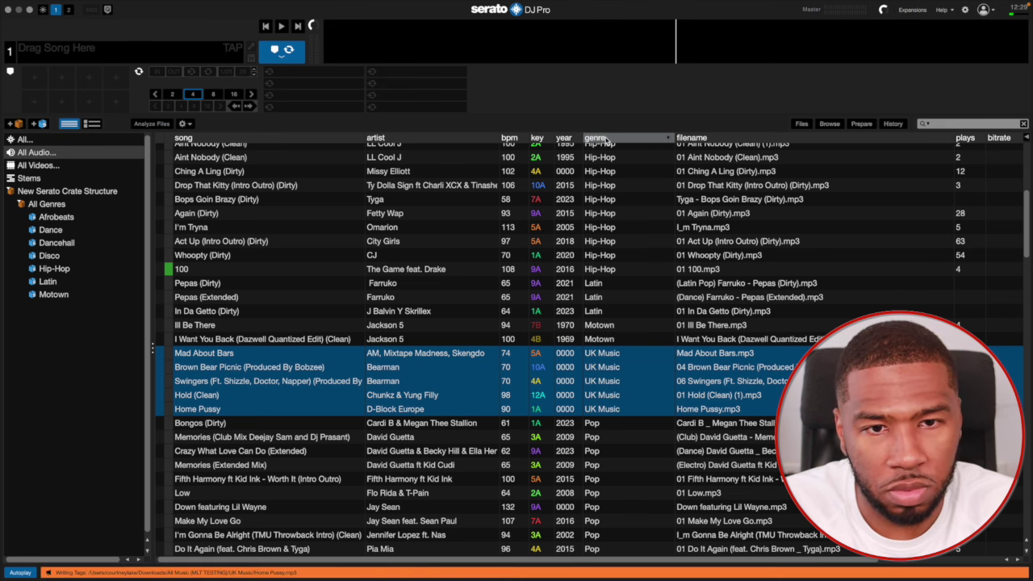
{"action": "left_click", "coordinate": [607, 139]}
{"action": "scroll", "coordinate": [630, 248], "scroll_direction": "up", "scroll_amount": 10}
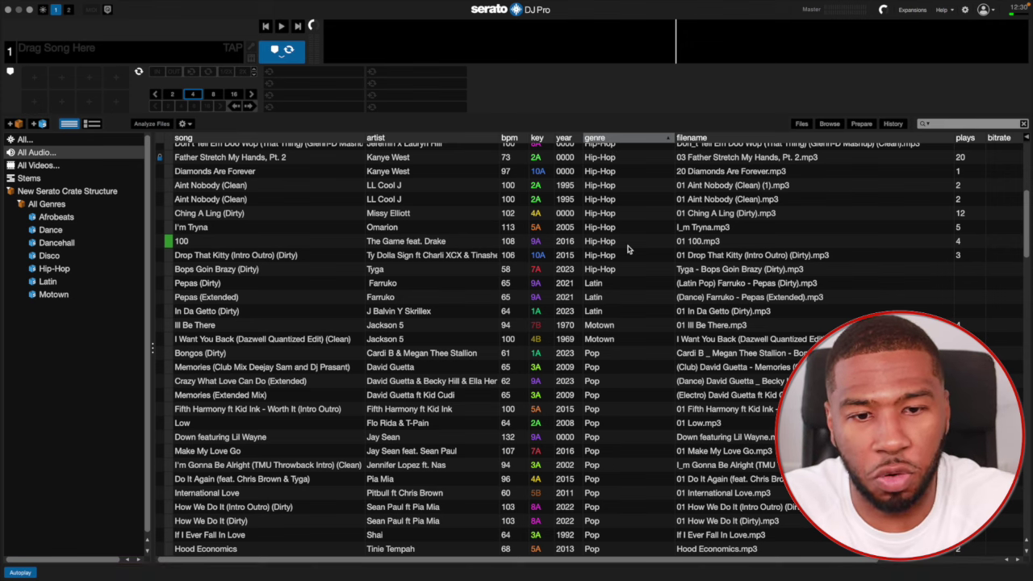
Select the Pop tracks in All Audio, then create and save a smart crate with the single rule that genre is Pop.
{"action": "scroll", "coordinate": [617, 314], "scroll_direction": "down", "scroll_amount": 2}
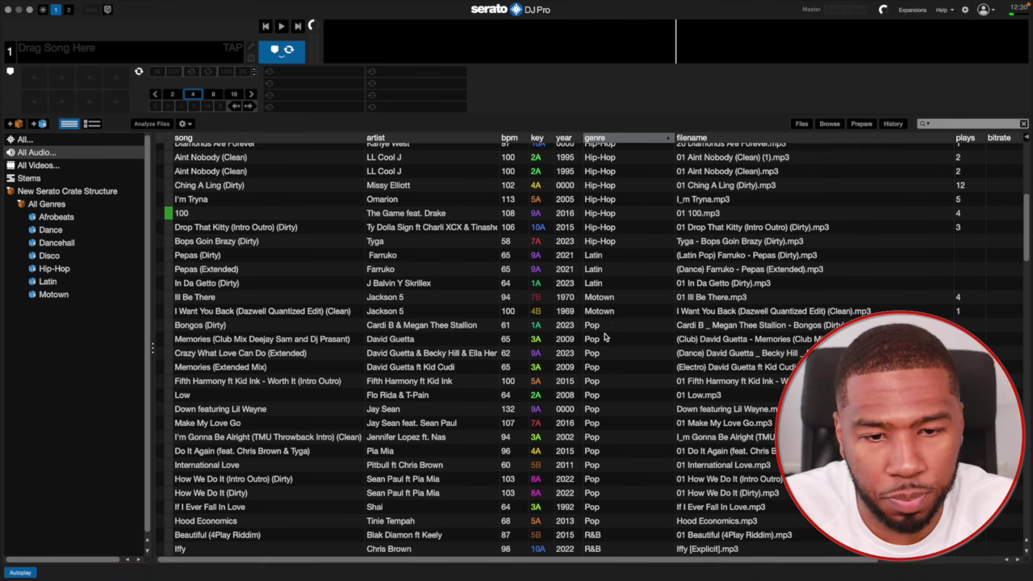
{"action": "left_click", "coordinate": [603, 327]}
{"action": "scroll", "coordinate": [603, 331], "scroll_direction": "down", "scroll_amount": 1}
{"action": "left_click", "coordinate": [611, 514], "text": "shift"}
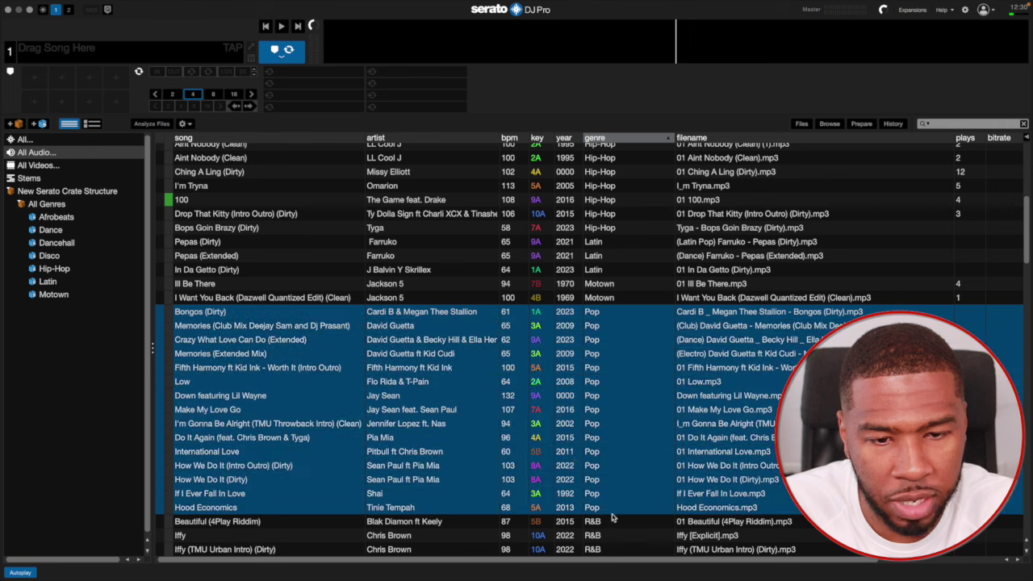
{"action": "left_click", "coordinate": [42, 125]}
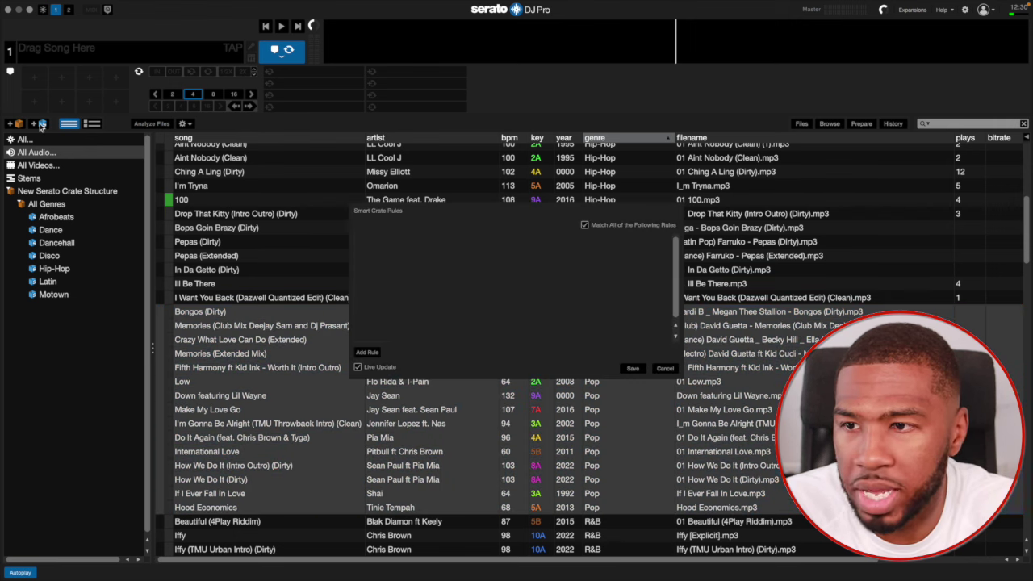
{"action": "left_click", "coordinate": [367, 353]}
{"action": "left_click", "coordinate": [397, 244]}
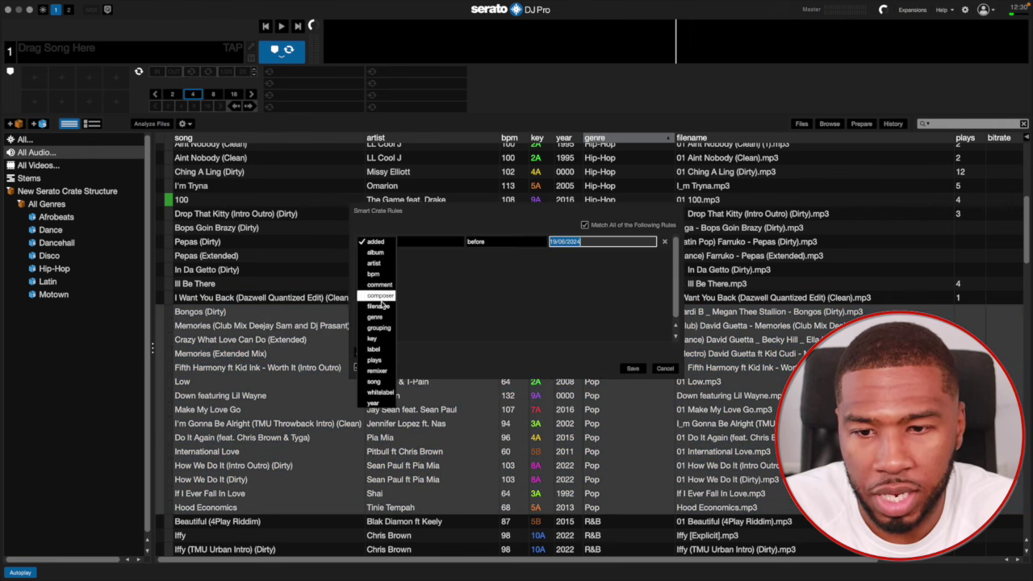
{"action": "left_click", "coordinate": [380, 319]}
{"action": "left_click", "coordinate": [484, 242]}
{"action": "left_click", "coordinate": [489, 242]}
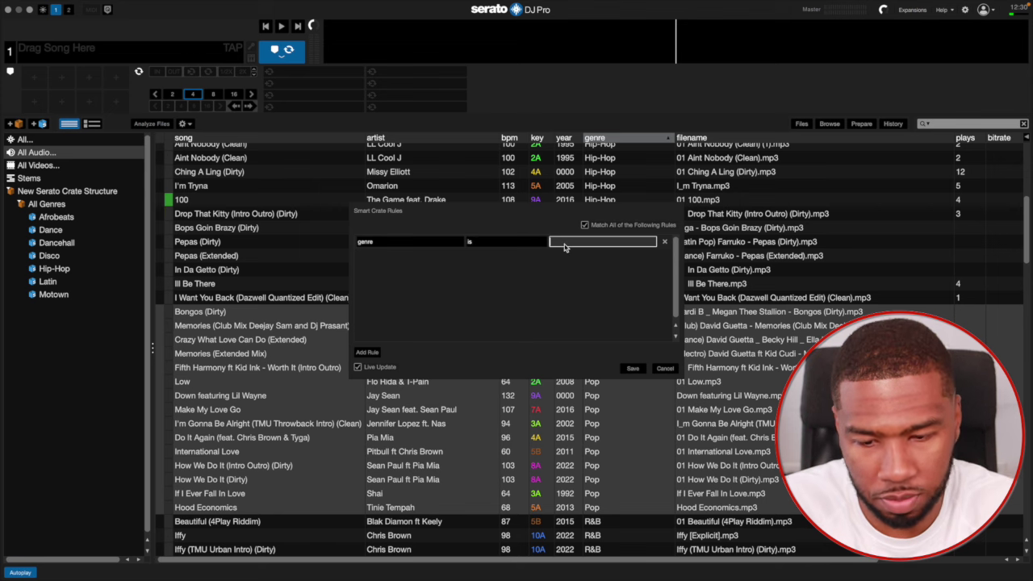
{"action": "left_click", "coordinate": [565, 247]}
{"action": "type", "text": "Pop"}
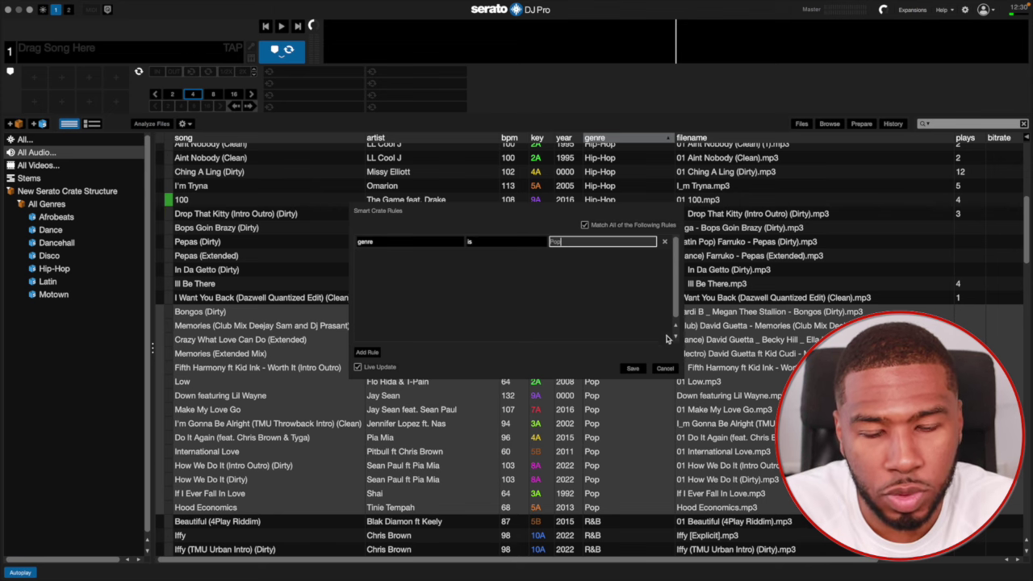
{"action": "left_click", "coordinate": [632, 368]}
Move the new smart crate into the All Genres crate and rename it Pop.
{"action": "left_click", "coordinate": [30, 308]}
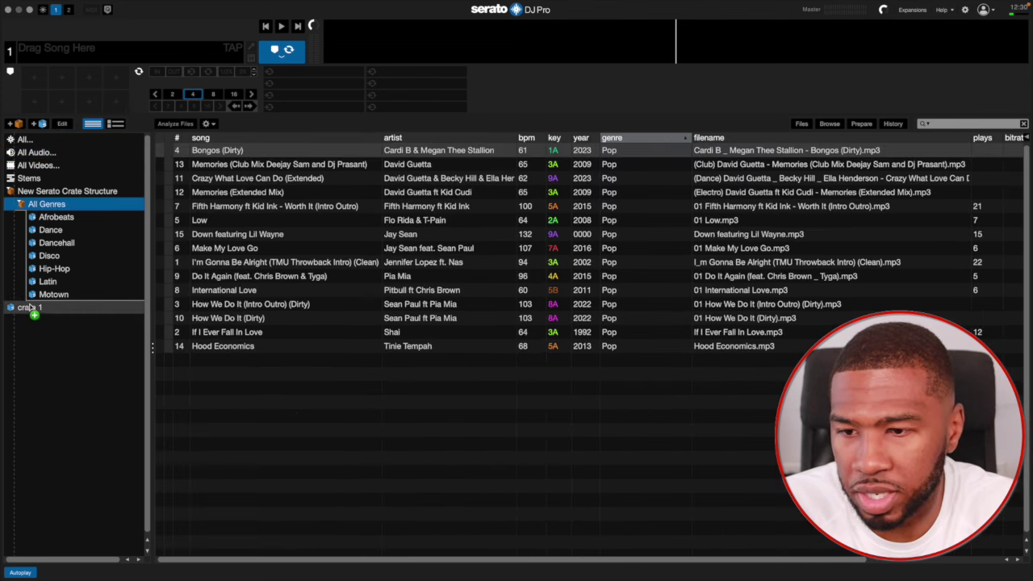
{"action": "double_click", "coordinate": [53, 308]}
{"action": "type", "text": "Pop"}
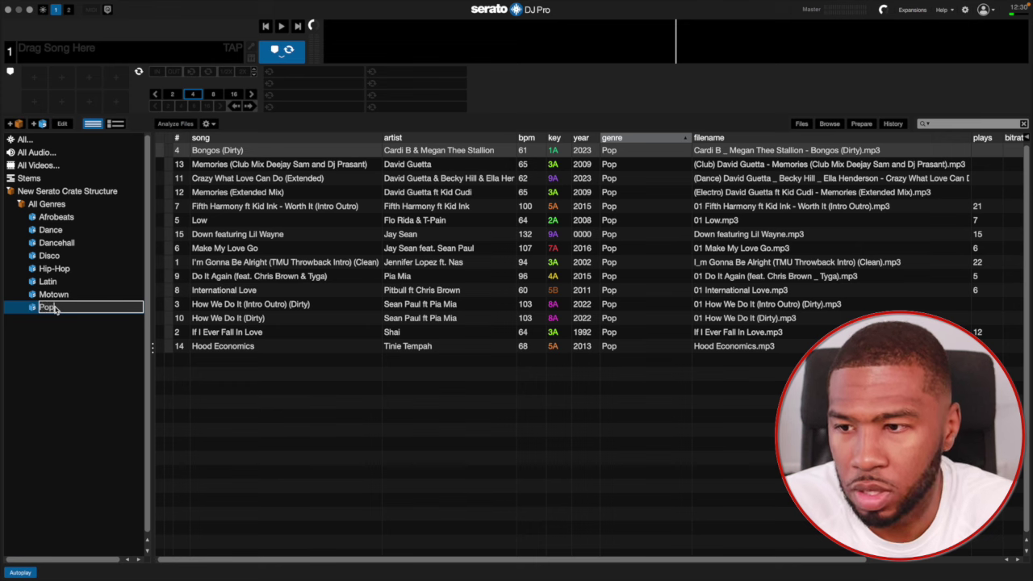
{"action": "key", "text": "Return"}
Create and save a smart crate with the single rule that genre is R&B.
{"action": "left_click", "coordinate": [38, 153]}
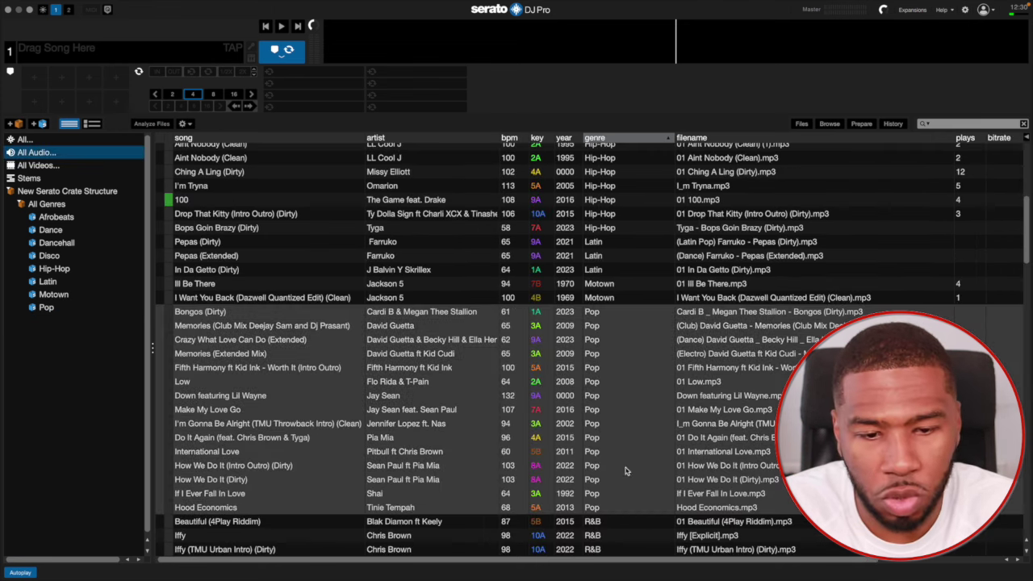
{"action": "scroll", "coordinate": [634, 478], "scroll_direction": "down", "scroll_amount": 5}
{"action": "scroll", "coordinate": [634, 478], "scroll_direction": "down", "scroll_amount": 3}
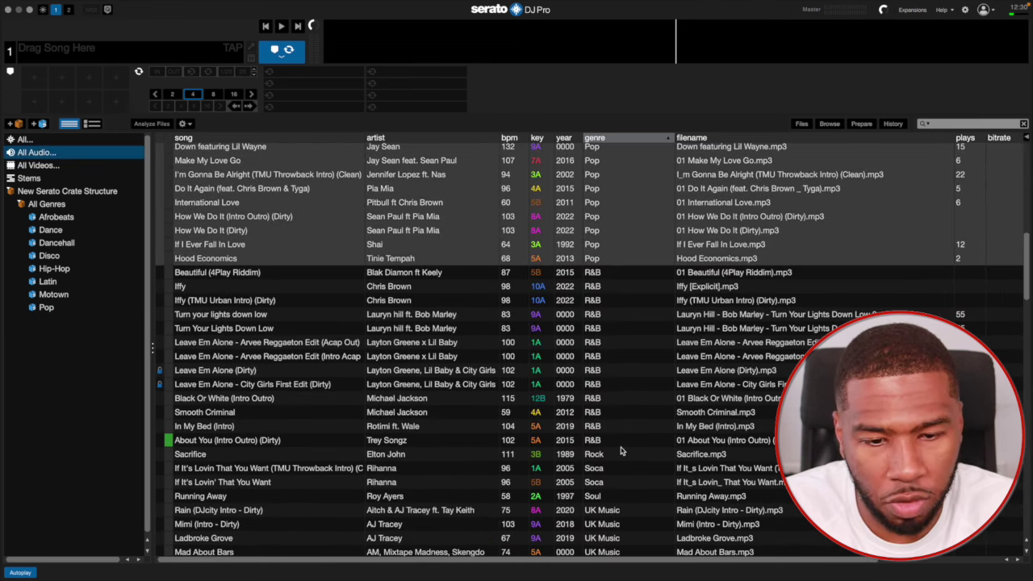
{"action": "left_click", "coordinate": [608, 287]}
{"action": "left_click", "coordinate": [40, 124]}
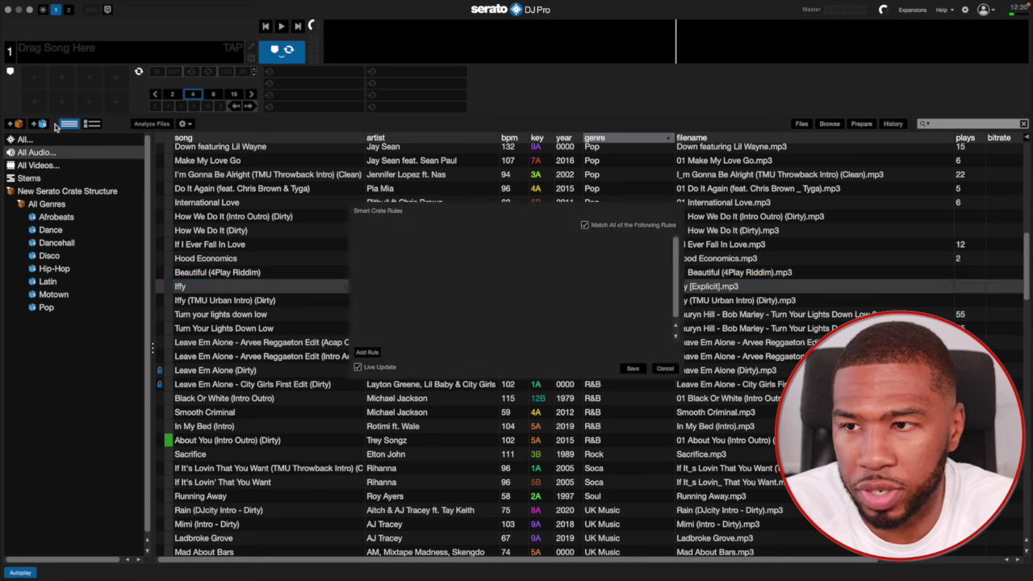
{"action": "left_click", "coordinate": [365, 352]}
{"action": "left_click", "coordinate": [379, 242]}
{"action": "left_click", "coordinate": [391, 314]}
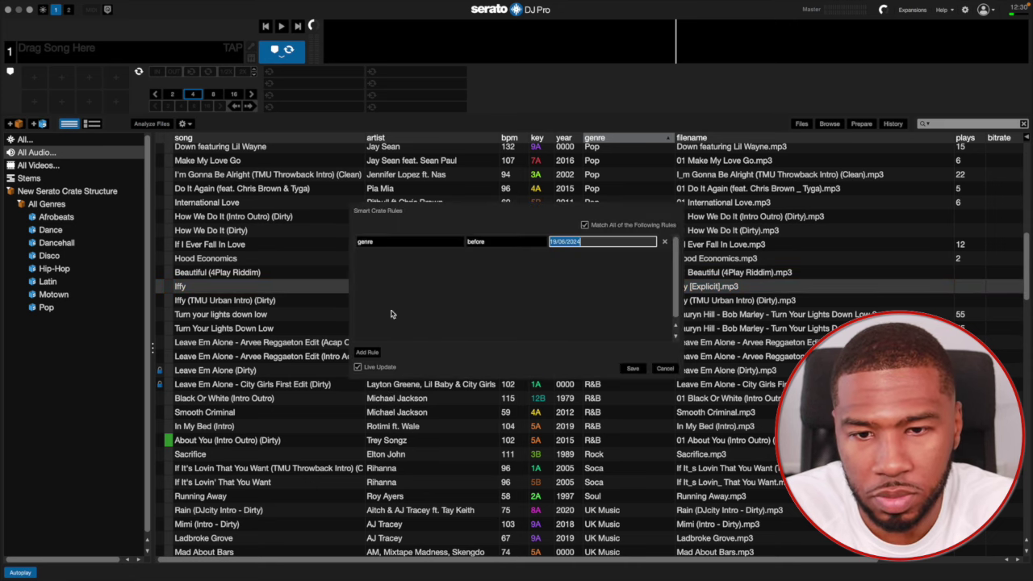
{"action": "left_click", "coordinate": [488, 242]}
{"action": "left_click", "coordinate": [488, 242]}
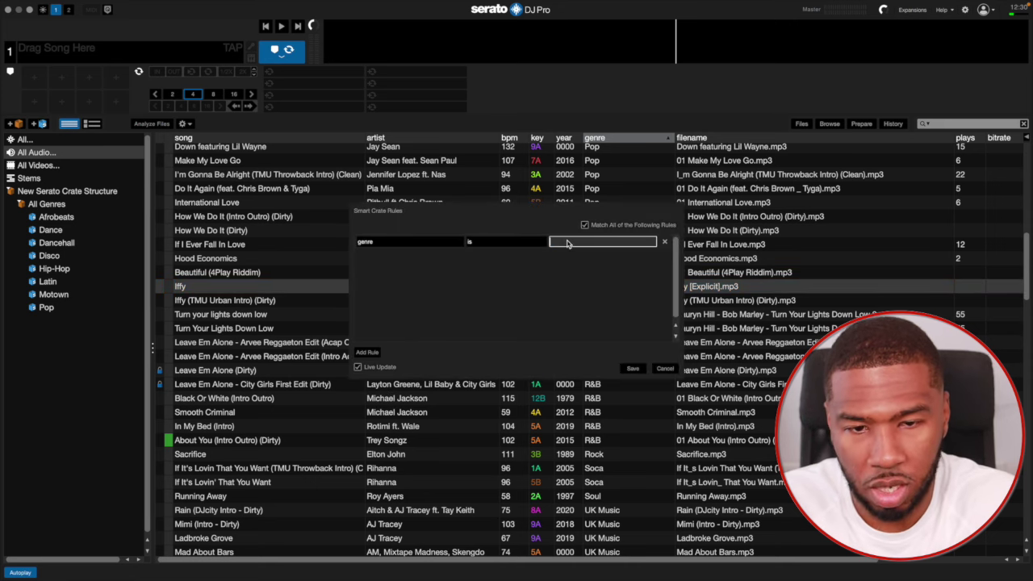
{"action": "left_click", "coordinate": [634, 368]}
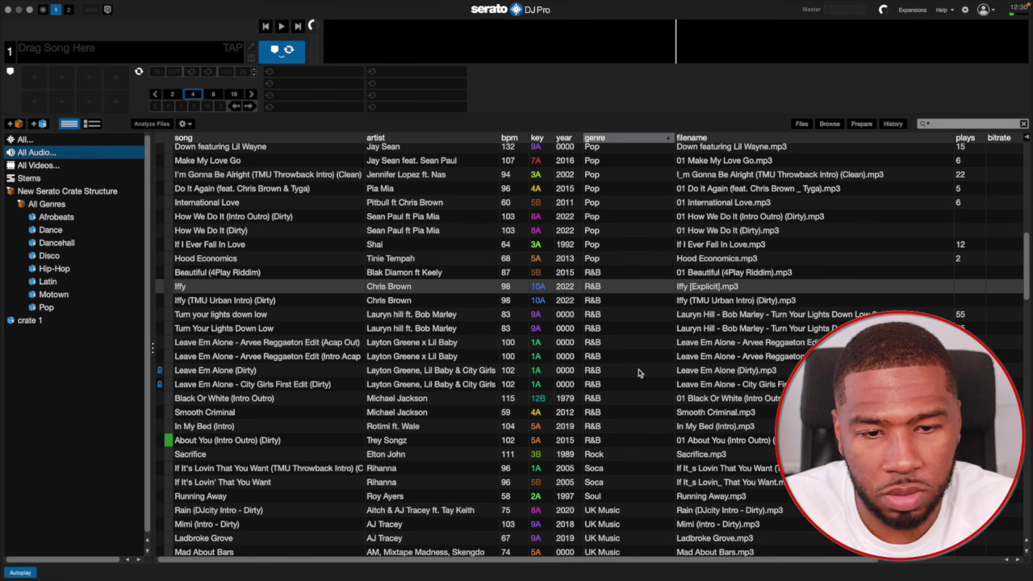
Move the new smart crate into the All Genres crate and rename it R&B.
{"action": "left_click", "coordinate": [32, 321]}
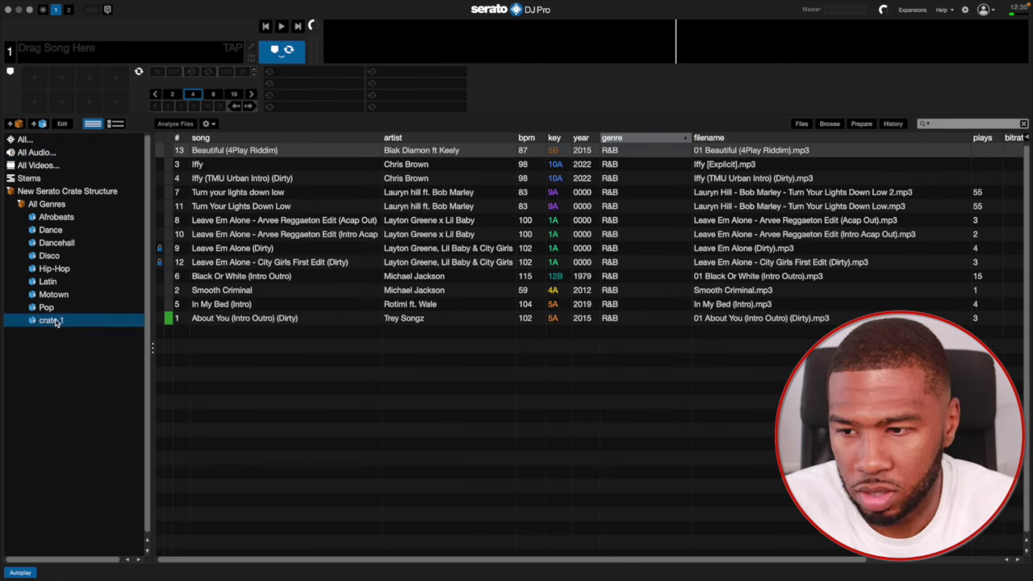
{"action": "double_click", "coordinate": [54, 320]}
{"action": "type", "text": "R&B"}
{"action": "key", "text": "Return"}
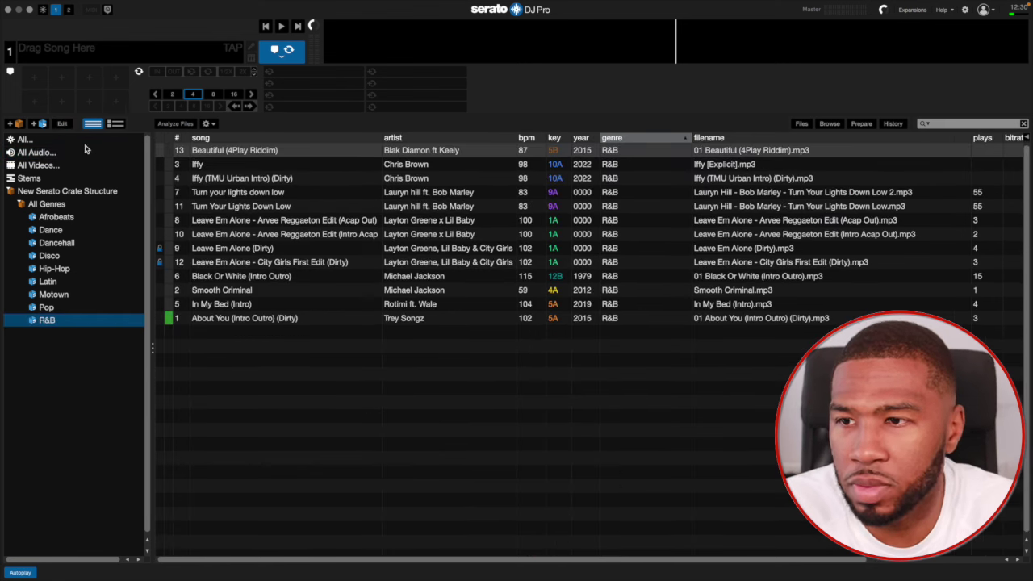
Find the Rock track in All Audio, then create and save a smart crate with the single rule that genre is Rock.
{"action": "left_click", "coordinate": [38, 153]}
{"action": "scroll", "coordinate": [668, 380], "scroll_direction": "down", "scroll_amount": 2}
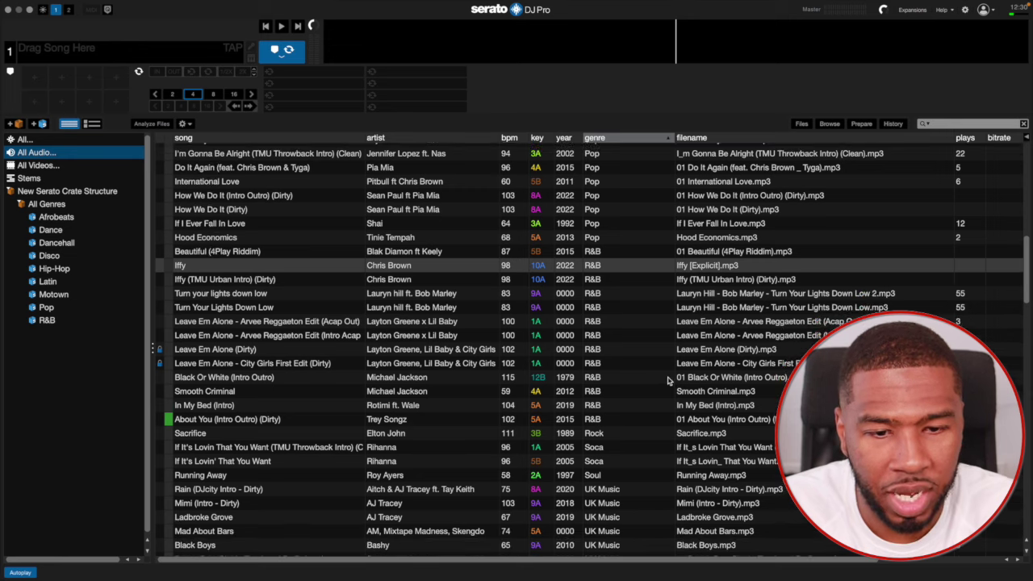
{"action": "scroll", "coordinate": [637, 403], "scroll_direction": "down", "scroll_amount": 1}
{"action": "left_click", "coordinate": [612, 420]}
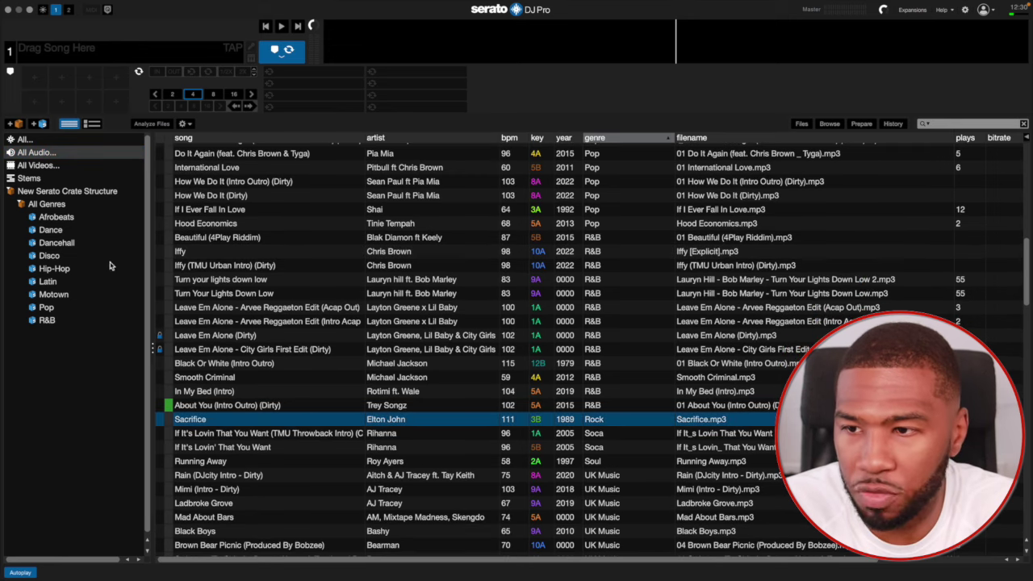
{"action": "left_click", "coordinate": [35, 126]}
{"action": "left_click", "coordinate": [367, 353]}
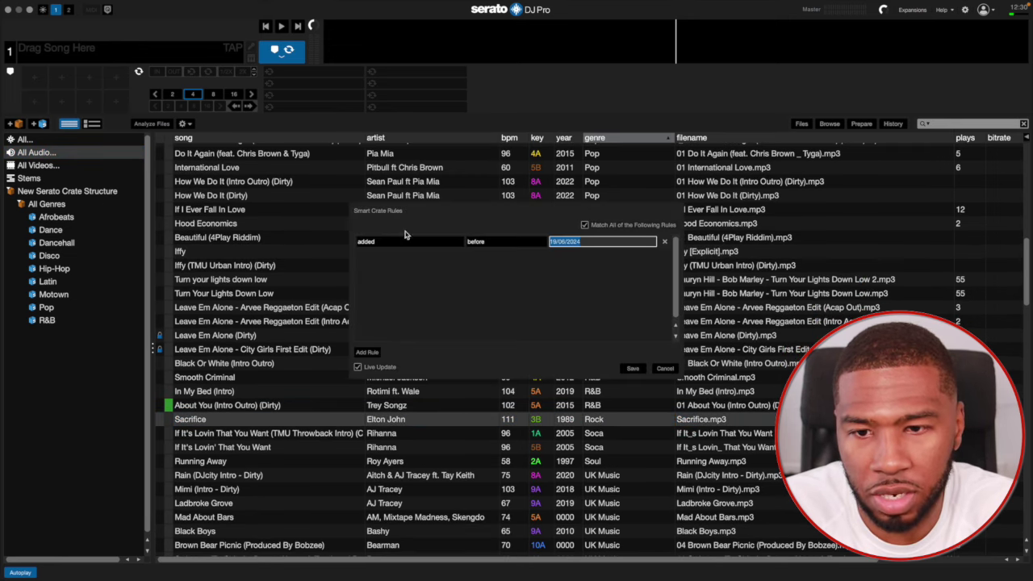
{"action": "left_click", "coordinate": [402, 241]}
{"action": "left_click", "coordinate": [377, 321]}
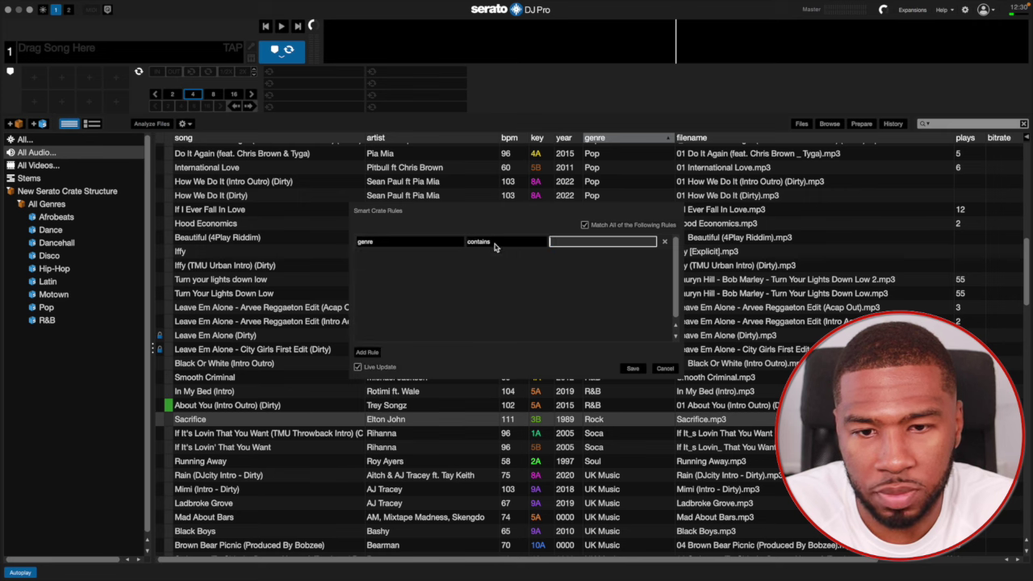
{"action": "left_click", "coordinate": [494, 244]}
{"action": "left_click", "coordinate": [488, 260]}
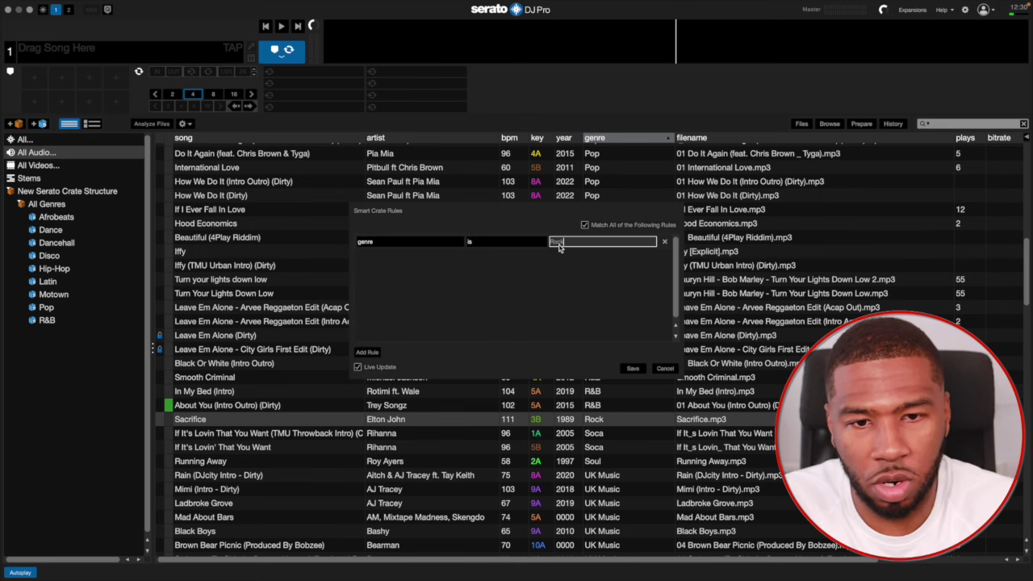
{"action": "left_click", "coordinate": [634, 368]}
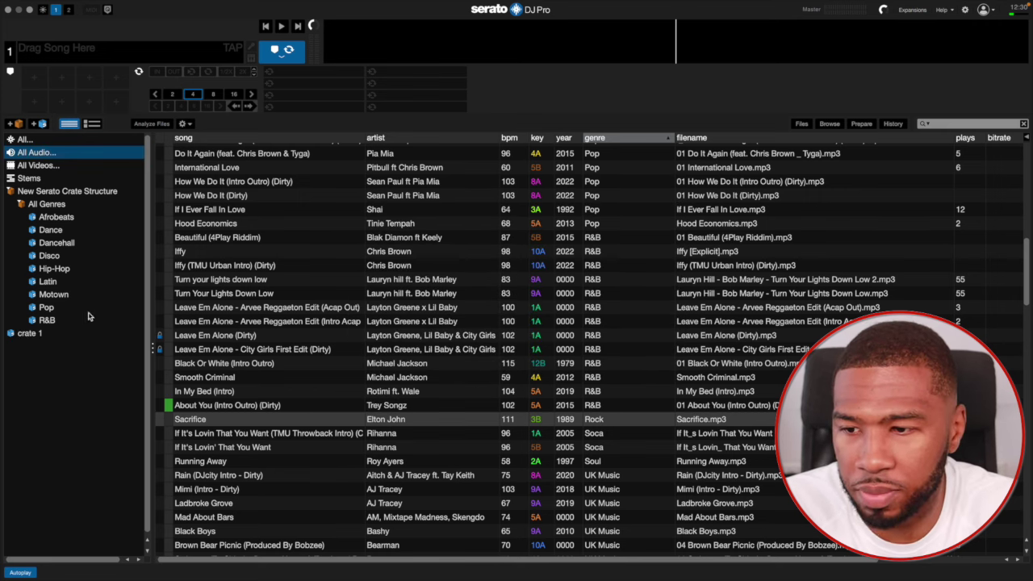
Move the new smart crate into the All Genres crate and rename it Rock.
{"action": "left_click_drag", "start_coordinate": [37, 335], "coordinate": [46, 204]}
{"action": "double_click", "coordinate": [42, 333]}
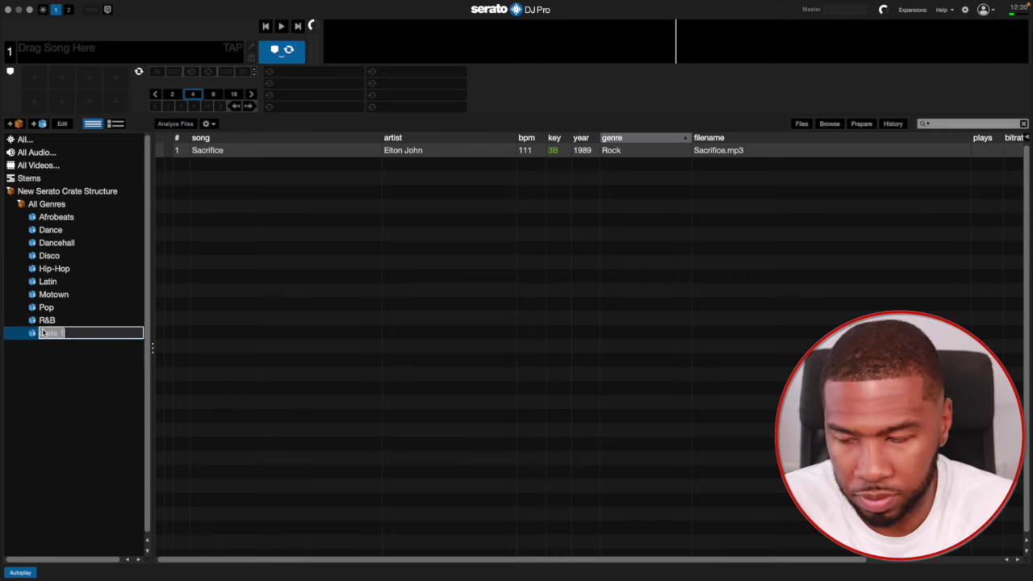
{"action": "type", "text": "Rock"}
{"action": "key", "text": "Return"}
Find the Soca tracks in All Audio, then create and save a smart crate with the single rule that genre is Soca.
{"action": "left_click", "coordinate": [40, 152]}
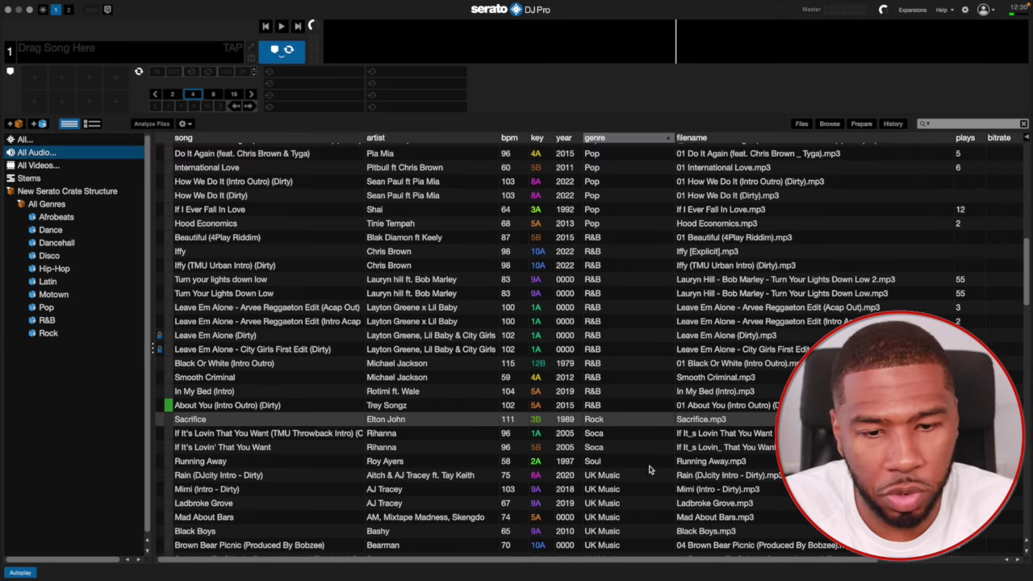
{"action": "scroll", "coordinate": [645, 474], "scroll_direction": "down", "scroll_amount": 3}
{"action": "left_click", "coordinate": [598, 337]}
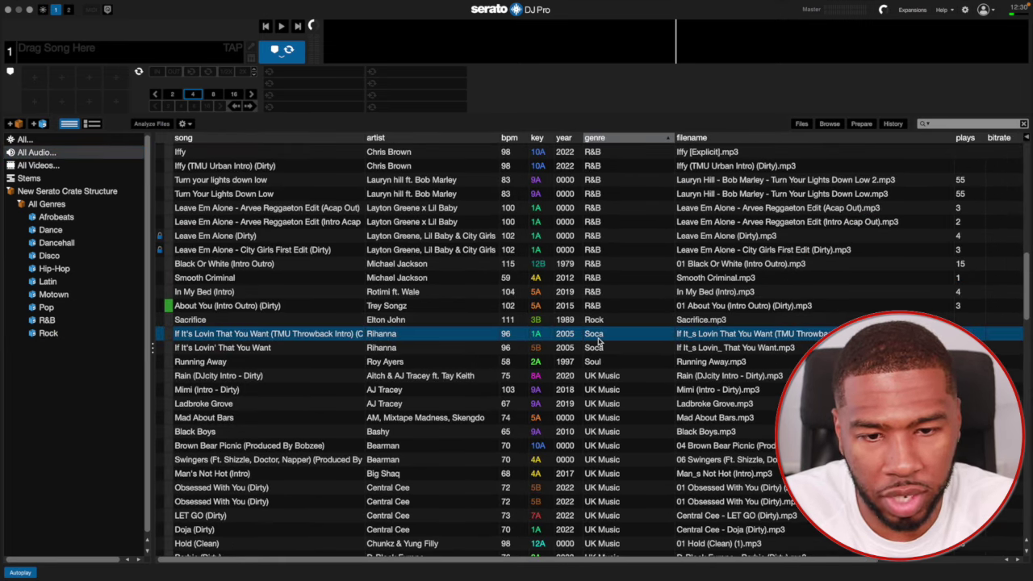
{"action": "left_click", "coordinate": [42, 123]}
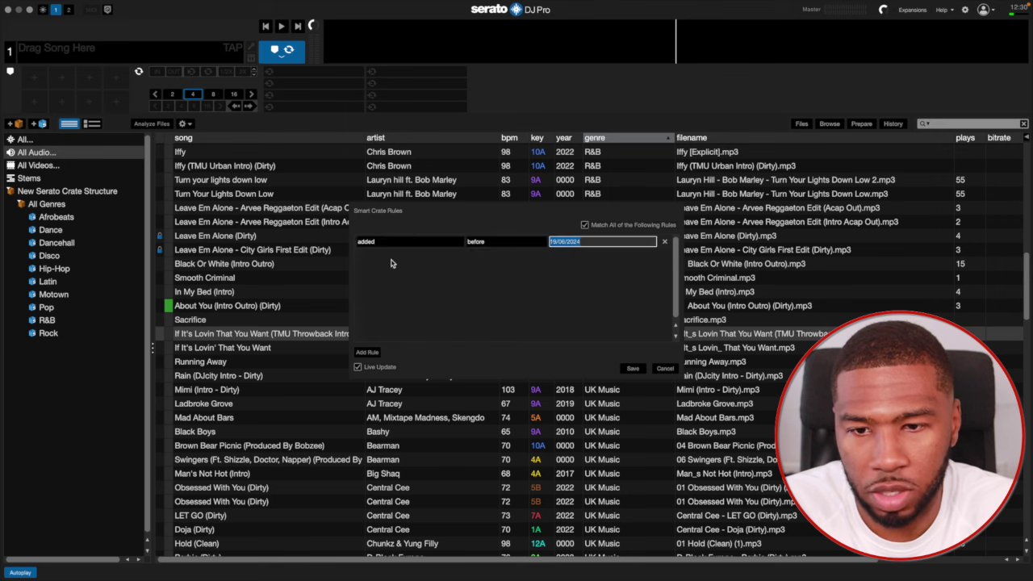
{"action": "left_click", "coordinate": [393, 244]}
{"action": "left_click", "coordinate": [376, 316]}
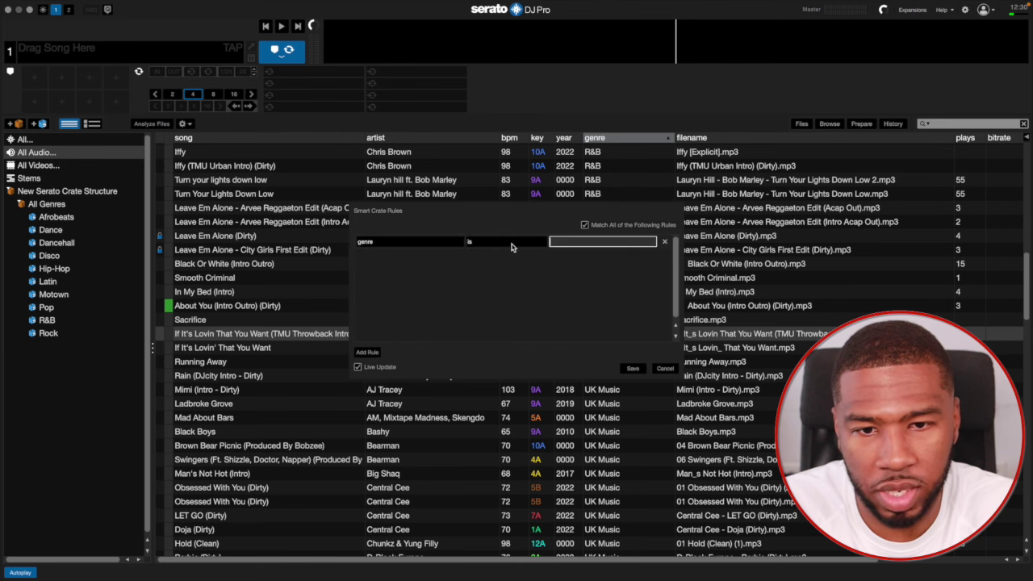
{"action": "left_click", "coordinate": [571, 244]}
{"action": "type", "text": "Soca"}
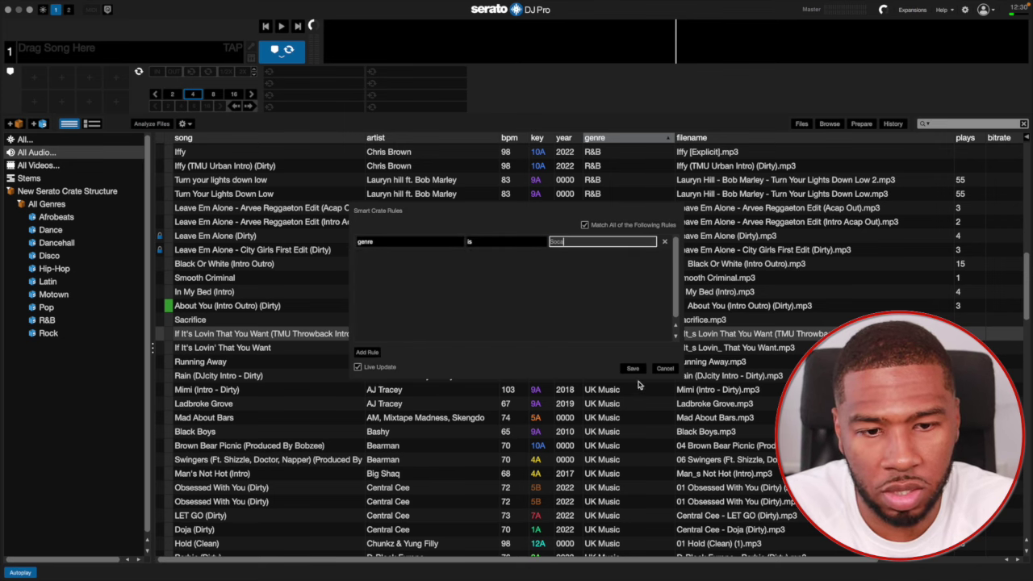
{"action": "left_click", "coordinate": [632, 368]}
Move the new smart crate into the All Genres crate and rename it Soca.
{"action": "left_click", "coordinate": [33, 347]}
{"action": "left_click_drag", "start_coordinate": [36, 347], "coordinate": [46, 348]}
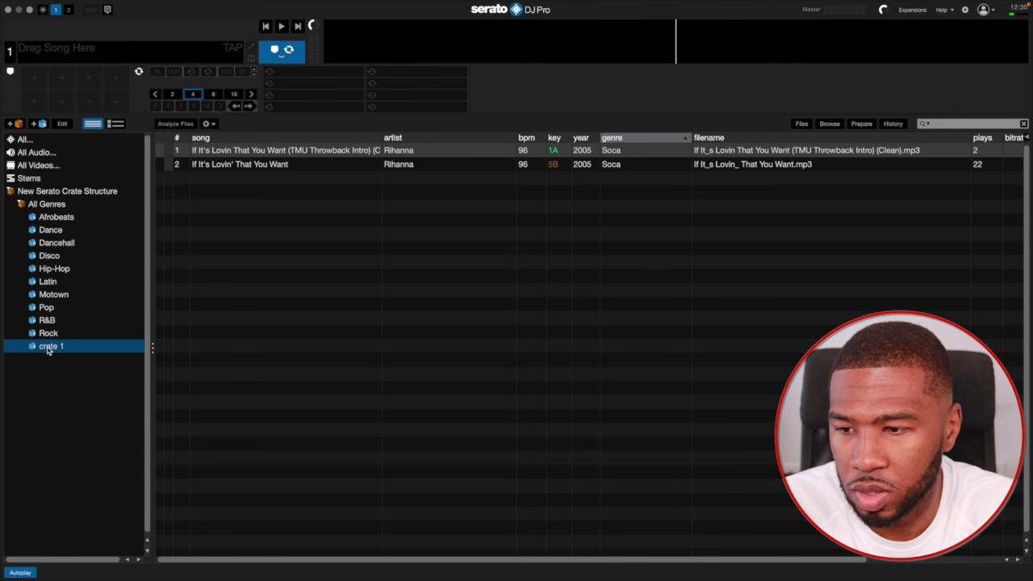
{"action": "double_click", "coordinate": [46, 346]}
{"action": "type", "text": "Soca"}
{"action": "key", "text": "Return"}
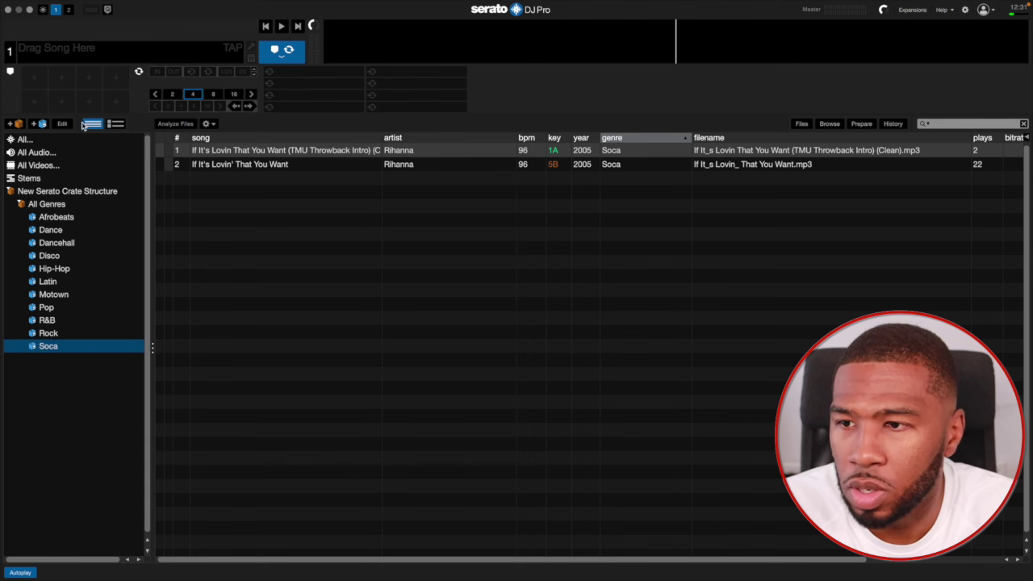
Find the Soul track in All Audio, then create and save a smart crate with the single rule that genre is Soul.
{"action": "left_click", "coordinate": [58, 153]}
{"action": "scroll", "coordinate": [695, 334], "scroll_direction": "down", "scroll_amount": 2}
{"action": "left_click", "coordinate": [613, 327]}
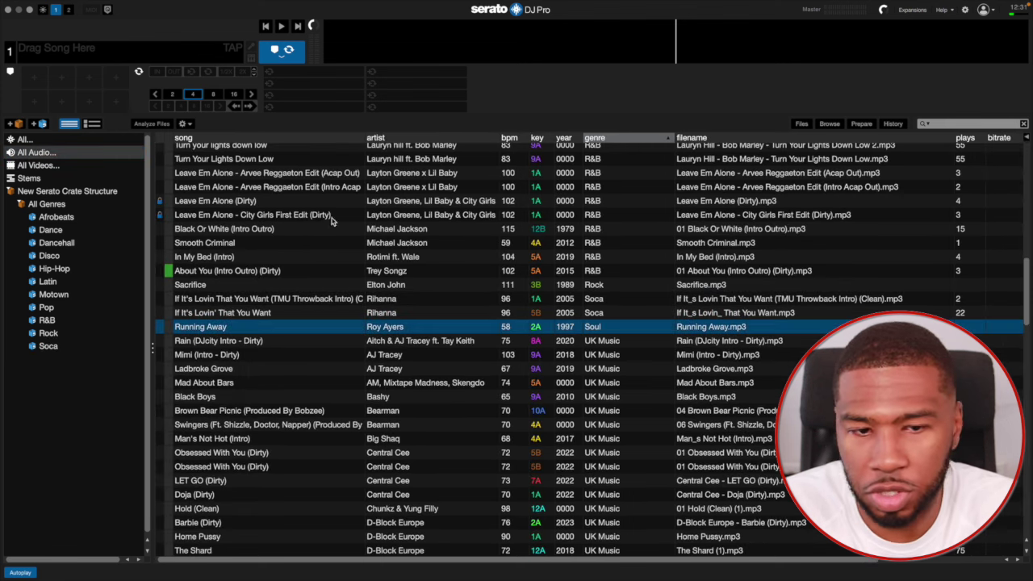
{"action": "left_click", "coordinate": [42, 123]}
{"action": "left_click", "coordinate": [368, 354]}
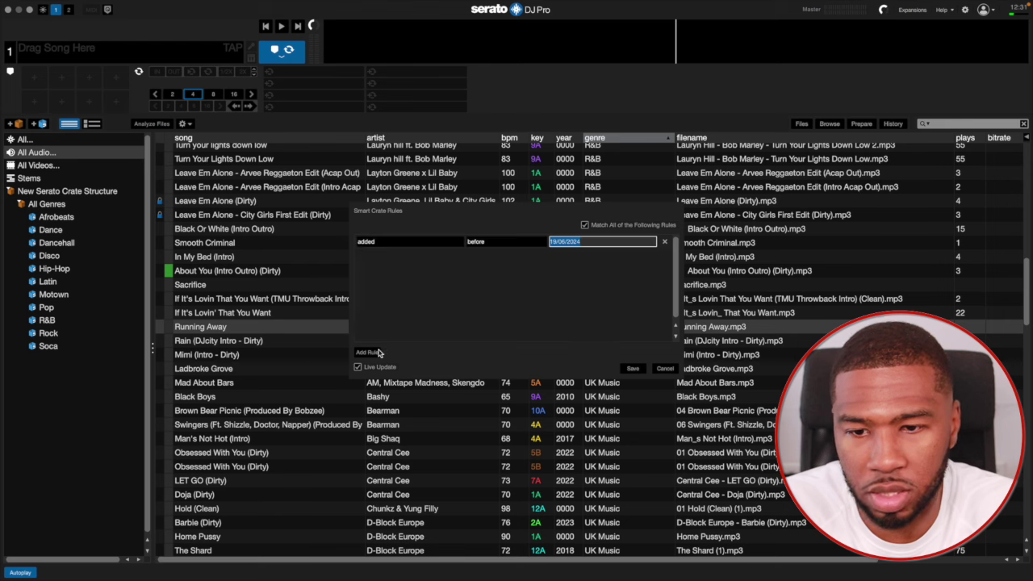
{"action": "left_click", "coordinate": [390, 243]}
{"action": "left_click", "coordinate": [386, 313]}
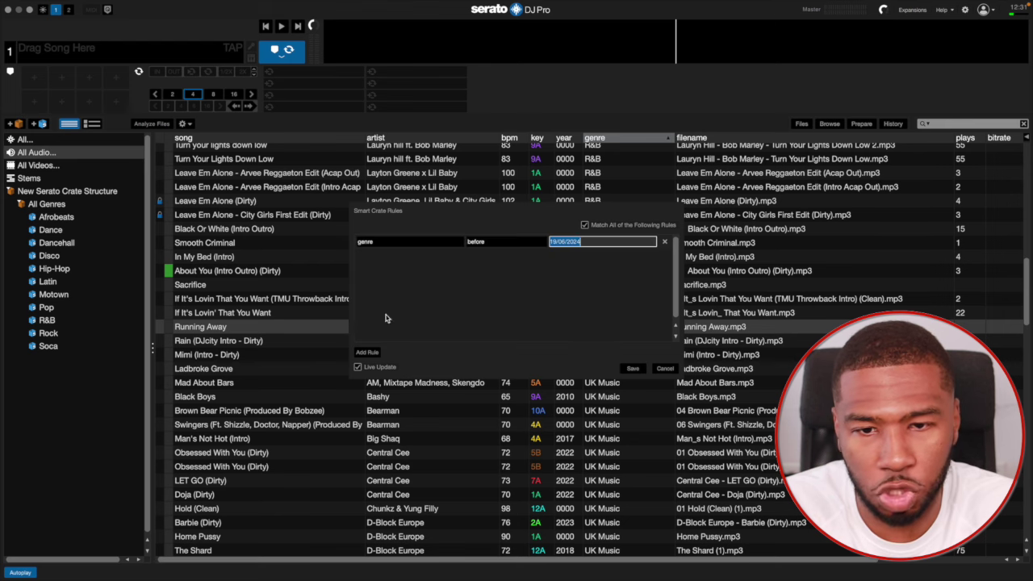
{"action": "left_click", "coordinate": [479, 245]}
{"action": "left_click", "coordinate": [483, 242]}
{"action": "left_click", "coordinate": [563, 242]}
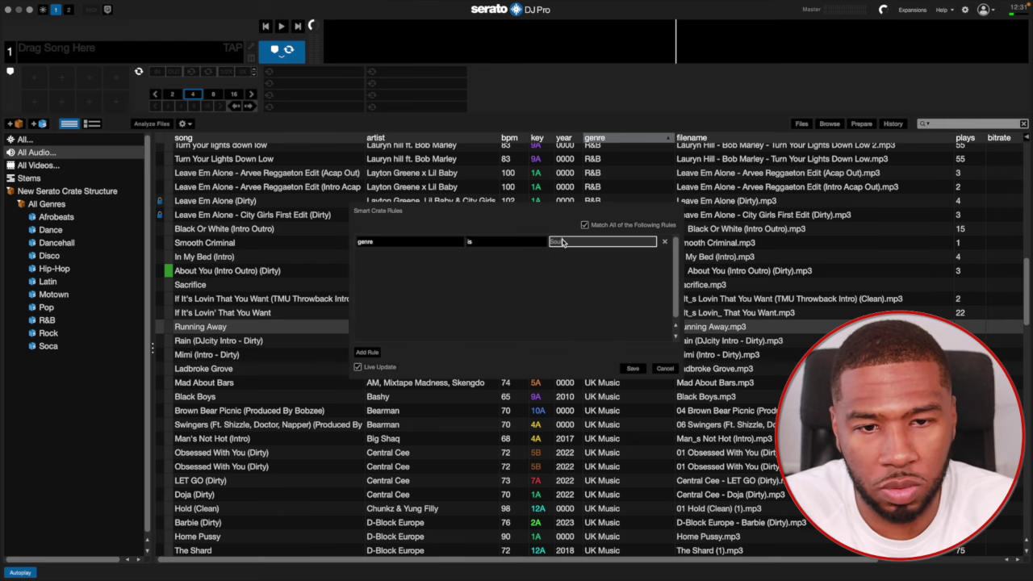
{"action": "type", "text": "Soul"}
{"action": "left_click", "coordinate": [633, 368]}
Move the new smart crate into the All Genres crate and rename it Soul.
{"action": "left_click_drag", "start_coordinate": [25, 358], "coordinate": [37, 360]}
{"action": "double_click", "coordinate": [44, 362]}
{"action": "type", "text": "Soul"}
{"action": "key", "text": "Return"}
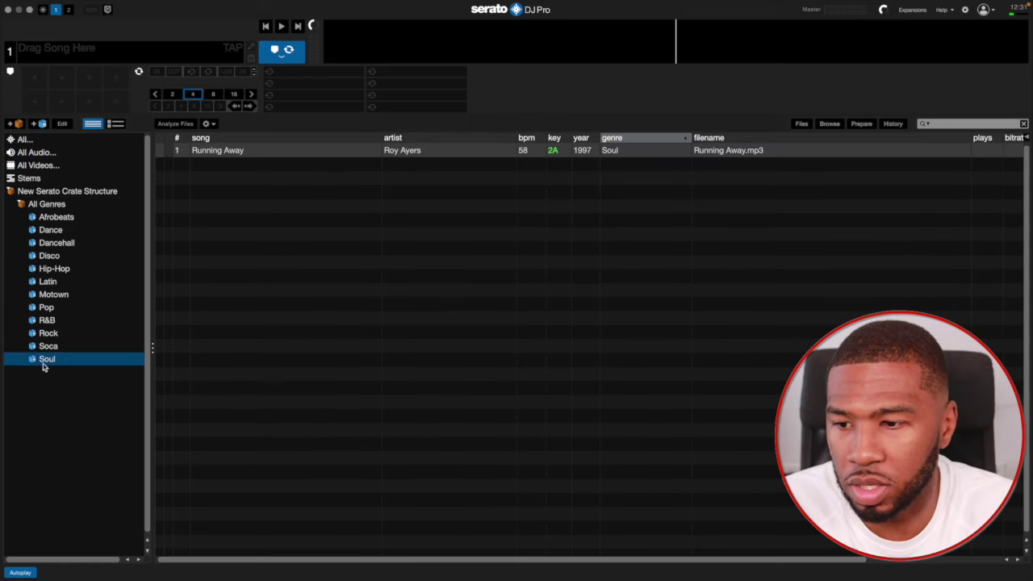
Review the UK Music tracks in All Audio, then create and save a smart crate with the single rule that genre is UK Music.
{"action": "left_click", "coordinate": [56, 152]}
{"action": "scroll", "coordinate": [654, 385], "scroll_direction": "down", "scroll_amount": 2}
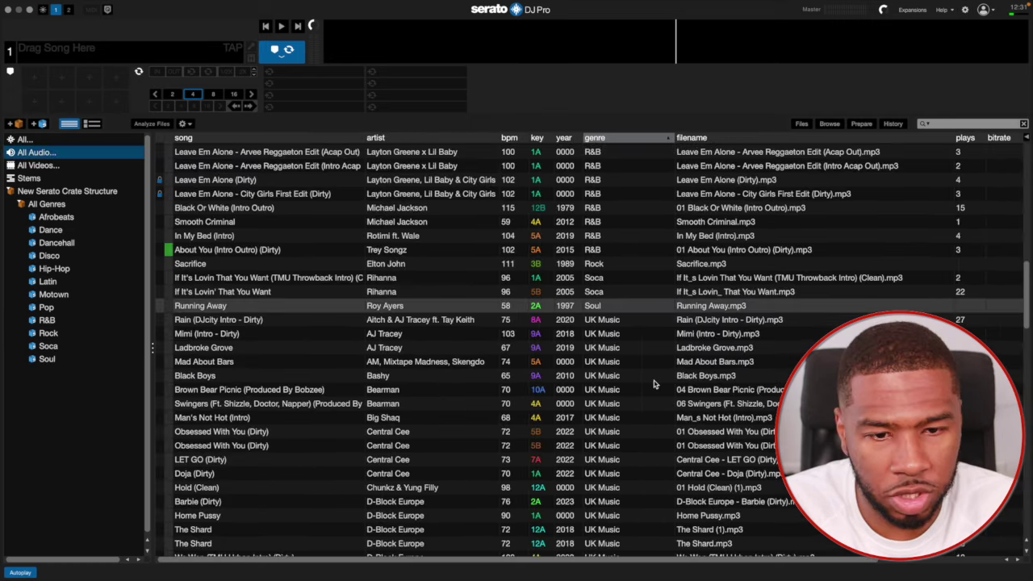
{"action": "scroll", "coordinate": [654, 385], "scroll_direction": "down", "scroll_amount": 2}
{"action": "left_click", "coordinate": [633, 306]}
{"action": "scroll", "coordinate": [632, 350], "scroll_direction": "down", "scroll_amount": 15}
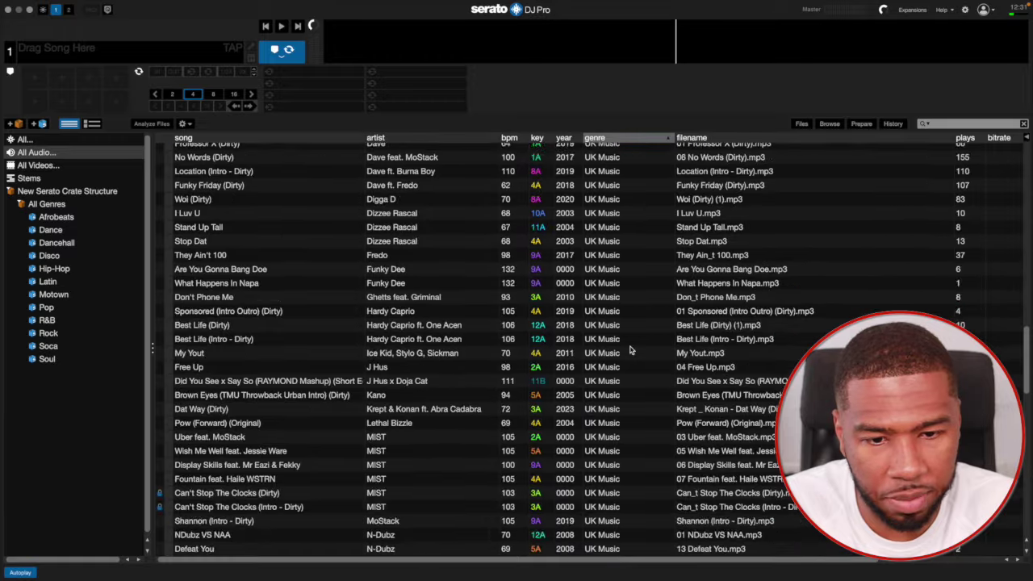
{"action": "scroll", "coordinate": [631, 350], "scroll_direction": "down", "scroll_amount": 15}
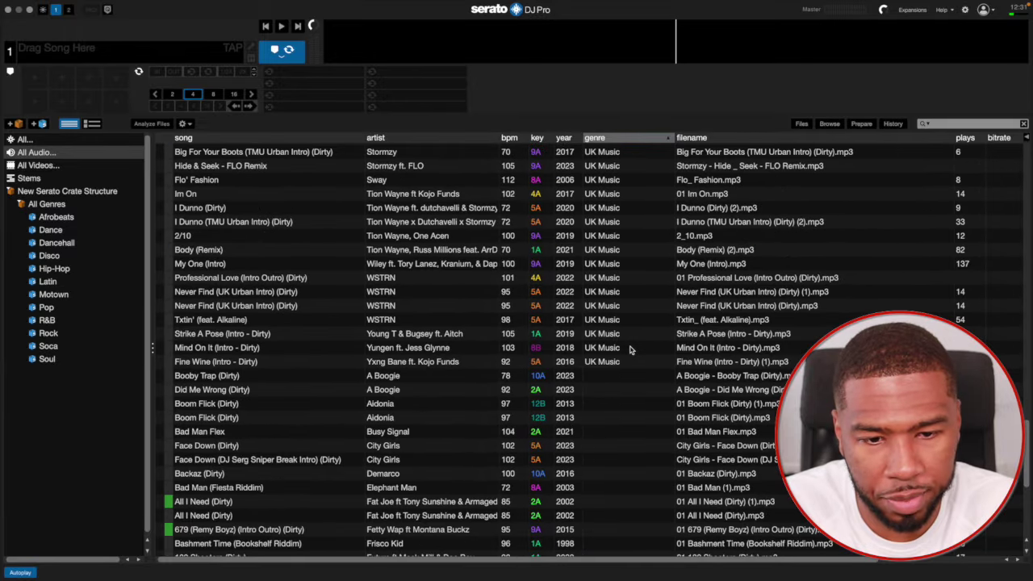
{"action": "left_click", "coordinate": [40, 125]}
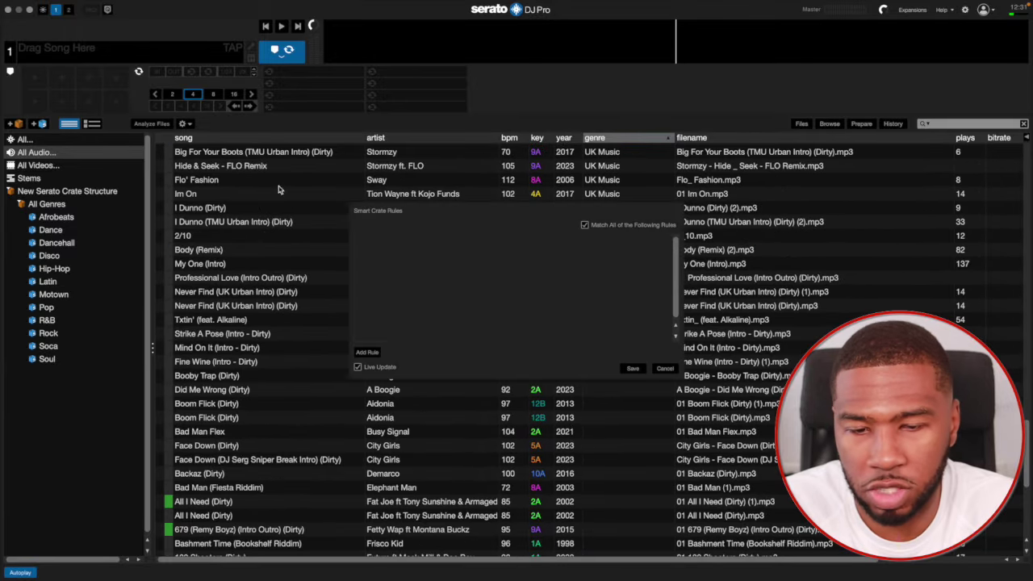
{"action": "left_click", "coordinate": [368, 353]}
{"action": "left_click", "coordinate": [379, 244]}
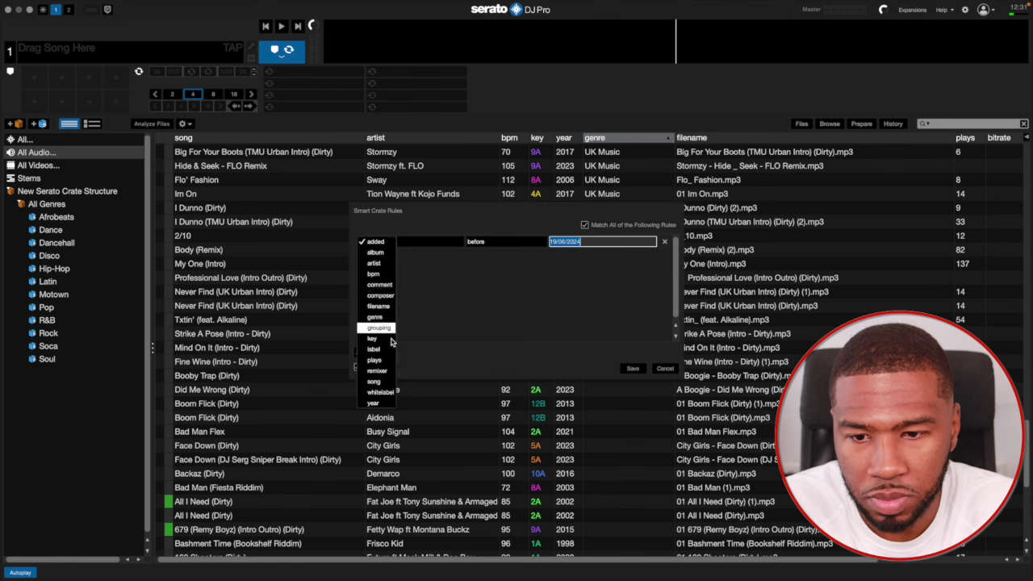
{"action": "left_click", "coordinate": [375, 317]}
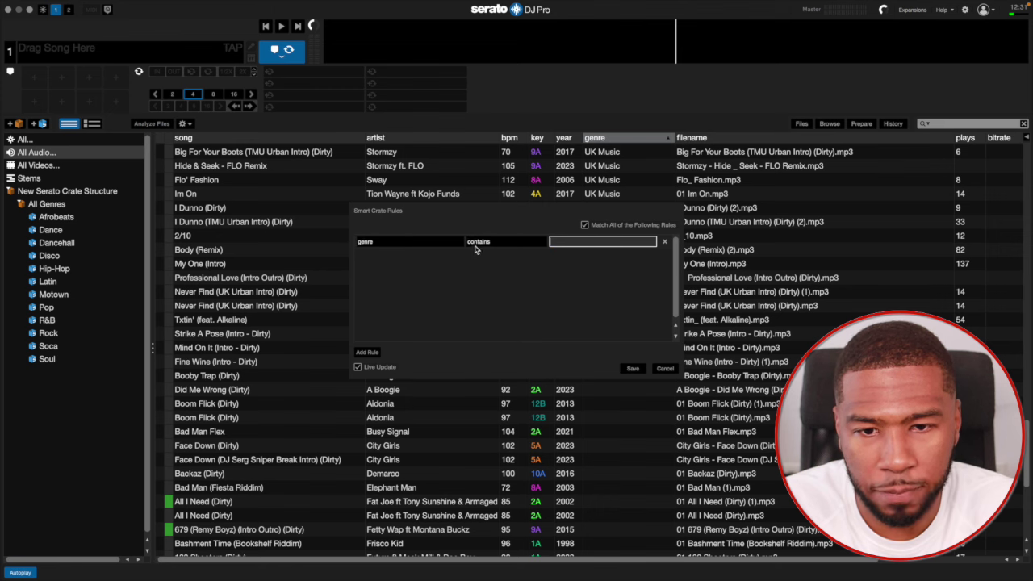
{"action": "left_click", "coordinate": [476, 243]}
{"action": "left_click", "coordinate": [482, 242]}
{"action": "type", "text": "UK Music"}
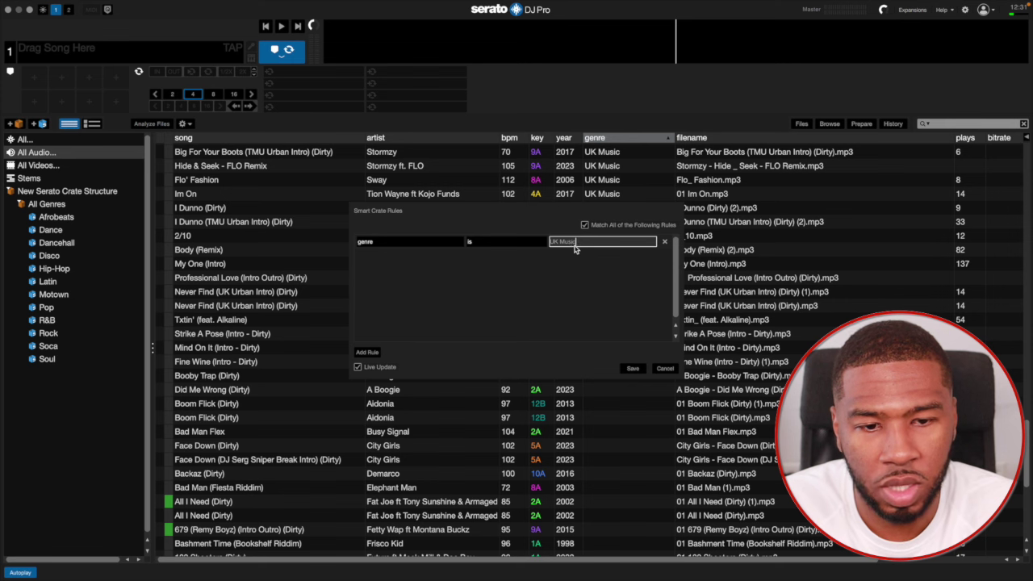
{"action": "left_click", "coordinate": [633, 368]}
Move the new smart crate into the All Genres crate and rename it UK Music.
{"action": "left_click_drag", "start_coordinate": [38, 373], "coordinate": [35, 368]}
{"action": "double_click", "coordinate": [40, 372]}
{"action": "type", "text": "UK"}
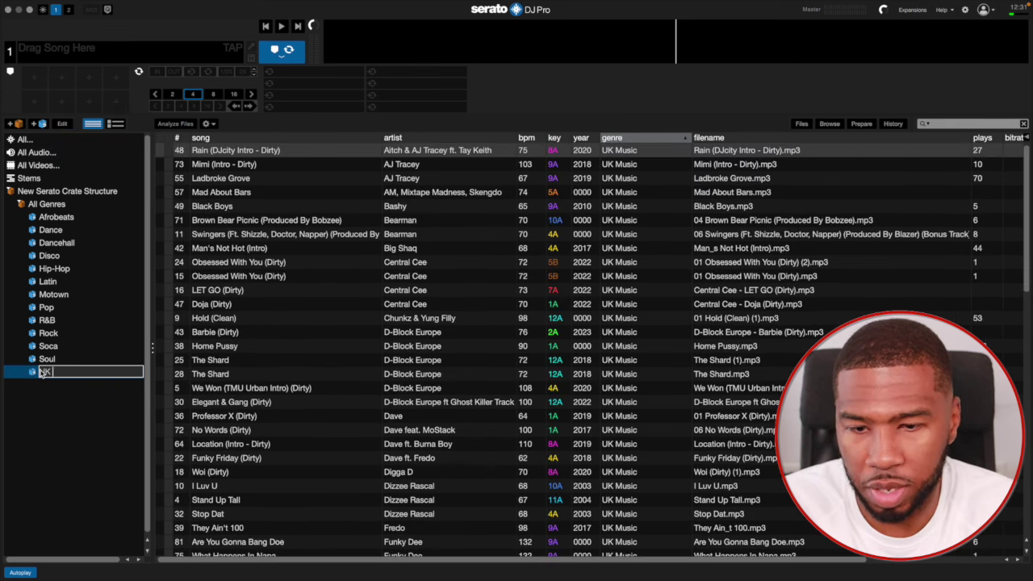
{"action": "type", "text": " Music"}
{"action": "key", "text": "Return"}
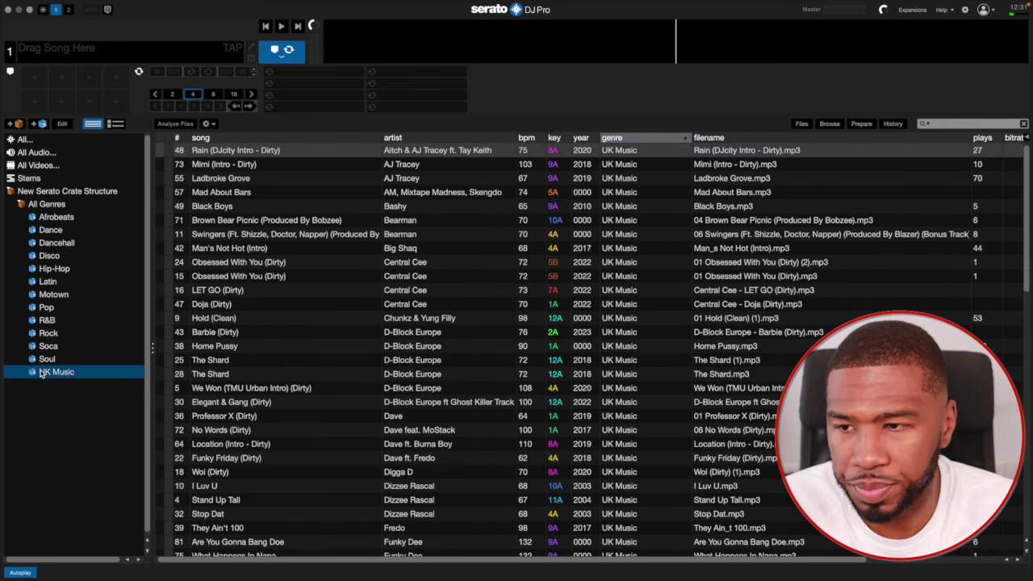
Look through All Audio for the tracks with no genre tag and check the contents of the Hip-Hop smart crate.
{"action": "left_click", "coordinate": [47, 153]}
{"action": "scroll", "coordinate": [678, 407], "scroll_direction": "down", "scroll_amount": 8}
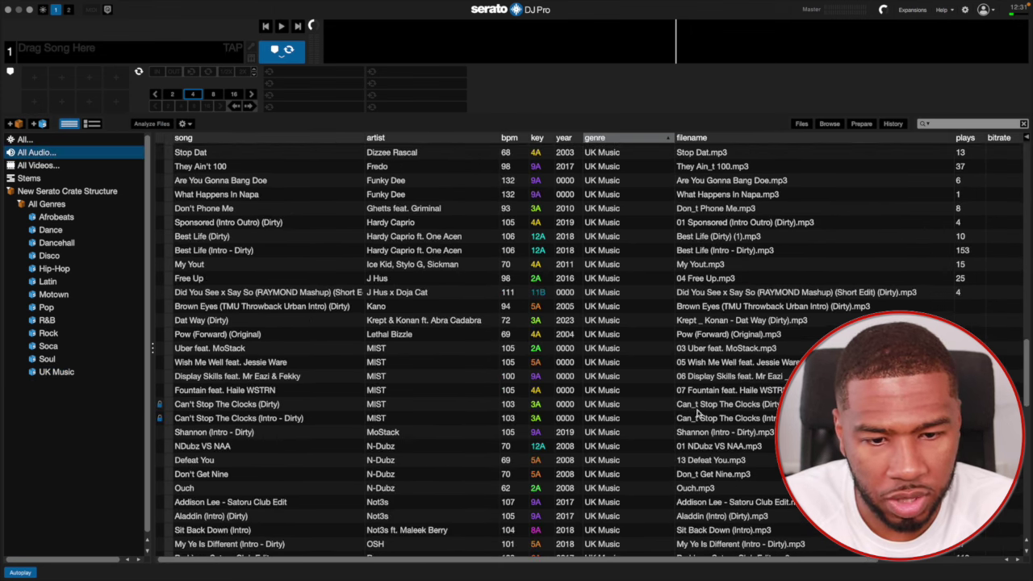
{"action": "scroll", "coordinate": [698, 413], "scroll_direction": "down", "scroll_amount": 15}
{"action": "left_click", "coordinate": [632, 331]}
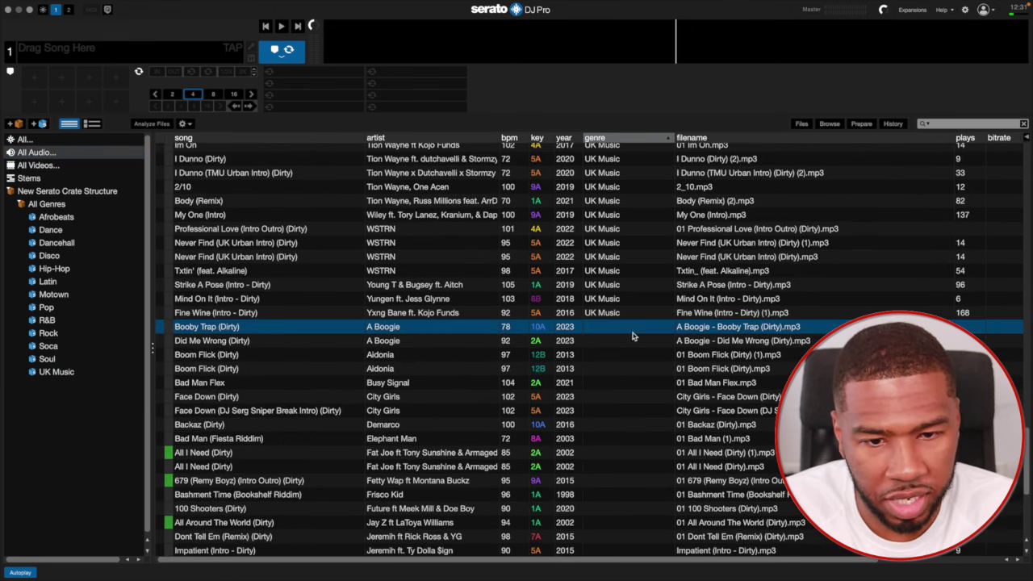
{"action": "scroll", "coordinate": [632, 337], "scroll_direction": "down", "scroll_amount": 6}
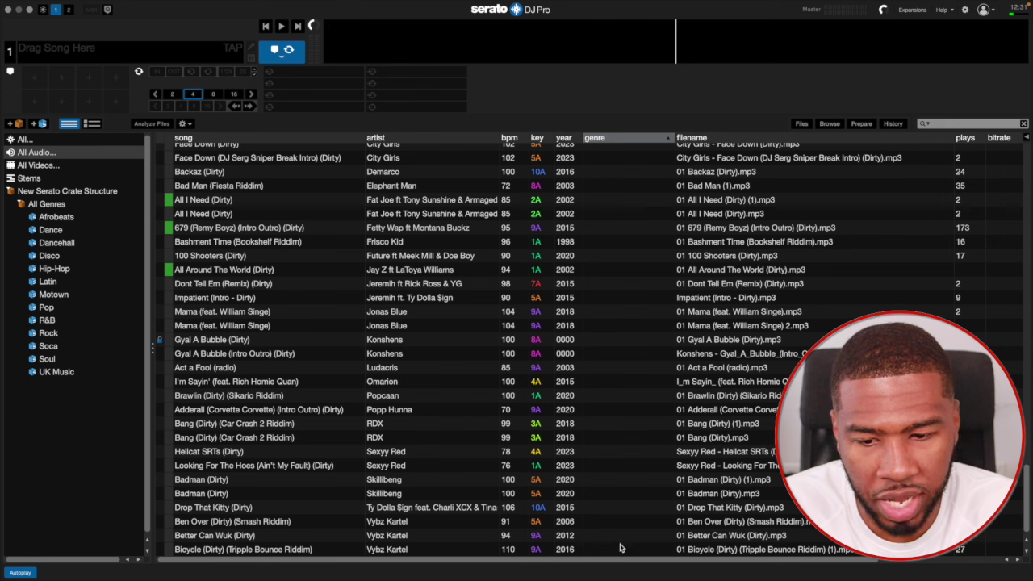
{"action": "scroll", "coordinate": [632, 480], "scroll_direction": "up", "scroll_amount": 5}
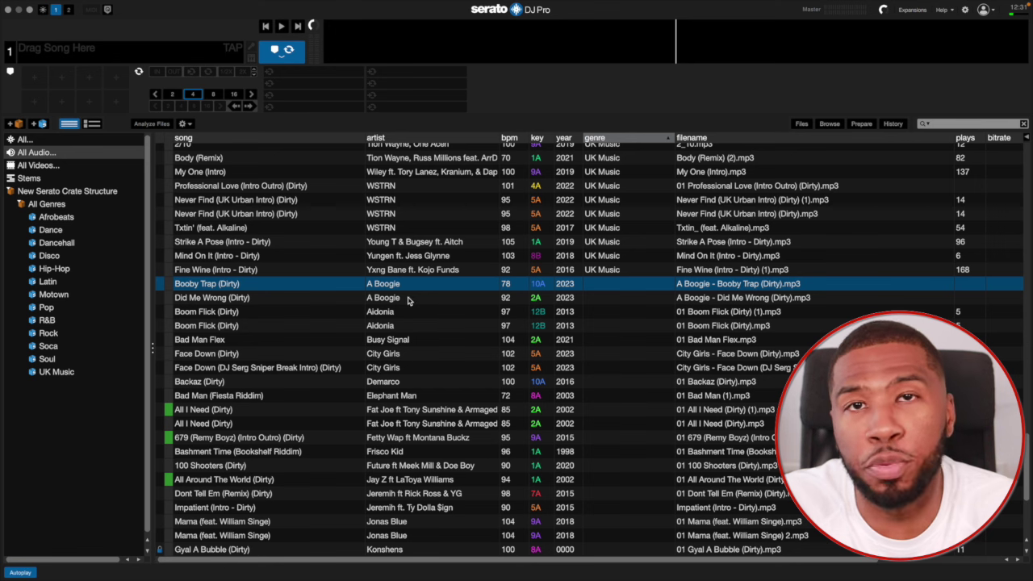
{"action": "left_click", "coordinate": [67, 273]}
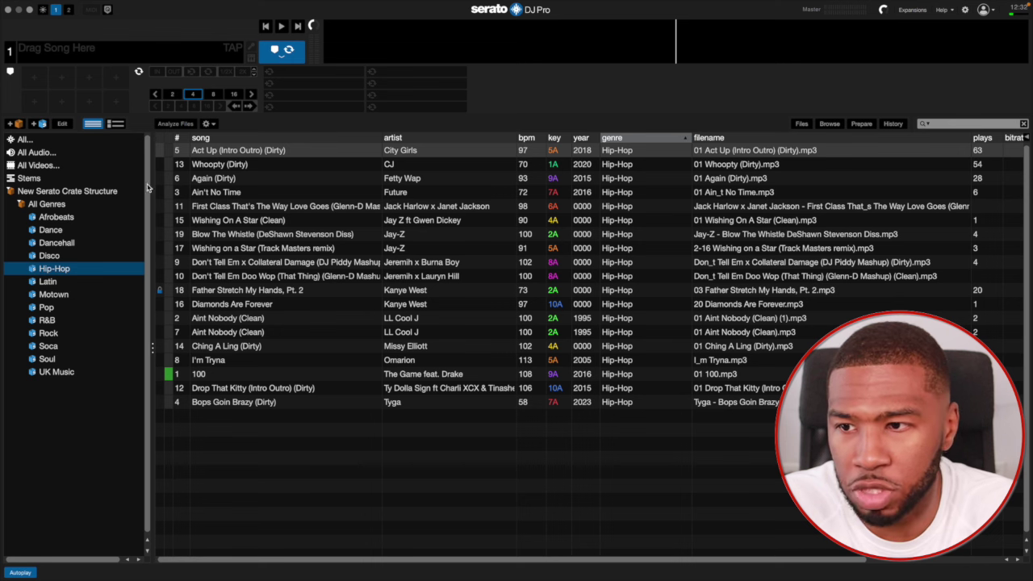
{"action": "left_click", "coordinate": [37, 153]}
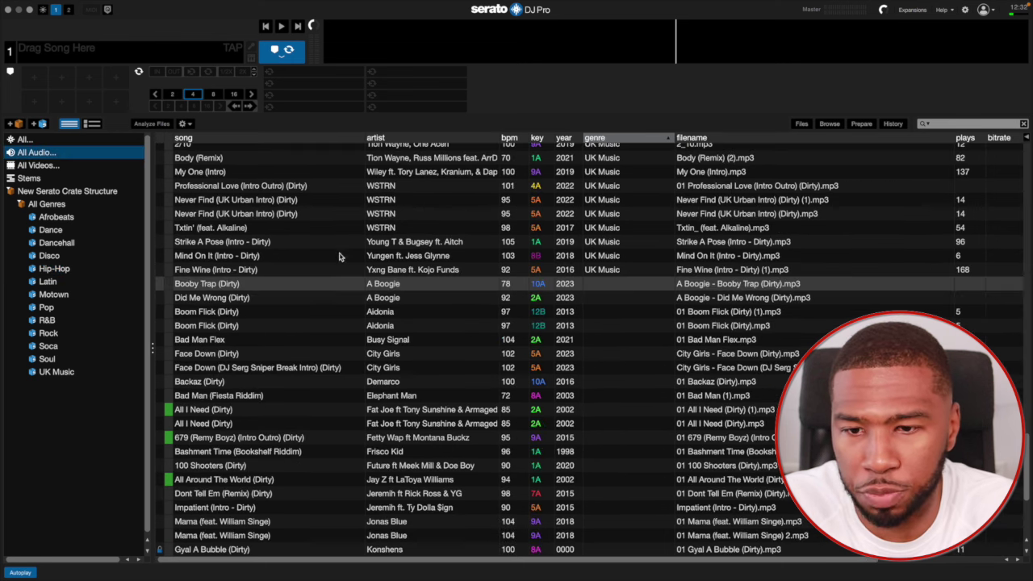
Give the two untagged A Boogie tracks, Booby Trap and Did Me Wrong, a purple colour label.
{"action": "left_click", "coordinate": [208, 297], "text": "shift"}
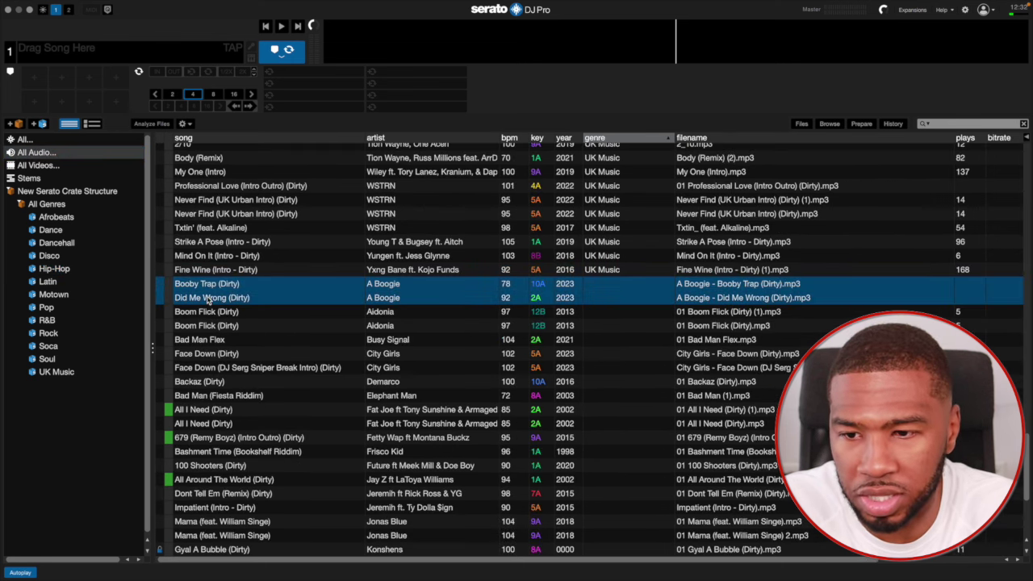
{"action": "left_click", "coordinate": [166, 290]}
{"action": "left_click", "coordinate": [179, 300]}
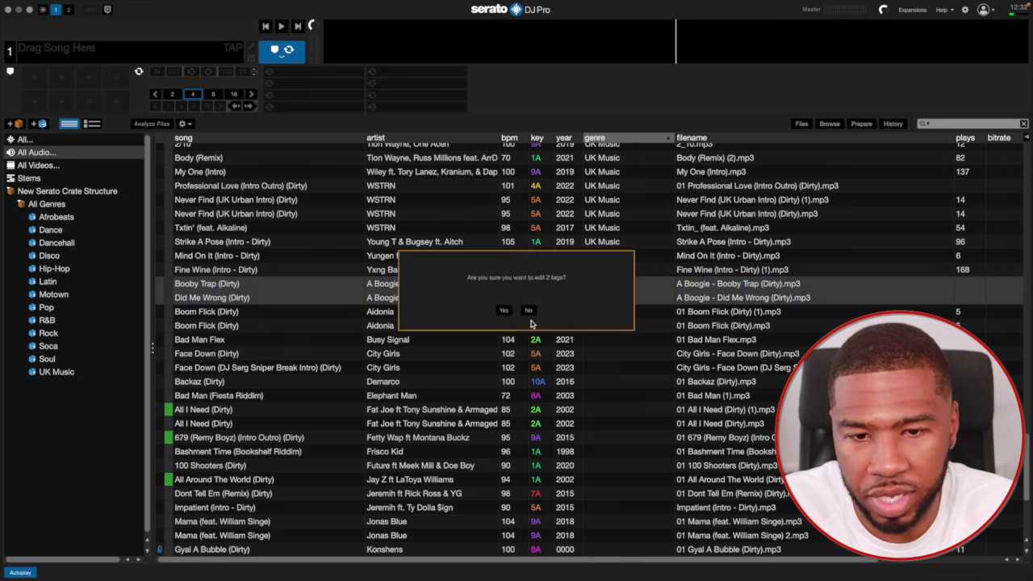
{"action": "left_click", "coordinate": [511, 317]}
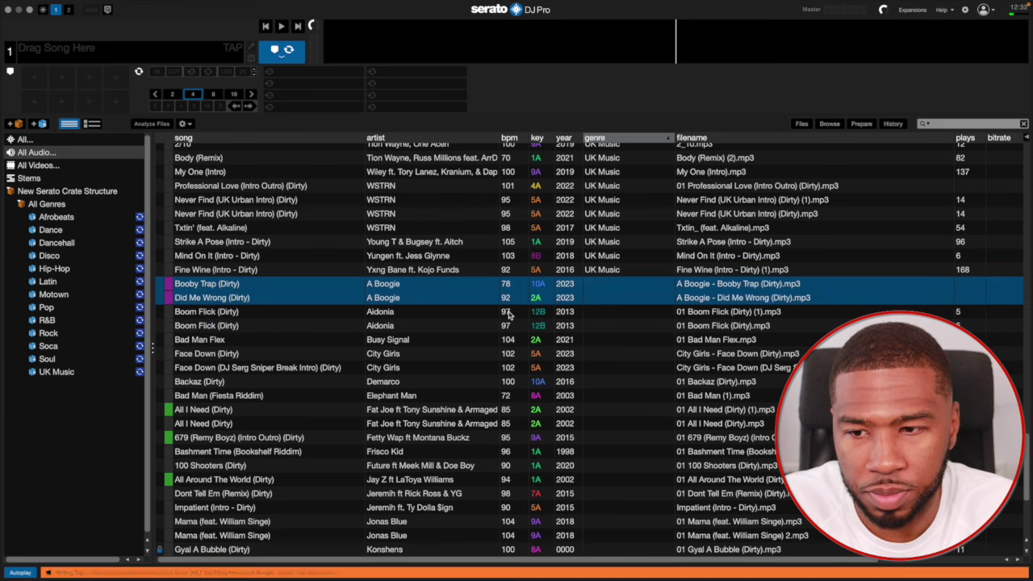
Set the genre of both A Boogie tracks to Hip-Hop and check them in the Hip-Hop smart crate.
{"action": "left_click", "coordinate": [595, 285]}
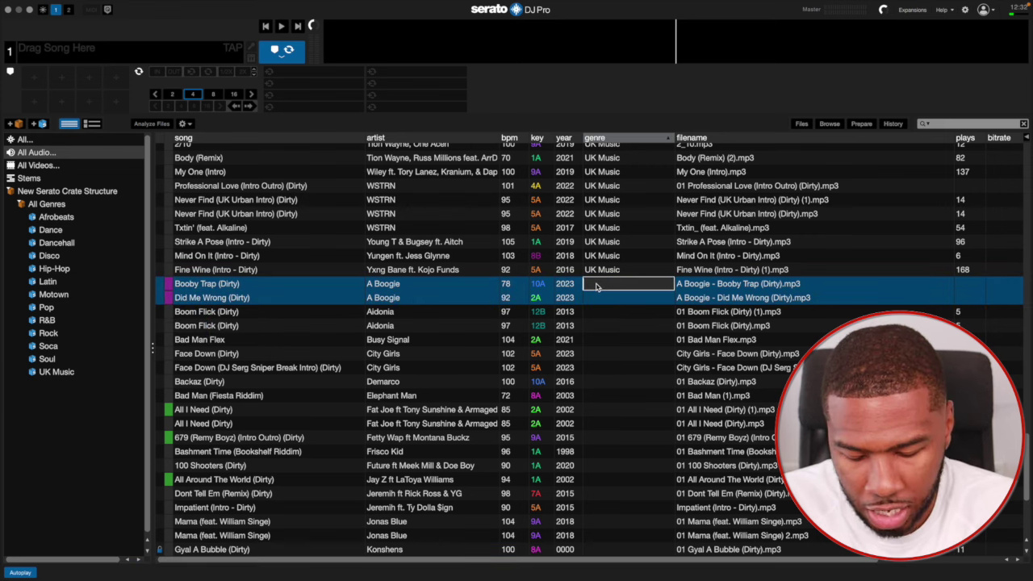
{"action": "type", "text": "Hip"}
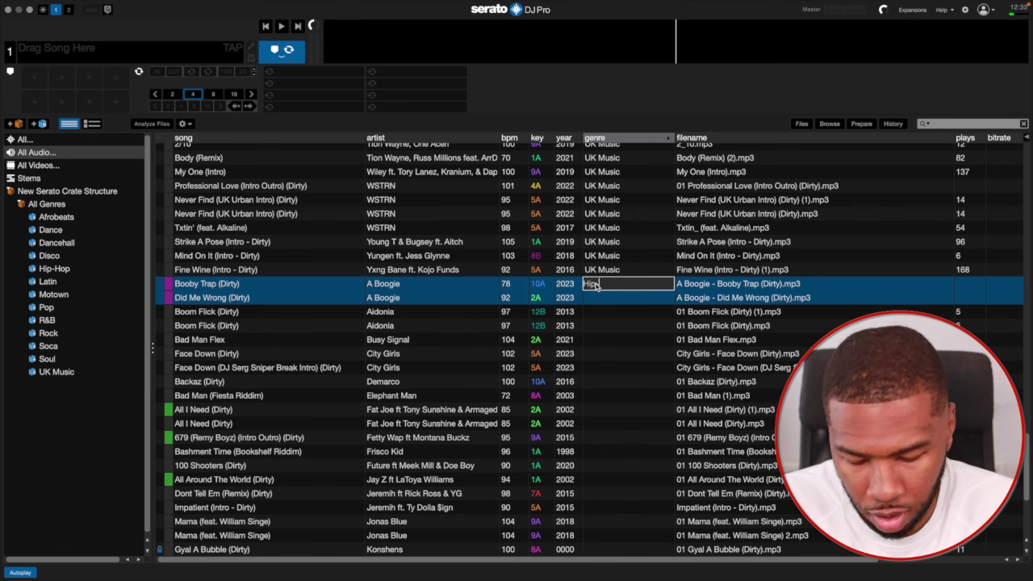
{"action": "type", "text": "-Hop"}
{"action": "key", "text": "Return"}
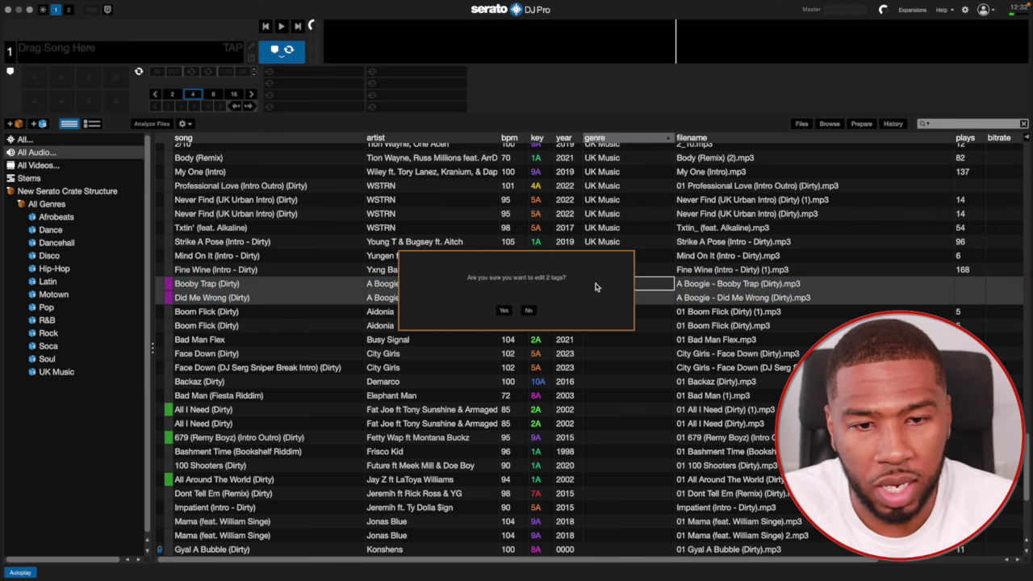
{"action": "key", "text": "Return"}
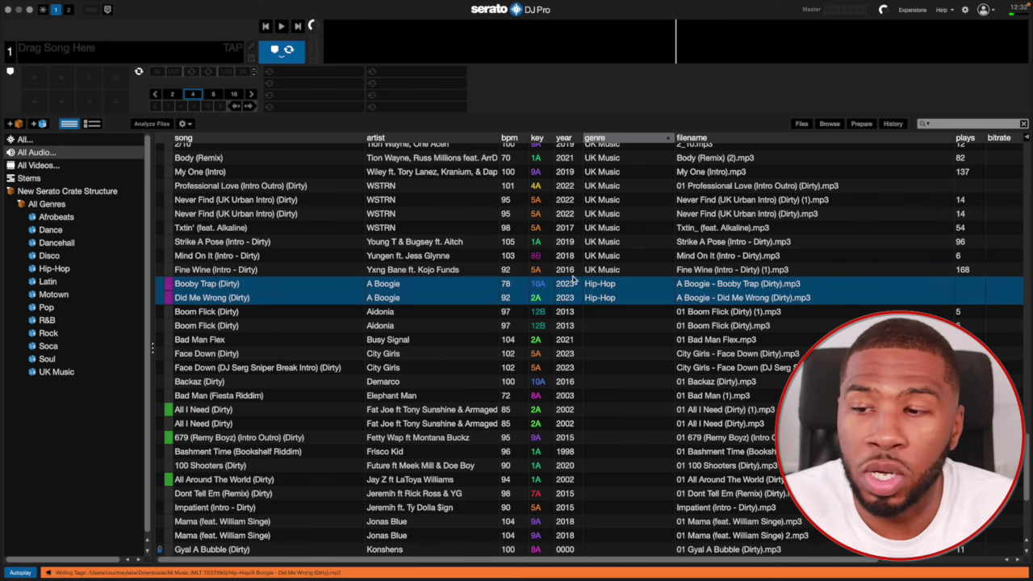
{"action": "left_click", "coordinate": [59, 274]}
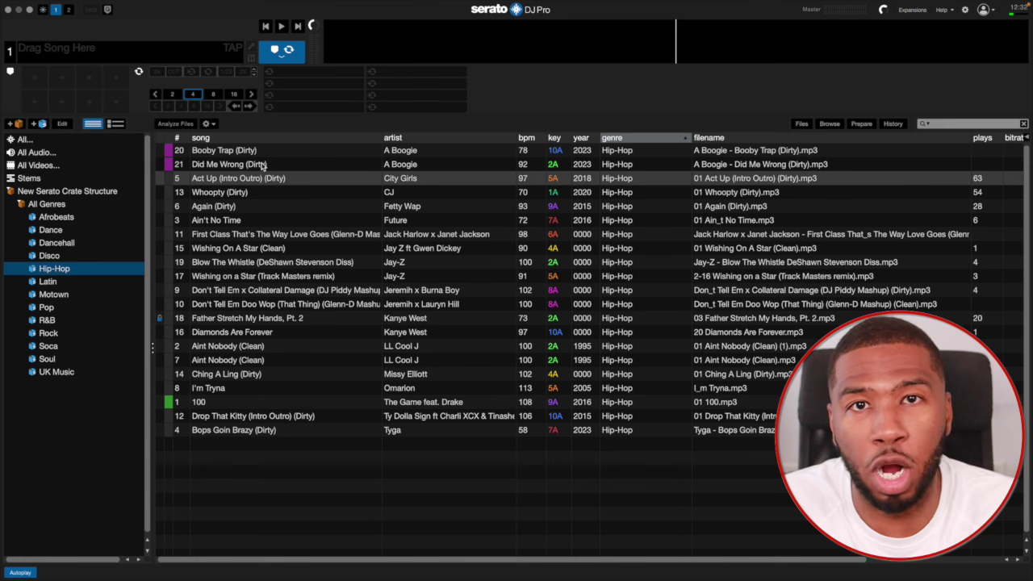
In All Audio, set the genre of both Boom Flick (Dirty) tracks by Aidonia to Dancehall.
{"action": "left_click", "coordinate": [36, 152]}
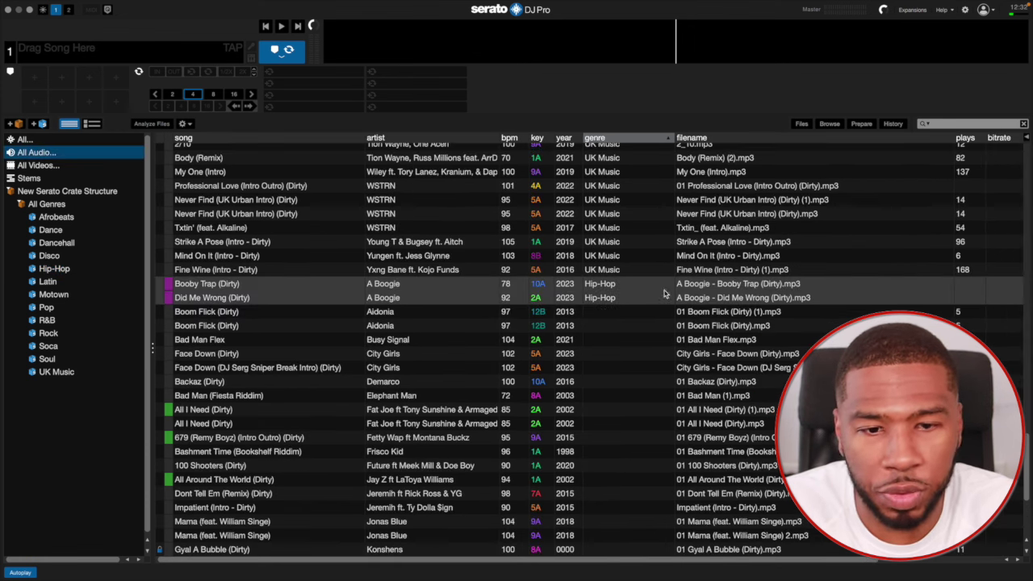
{"action": "scroll", "coordinate": [605, 290], "scroll_direction": "down", "scroll_amount": 2}
{"action": "left_click", "coordinate": [606, 290]}
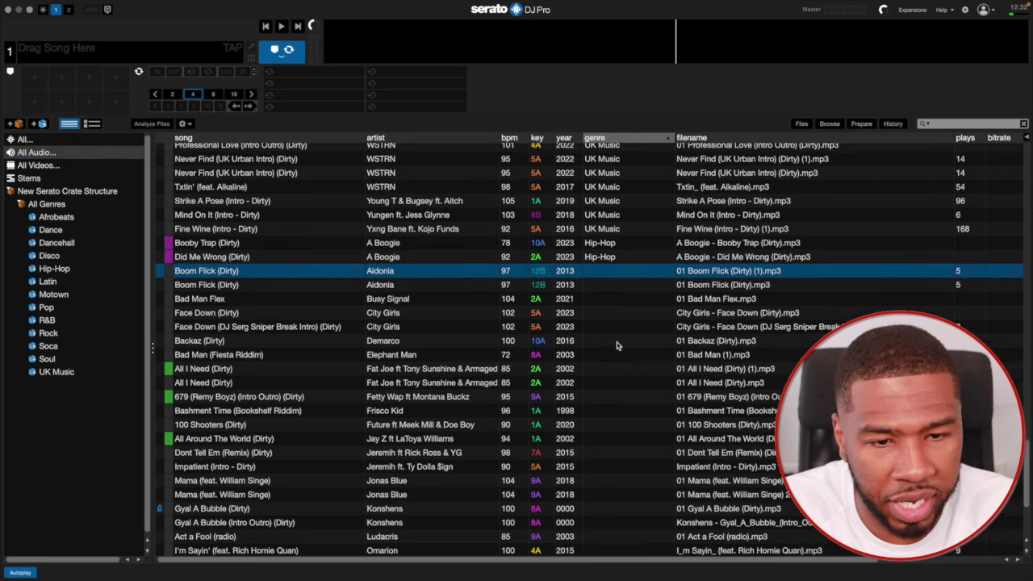
{"action": "scroll", "coordinate": [616, 342], "scroll_direction": "down", "scroll_amount": 2}
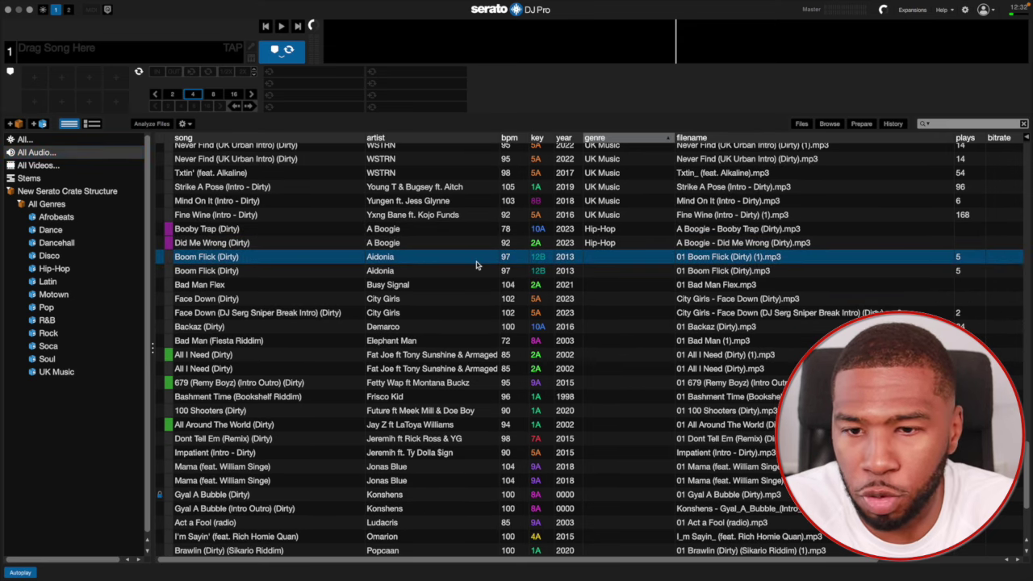
{"action": "left_click", "coordinate": [600, 273], "text": "shift"}
{"action": "left_click", "coordinate": [598, 258]}
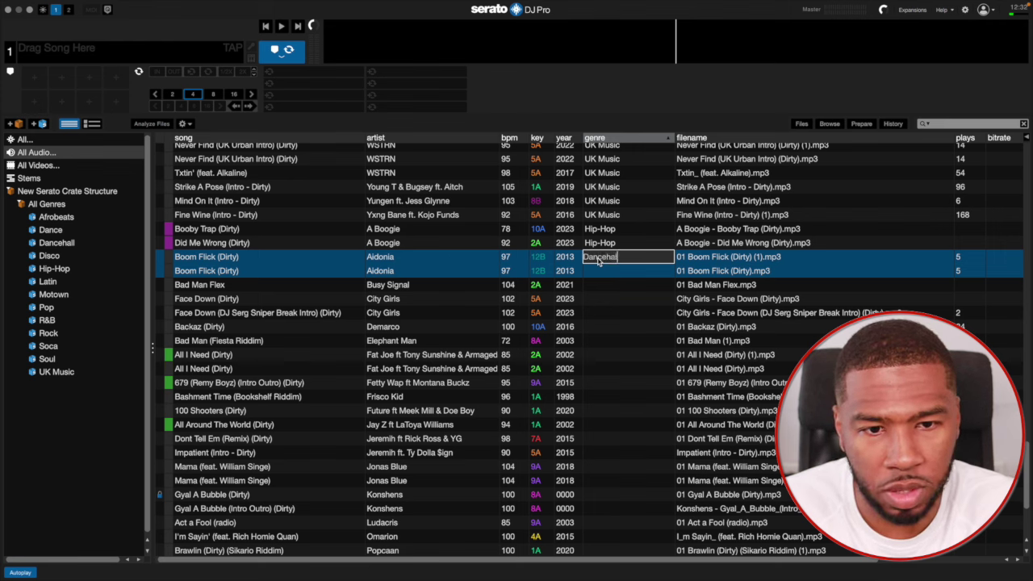
{"action": "key", "text": "Return"}
Set the genre of Bad Man Flex by Busy Signal to Dancehall.
{"action": "left_click", "coordinate": [600, 282]}
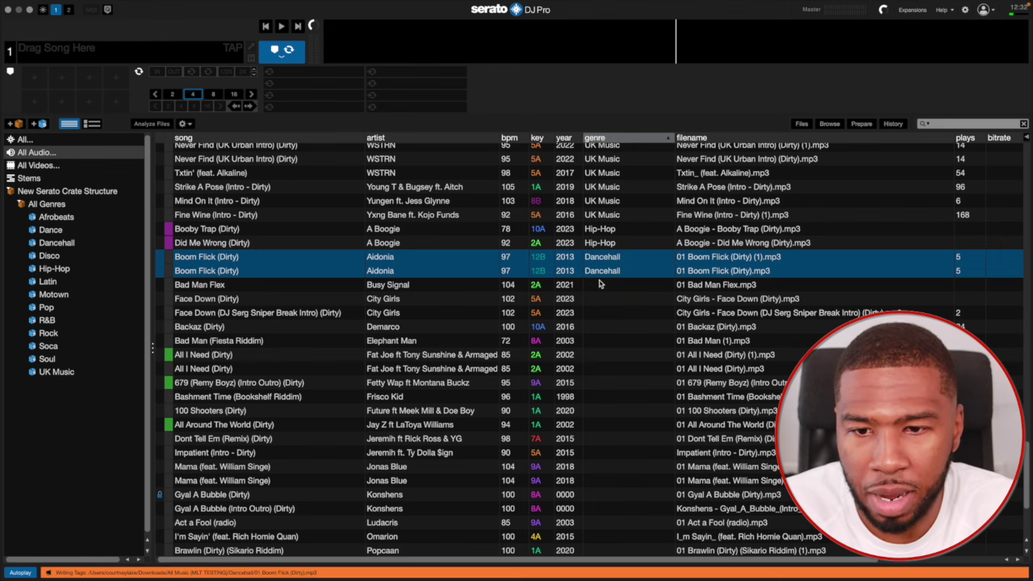
{"action": "left_click", "coordinate": [601, 284]}
{"action": "left_click", "coordinate": [608, 284]}
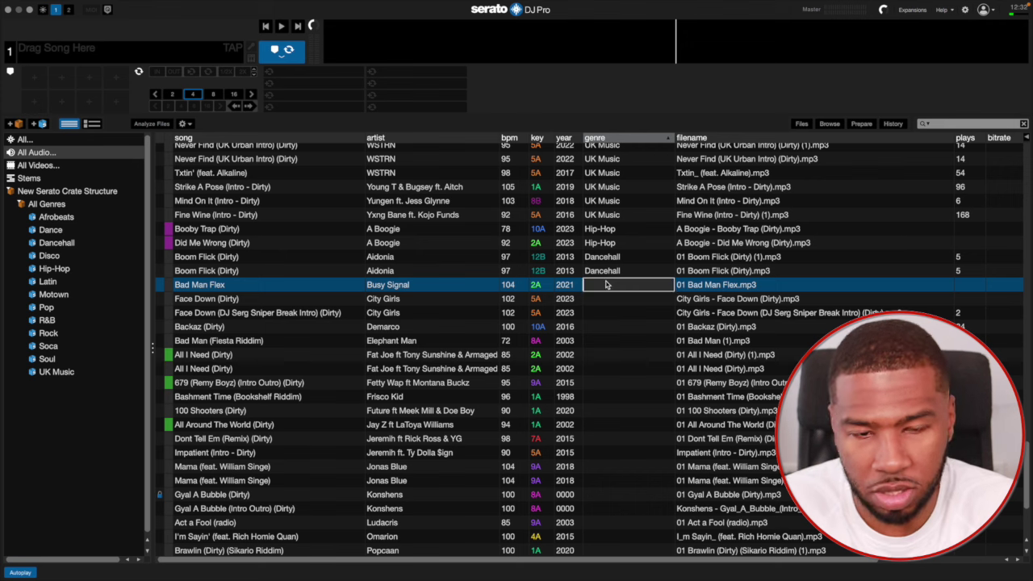
{"action": "type", "text": "Dancehall"}
{"action": "key", "text": "Return"}
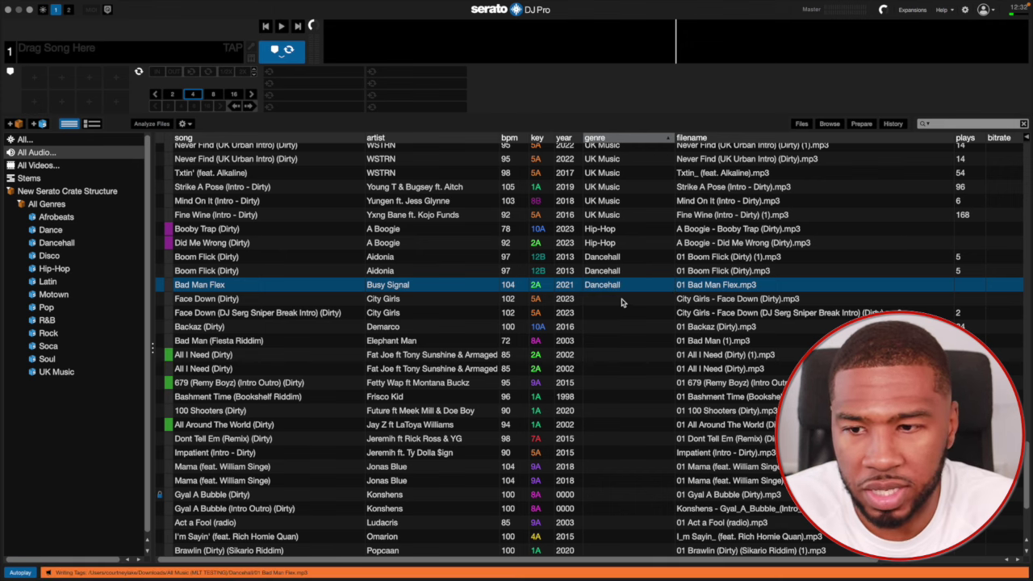
Set the genre of both Face Down tracks by City Girls to Hip-Hop in one edit.
{"action": "left_click", "coordinate": [623, 303]}
{"action": "left_click", "coordinate": [617, 314], "text": "shift"}
{"action": "left_click", "coordinate": [609, 300]}
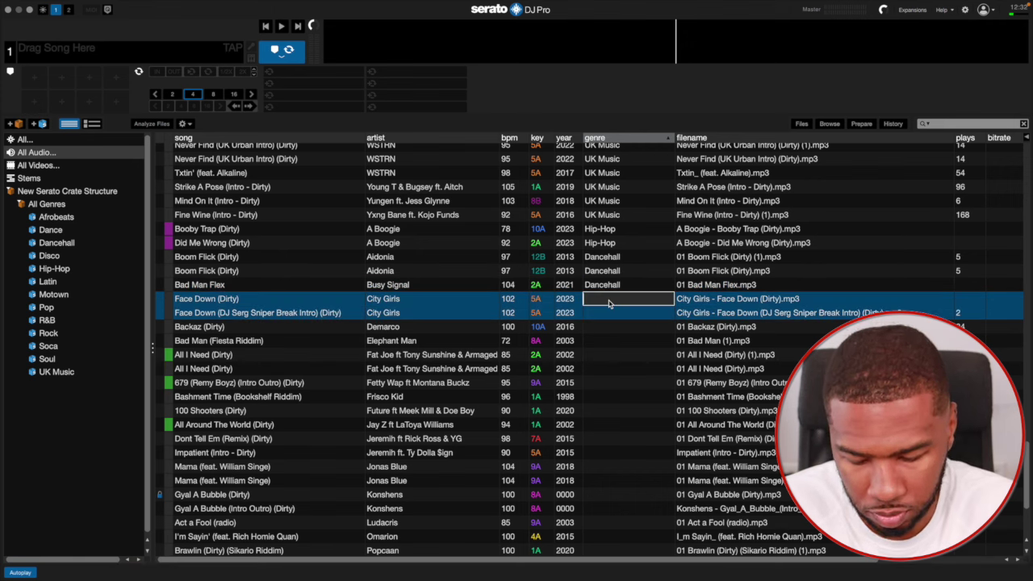
{"action": "type", "text": "Hip-Hop"}
{"action": "key", "text": "Return"}
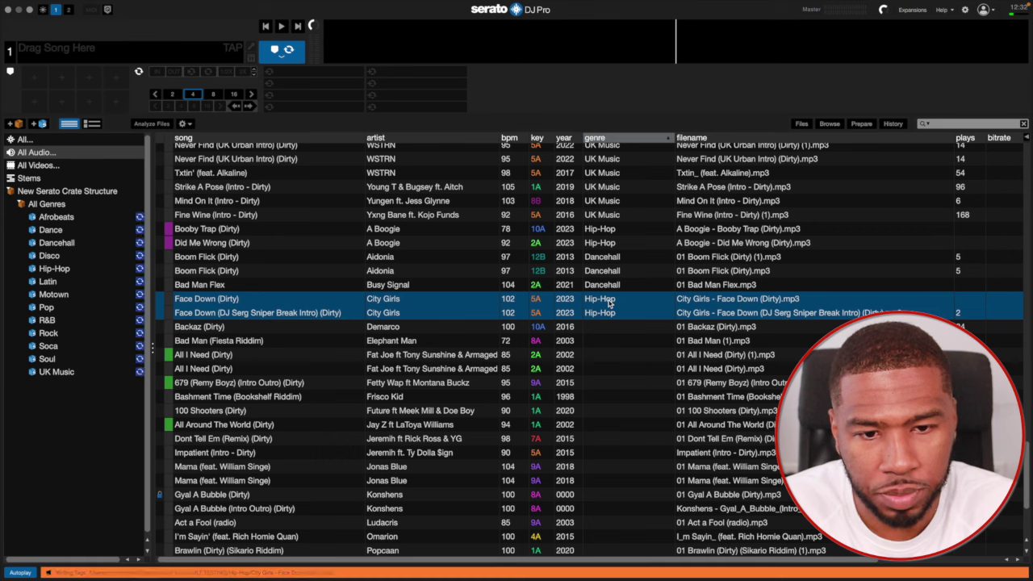
Set the genre of Backaz (Dirty) by Demarco and Bad Man (Fiesta Riddim) by Elephant Man to Dancehall.
{"action": "scroll", "coordinate": [609, 304], "scroll_direction": "down", "scroll_amount": 1}
{"action": "double_click", "coordinate": [610, 306]}
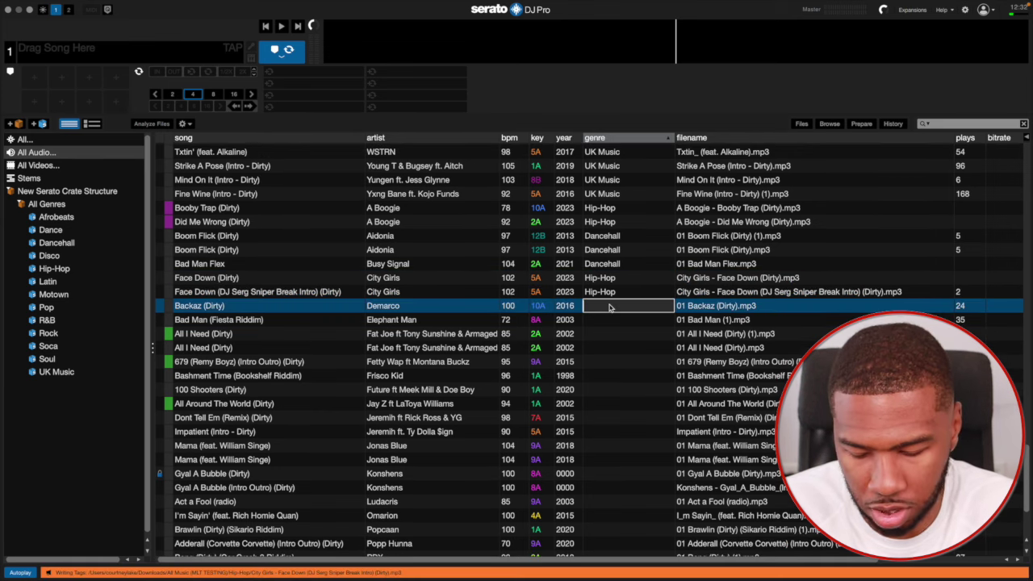
{"action": "type", "text": "Dance"}
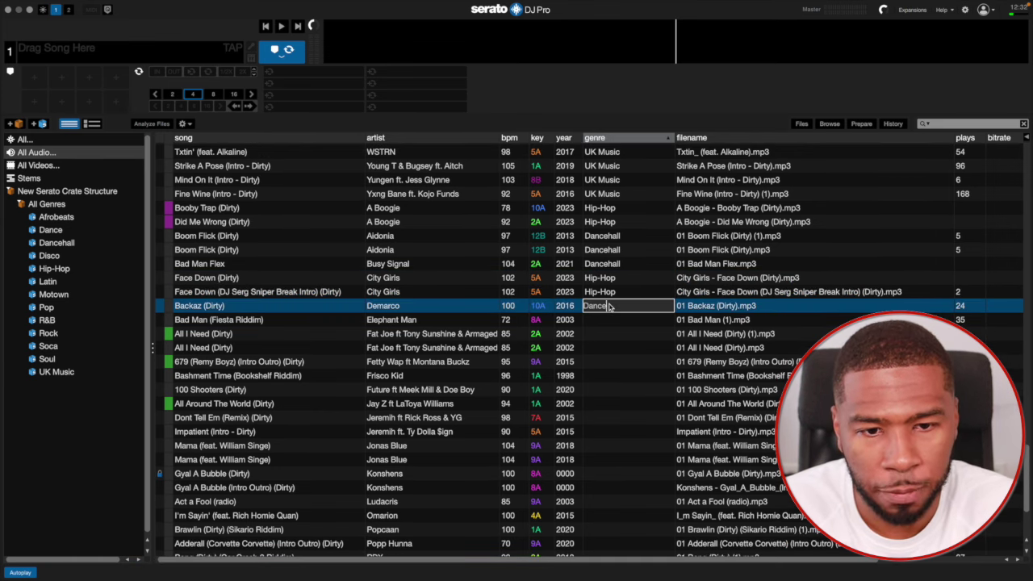
{"action": "type", "text": "hall"}
{"action": "key", "text": "Return"}
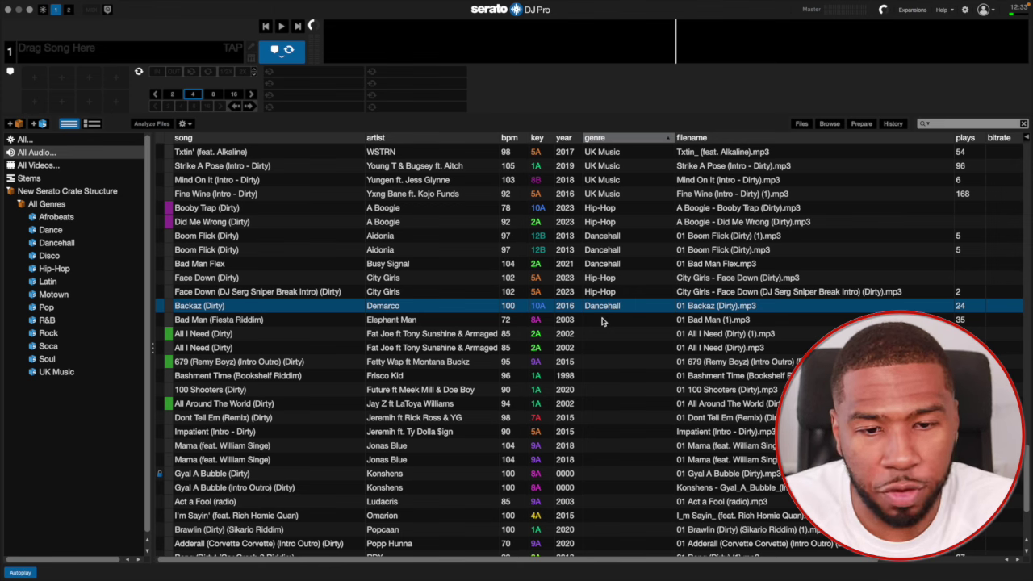
{"action": "double_click", "coordinate": [601, 321]}
{"action": "type", "text": "Dancehall"}
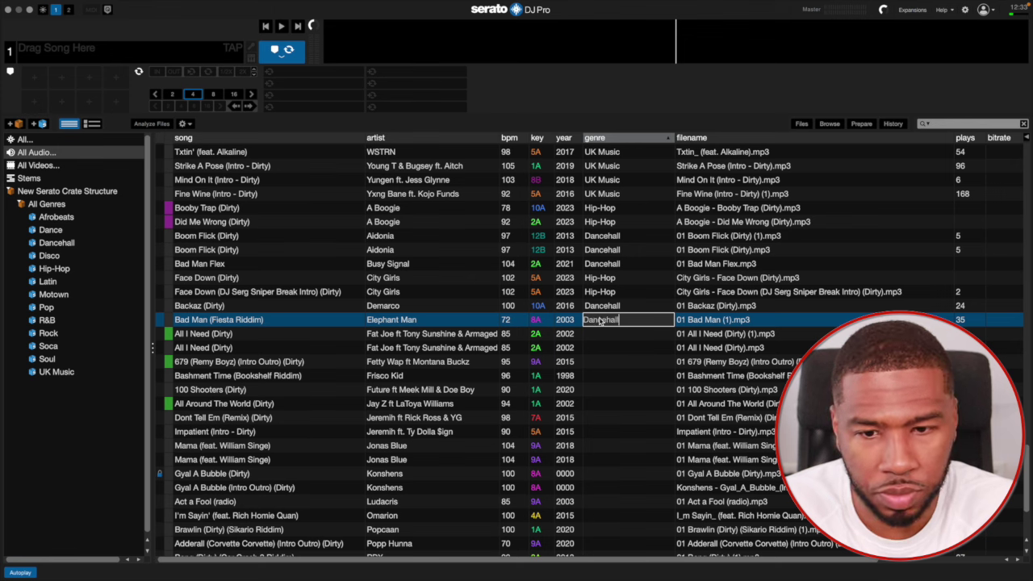
{"action": "key", "text": "Return"}
Set the genre of both All I Need (Dirty) tracks and 679 (Remy Boyz) to Hip-Hop in one edit.
{"action": "left_click", "coordinate": [604, 335]}
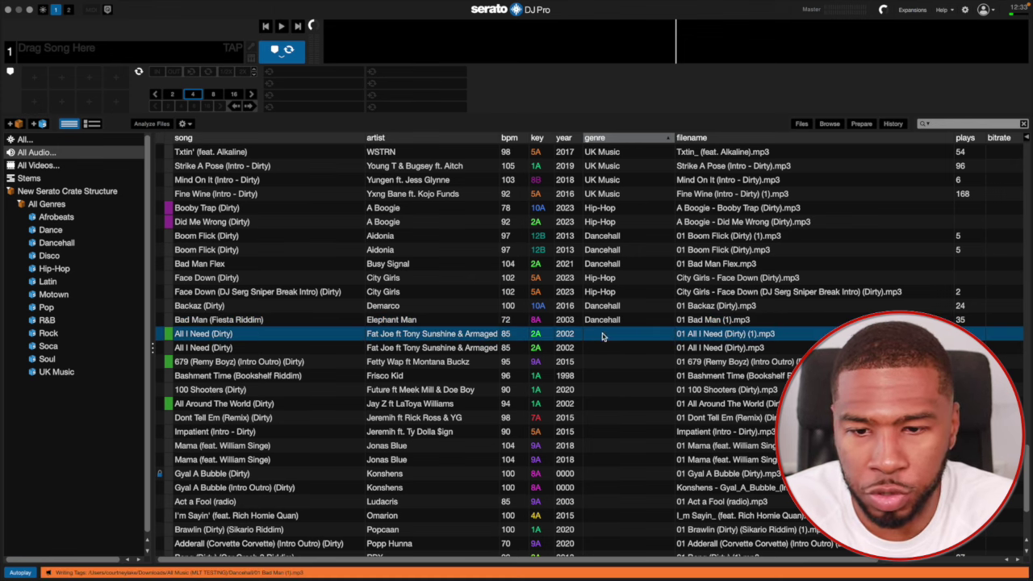
{"action": "left_click", "coordinate": [605, 349], "text": "shift"}
{"action": "left_click", "coordinate": [604, 366], "text": "shift"}
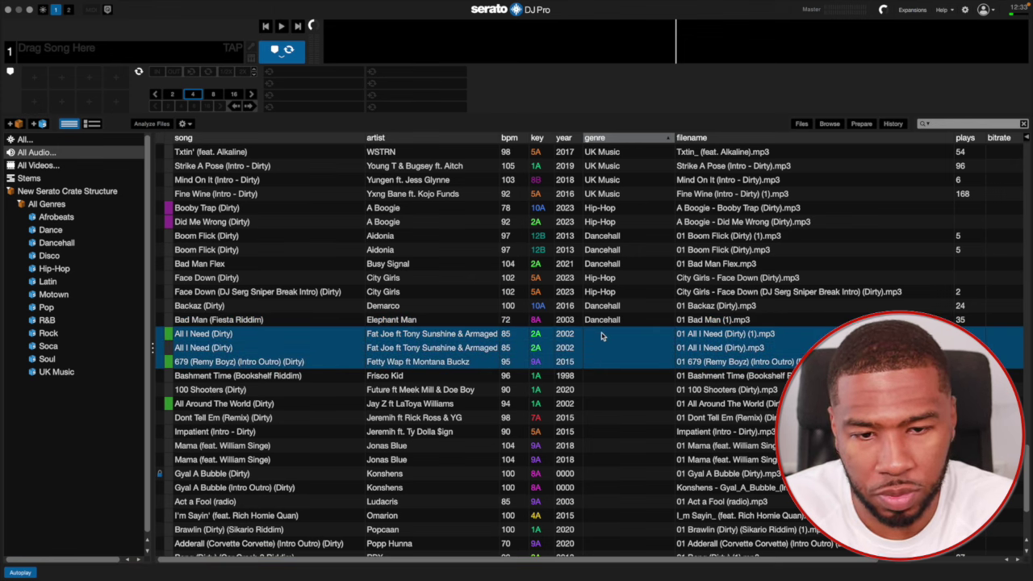
{"action": "double_click", "coordinate": [601, 336]}
{"action": "type", "text": "Hip-"}
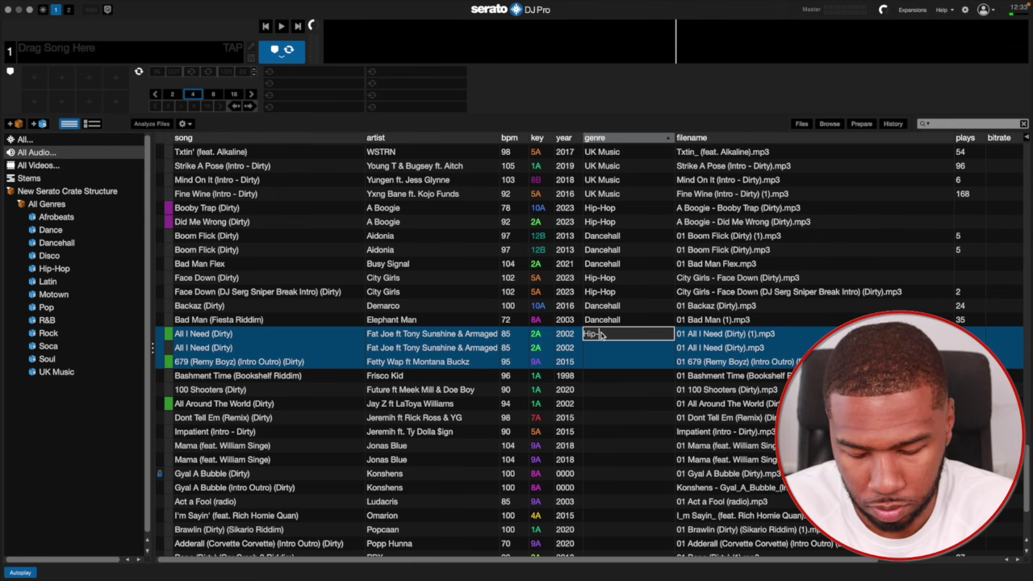
{"action": "type", "text": "Hop"}
{"action": "key", "text": "Return"}
Set the genre of Bashment Time (Bookshelf Riddim) by Frisco Kid to Dancehall.
{"action": "scroll", "coordinate": [601, 336], "scroll_direction": "down", "scroll_amount": 2}
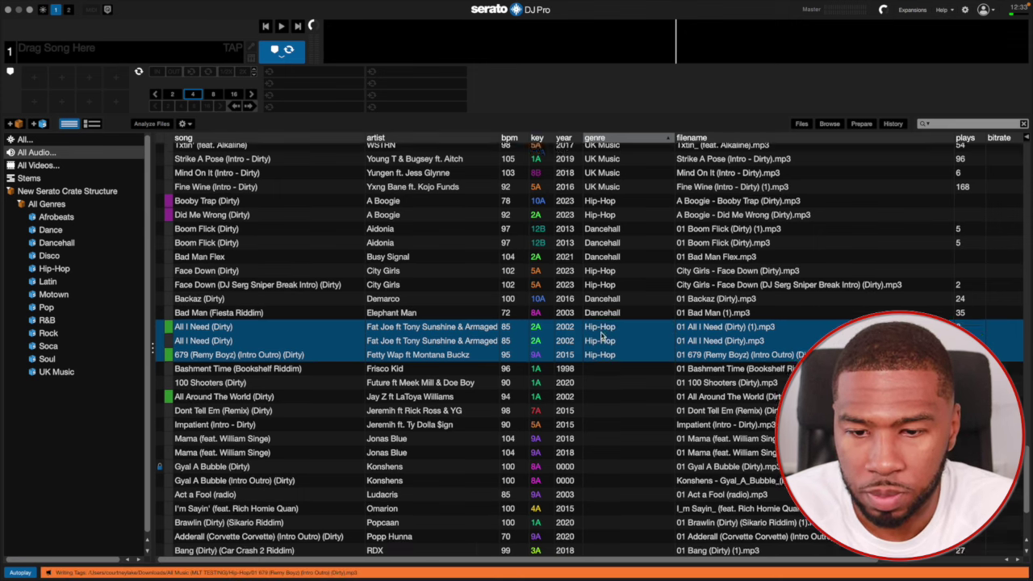
{"action": "left_click", "coordinate": [411, 318]}
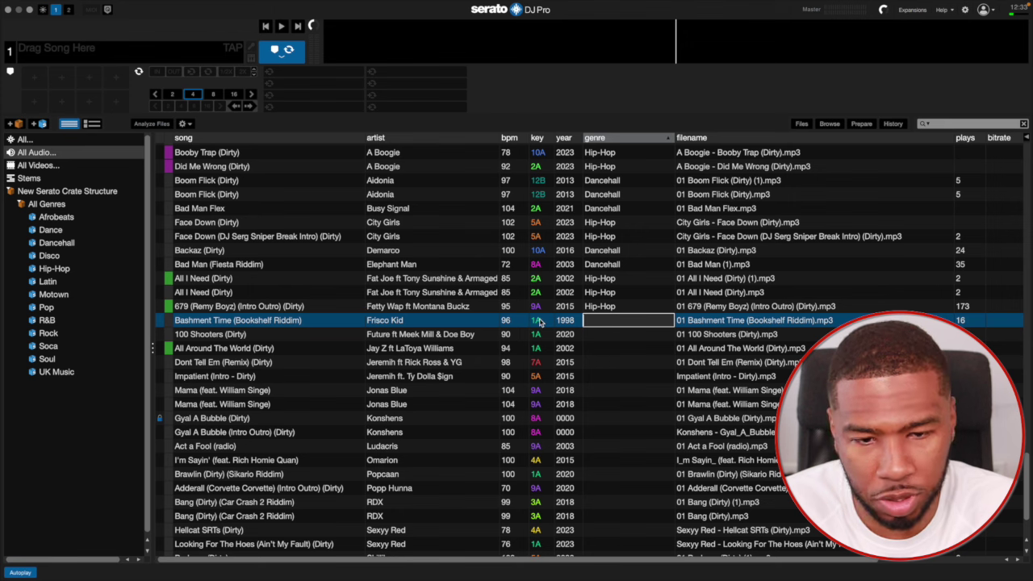
{"action": "type", "text": "Dancehall"}
{"action": "key", "text": "Return"}
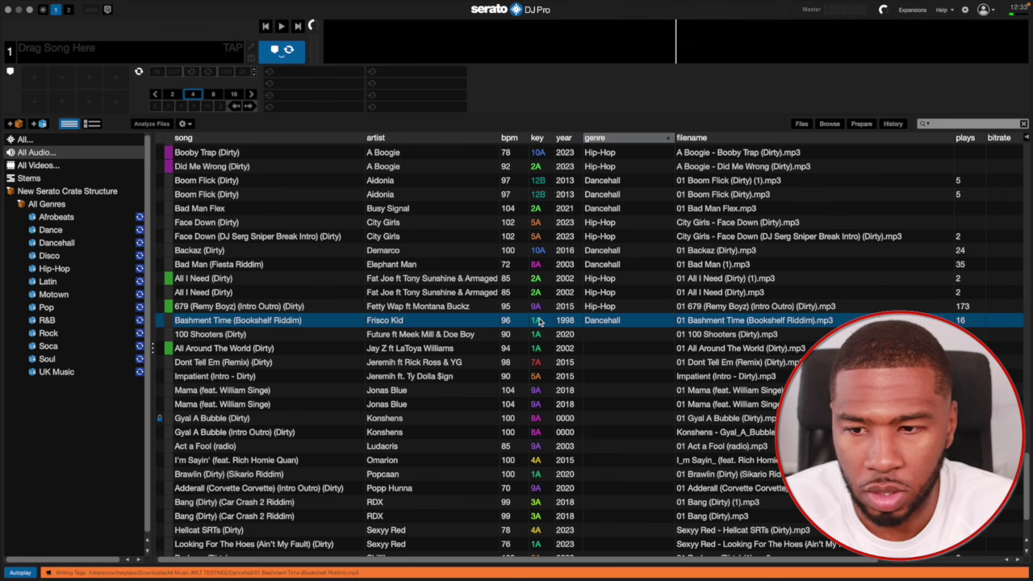
Set the genre of 100 Shooters (Dirty) and All Around The World (Dirty) to Hip-Hop in one edit.
{"action": "left_click", "coordinate": [597, 338]}
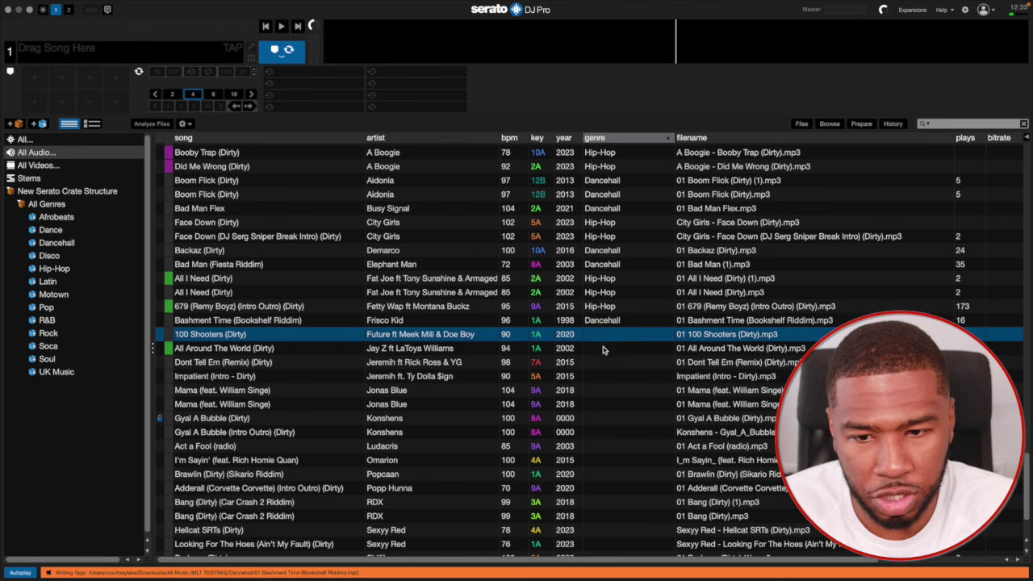
{"action": "left_click", "coordinate": [603, 349], "text": "shift"}
{"action": "left_click", "coordinate": [598, 338]}
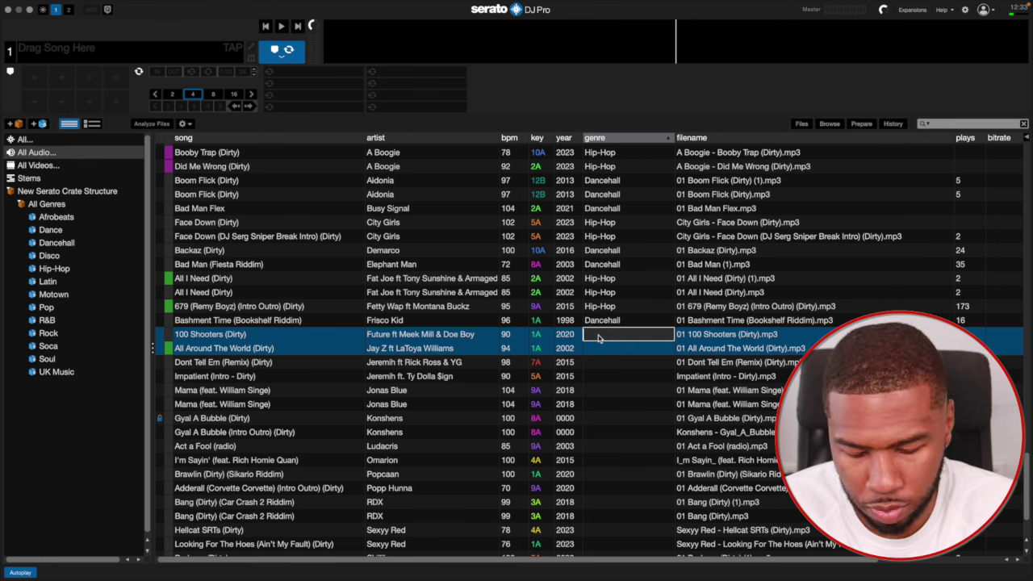
{"action": "type", "text": "Hip-Hop"}
{"action": "key", "text": "Return"}
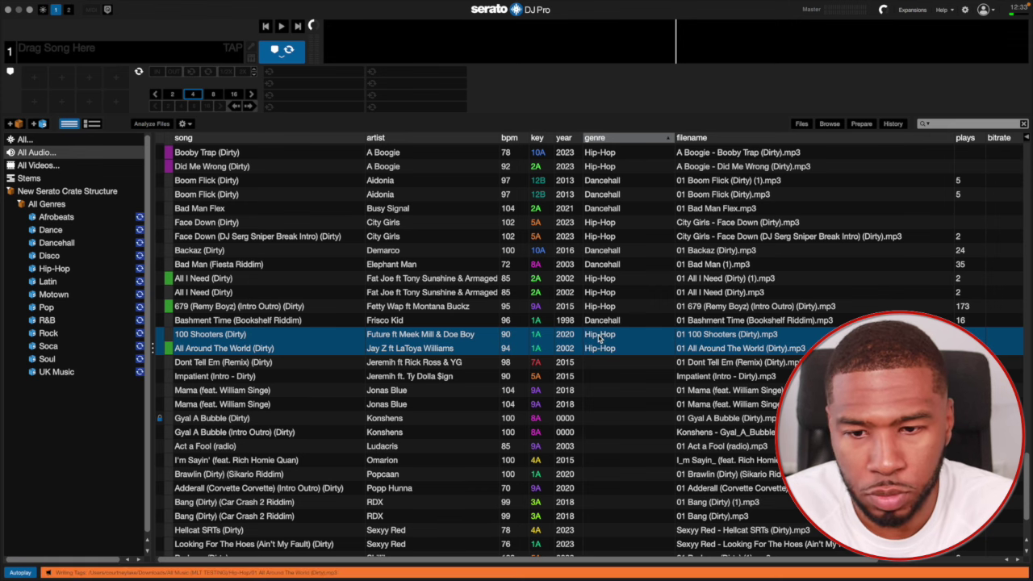
Set the genre of Dont Tell Em (Remix) (Dirty) and Impatient (Intro - Dirty) to R&B in one edit.
{"action": "left_click", "coordinate": [603, 362]}
{"action": "left_click", "coordinate": [606, 377], "text": "shift"}
{"action": "left_click", "coordinate": [598, 363]}
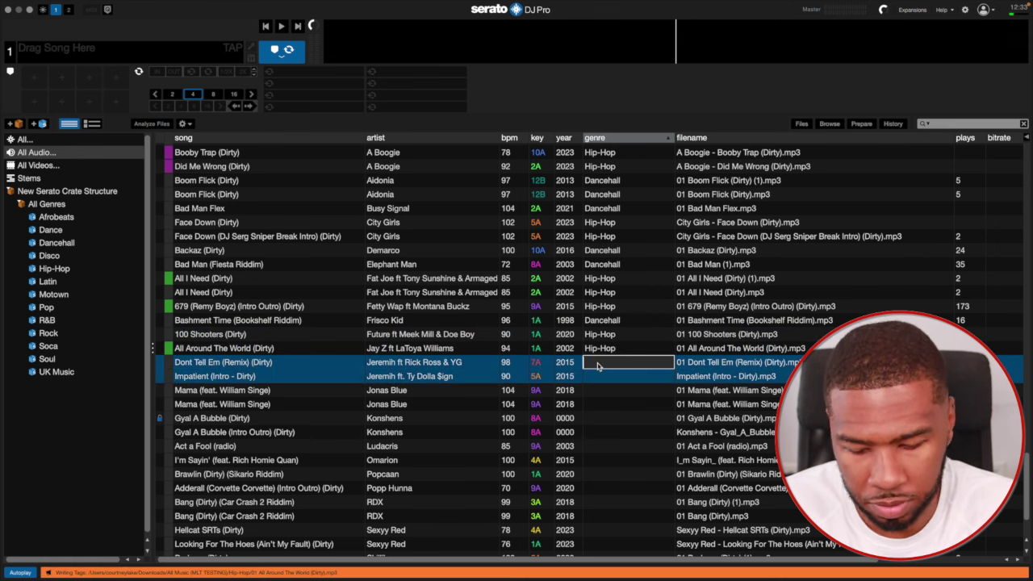
{"action": "type", "text": "R&B"}
{"action": "key", "text": "Return"}
Set the genre of both Mama (feat. William Singe) tracks by Jonas Blue to R&B in one edit.
{"action": "scroll", "coordinate": [598, 364], "scroll_direction": "down", "scroll_amount": 1}
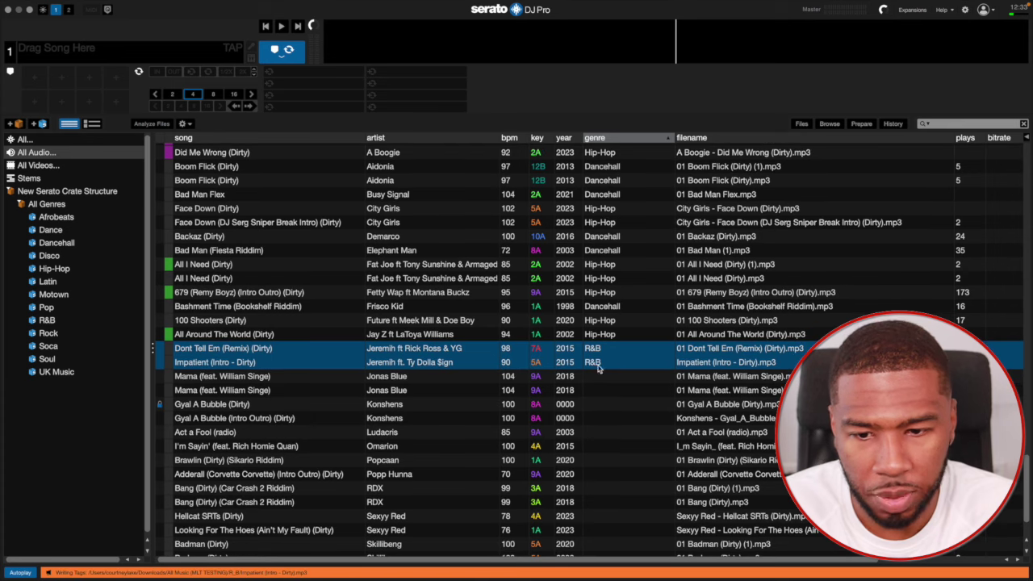
{"action": "left_click", "coordinate": [593, 379]}
{"action": "left_click", "coordinate": [593, 384], "text": "shift"}
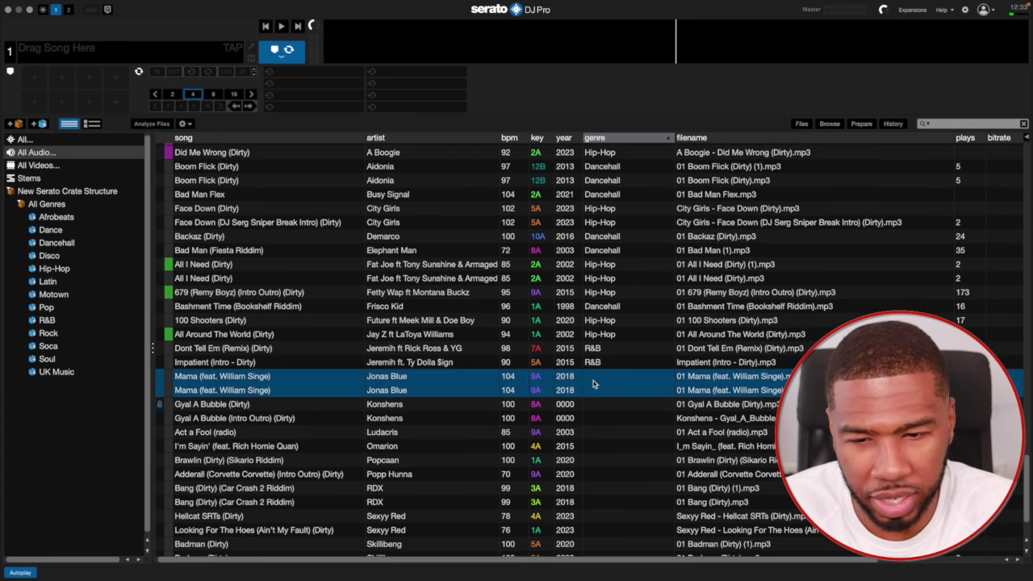
{"action": "left_click", "coordinate": [593, 379]}
{"action": "type", "text": "R&B"}
{"action": "key", "text": "Return"}
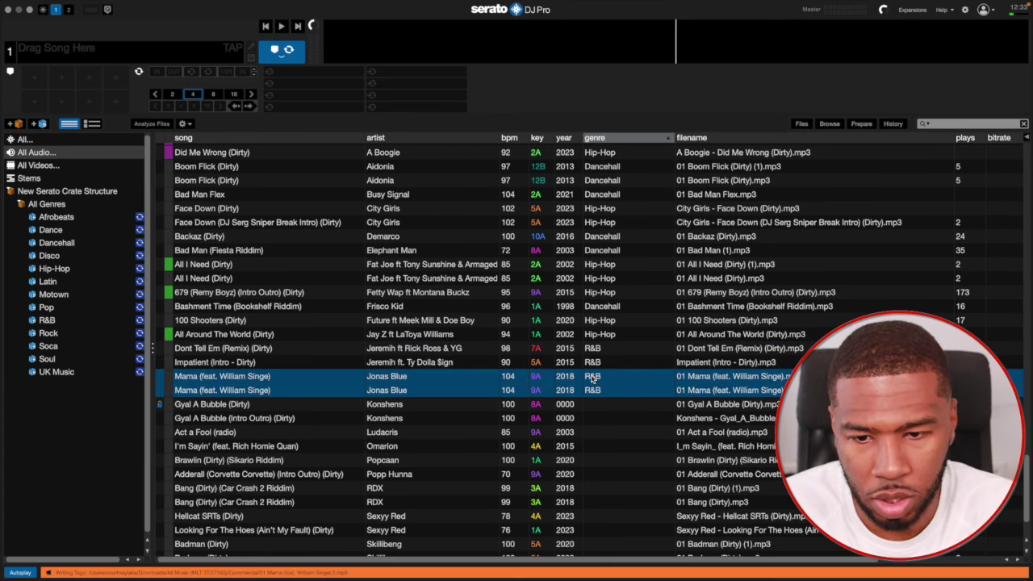
Set the genre of both Gyal A Bubble tracks by Konshens to Dancehall in one edit.
{"action": "left_click", "coordinate": [611, 404]}
{"action": "left_click", "coordinate": [603, 418], "text": "shift"}
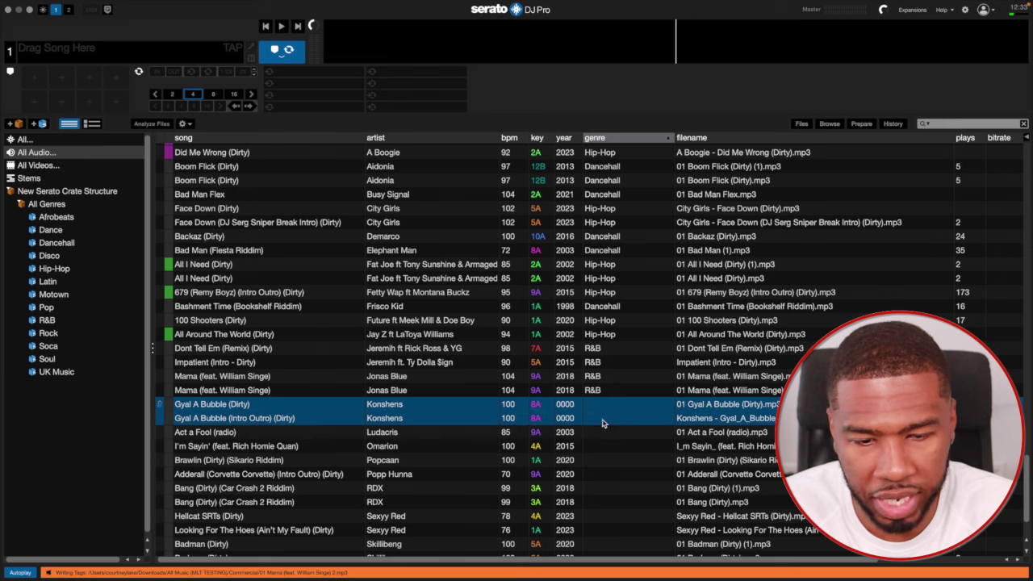
{"action": "left_click", "coordinate": [598, 407]}
{"action": "type", "text": "Da"}
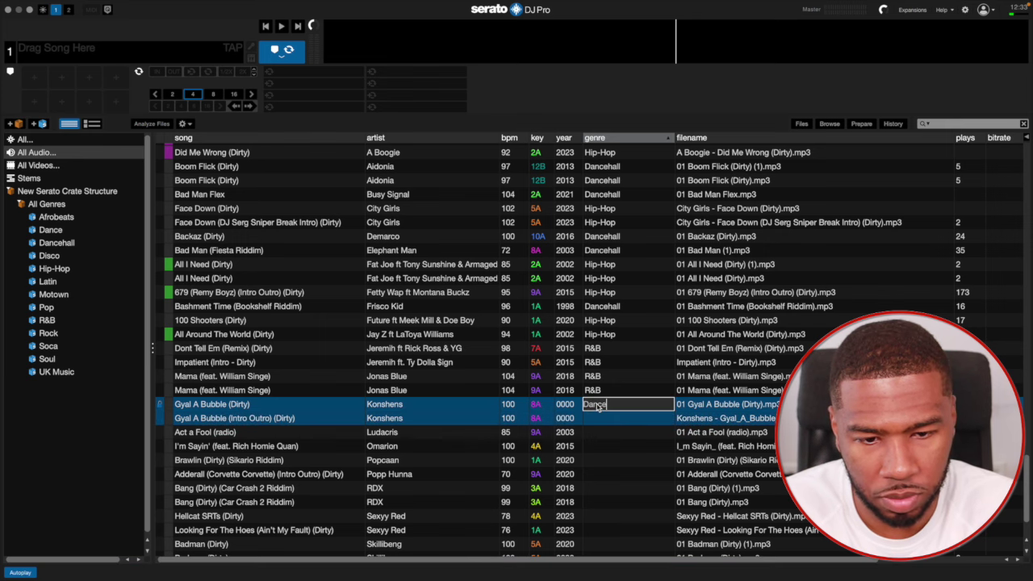
{"action": "type", "text": "ncehall"}
{"action": "key", "text": "Return"}
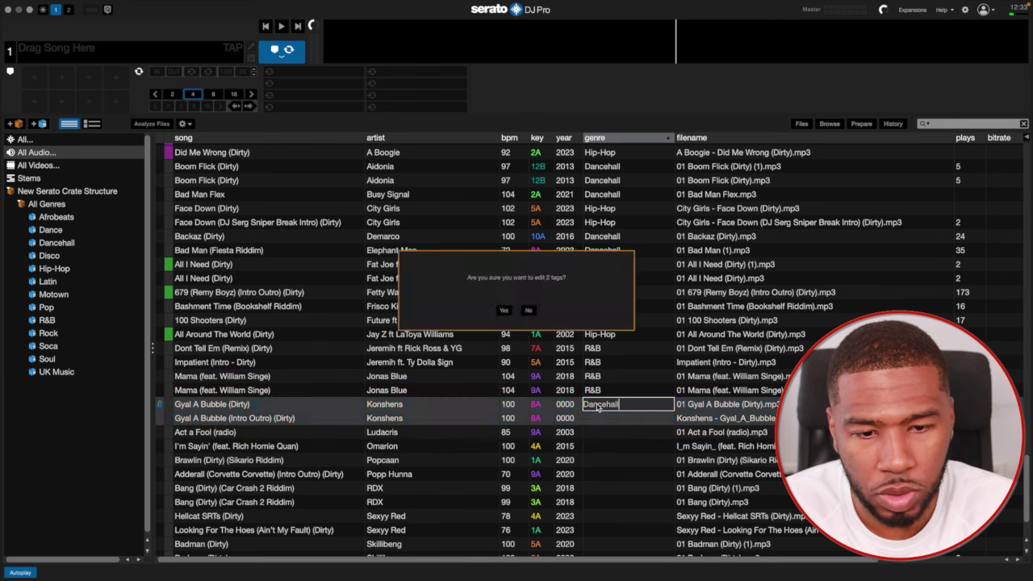
{"action": "key", "text": "Return"}
Set the genre of Act a Fool (radio) by Ludacris to Hip-Hop.
{"action": "scroll", "coordinate": [595, 387], "scroll_direction": "down", "scroll_amount": 3}
{"action": "left_click", "coordinate": [604, 370]}
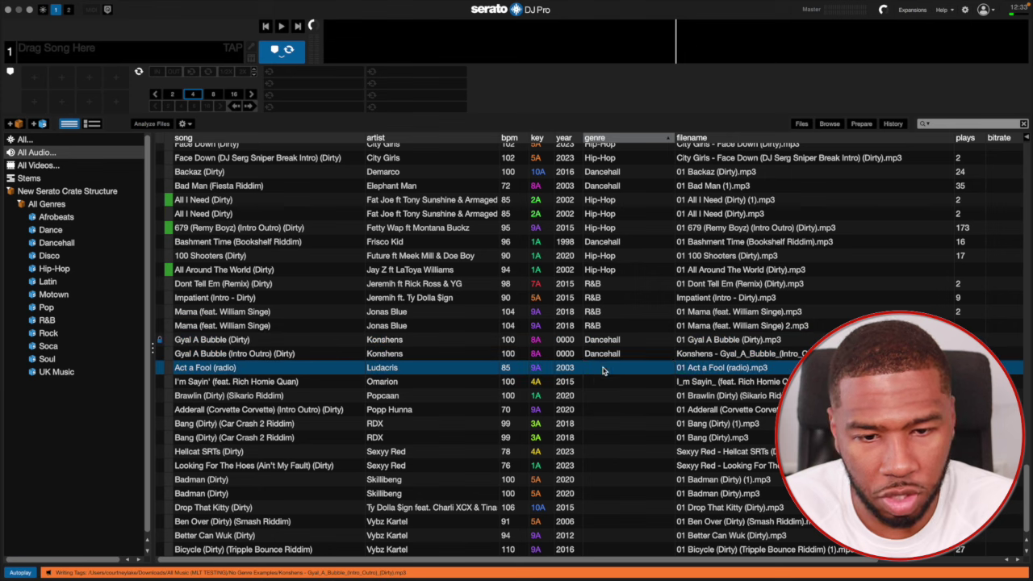
{"action": "left_click", "coordinate": [603, 370]}
{"action": "type", "text": "Hip-H"}
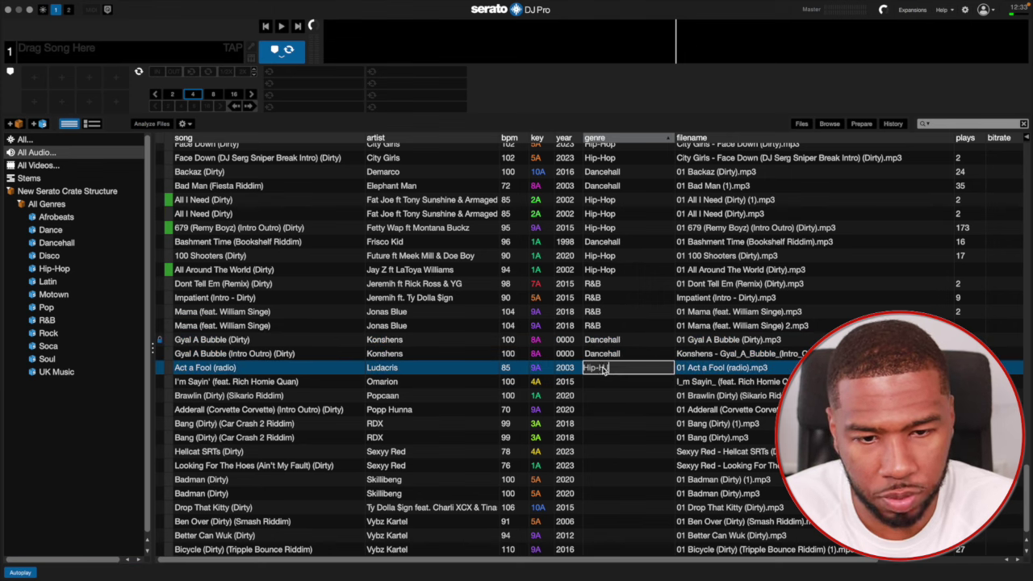
{"action": "type", "text": "op"}
{"action": "key", "text": "Return"}
Set the genre of I'm Sayin' (feat. Rich Homie Quan) by Omarion to R&B.
{"action": "left_click", "coordinate": [606, 383]}
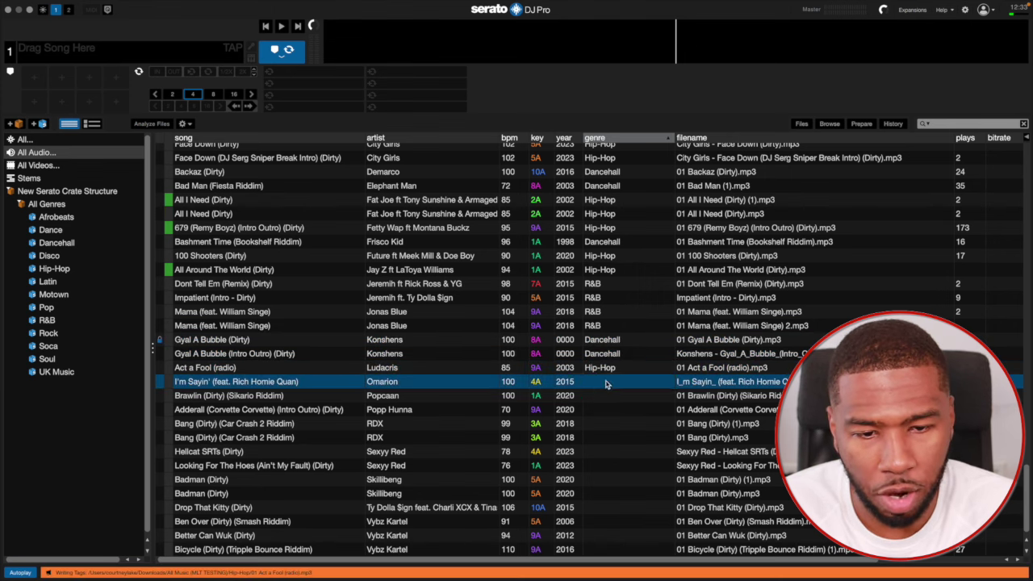
{"action": "left_click", "coordinate": [606, 383]}
{"action": "type", "text": "R&B"}
{"action": "key", "text": "Return"}
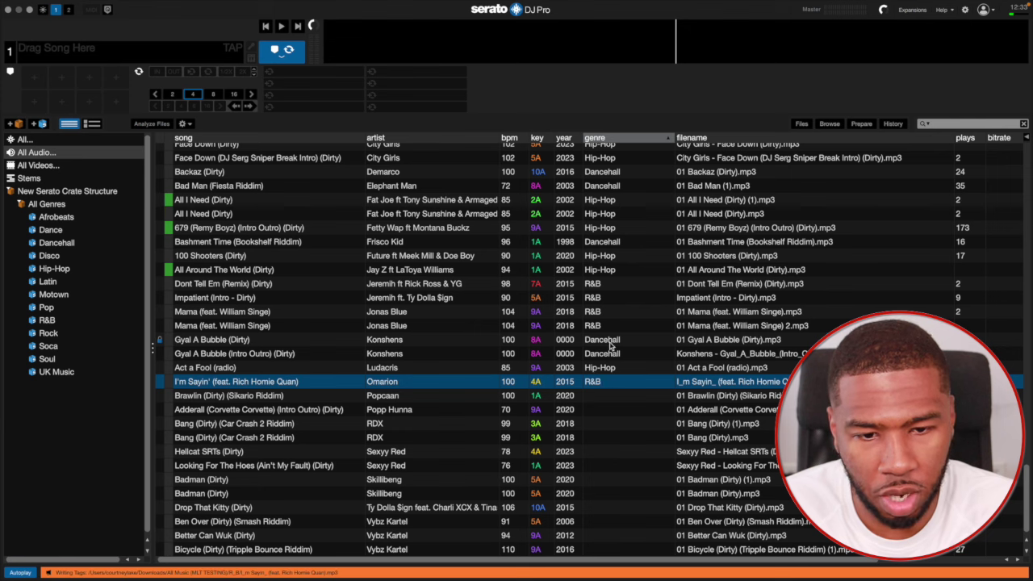
Set the genre of Brawlin (Dirty) (Sikario Riddim) by Popcaan to Dancehall, reusing the genre of Gyal A Bubble (Dirty).
{"action": "left_click", "coordinate": [611, 344]}
{"action": "left_click", "coordinate": [610, 345]}
{"action": "left_click", "coordinate": [597, 398]}
{"action": "left_click", "coordinate": [597, 399]}
{"action": "type", "text": "Dancehall"}
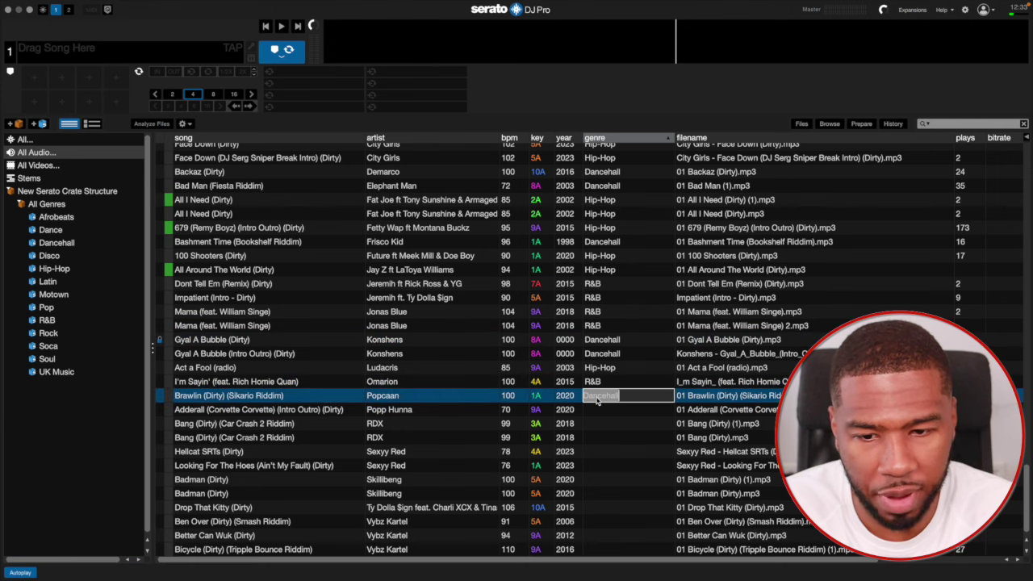
{"action": "key", "text": "Return"}
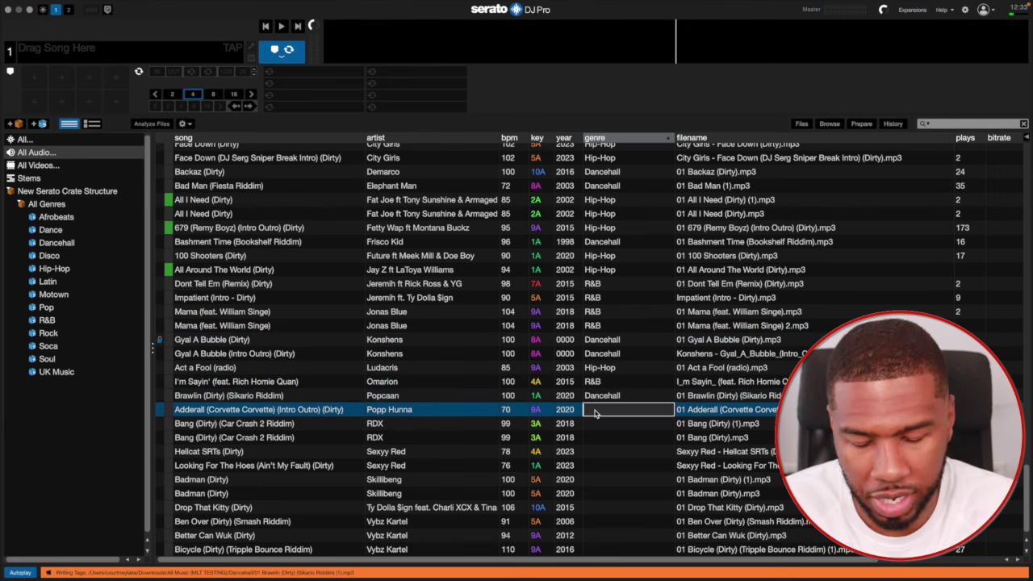
Set the genre of Adderall (Corvette Corvette) (Intro Outro) (Dirty) by Popp Hunna to Hip-Hop.
{"action": "left_click", "coordinate": [595, 412]}
{"action": "left_click", "coordinate": [596, 411]}
{"action": "type", "text": "Hip-Hop"}
{"action": "key", "text": "Return"}
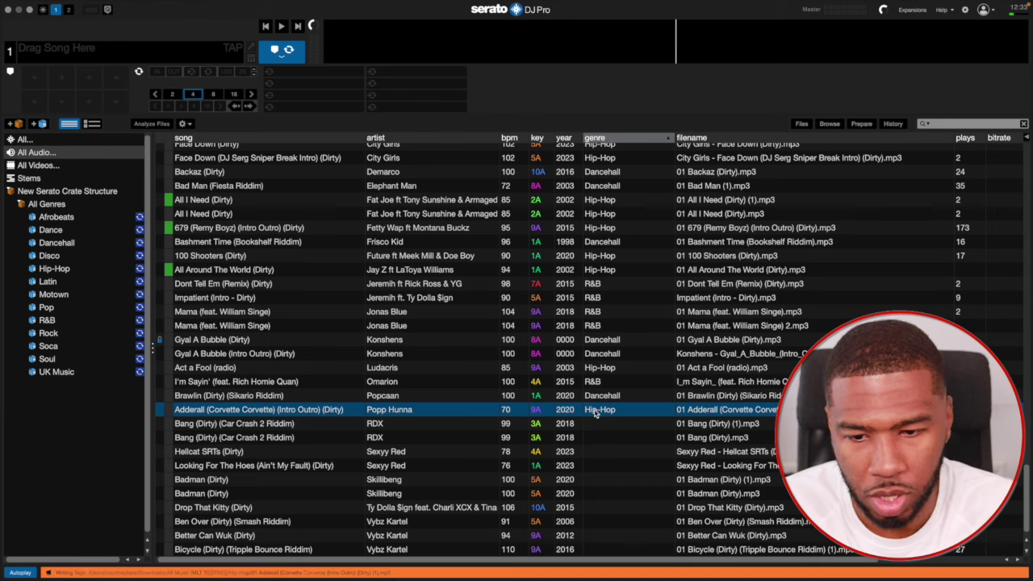
Set the genre of both Bang (Dirty) (Car Crash 2 Riddim) tracks by RDX to Dancehall in one edit.
{"action": "left_click_drag", "start_coordinate": [604, 427], "coordinate": [598, 436]}
{"action": "left_click", "coordinate": [597, 425]}
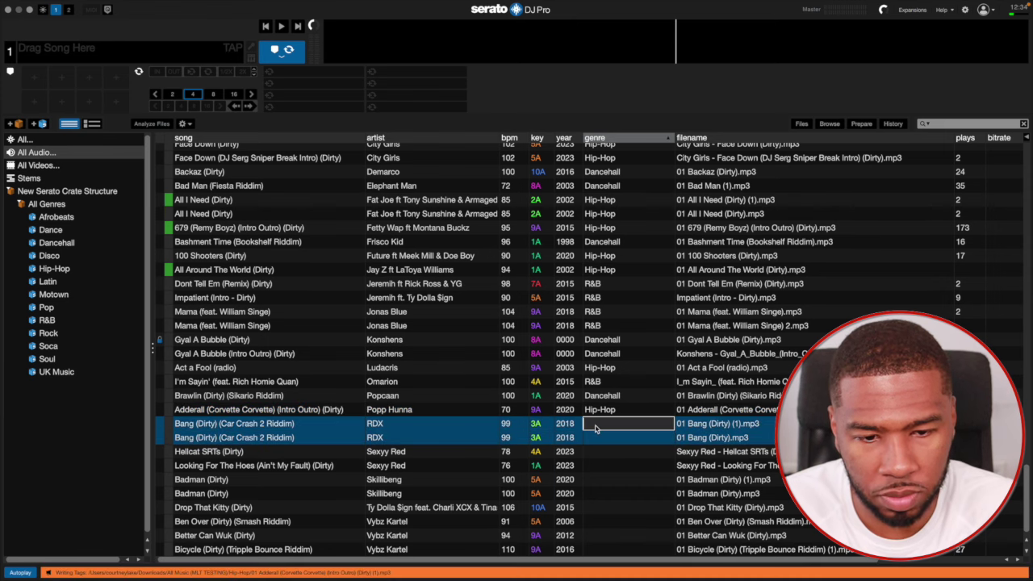
{"action": "type", "text": "Dancehall"}
{"action": "key", "text": "Return"}
Set the genre of Hellcat SRTs (Dirty) and Looking For The Hoes (Ain't My Fault) (Dirty) by Sexyy Red to Hip-Hop.
{"action": "left_click", "coordinate": [595, 453]}
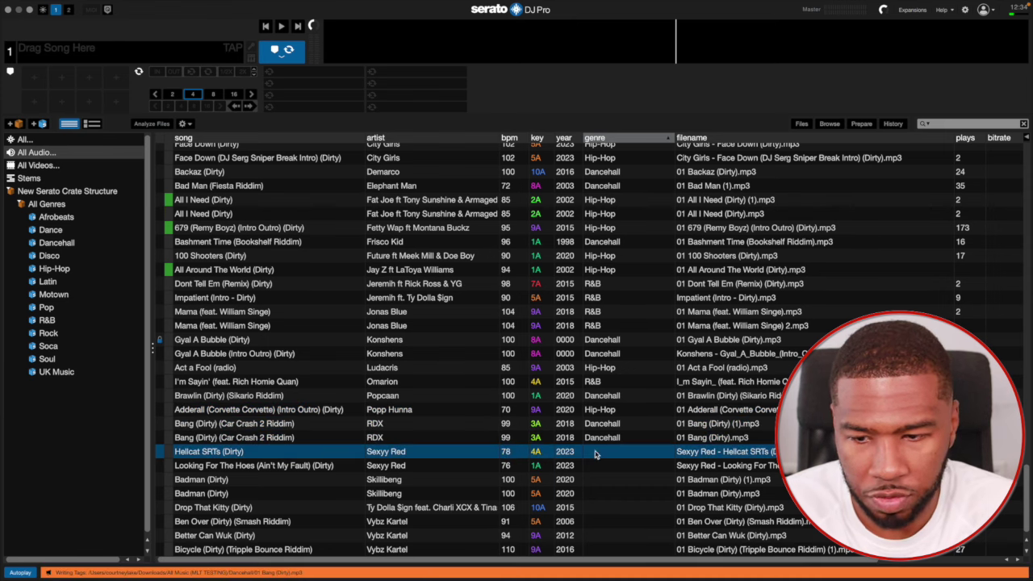
{"action": "left_click", "coordinate": [601, 413]}
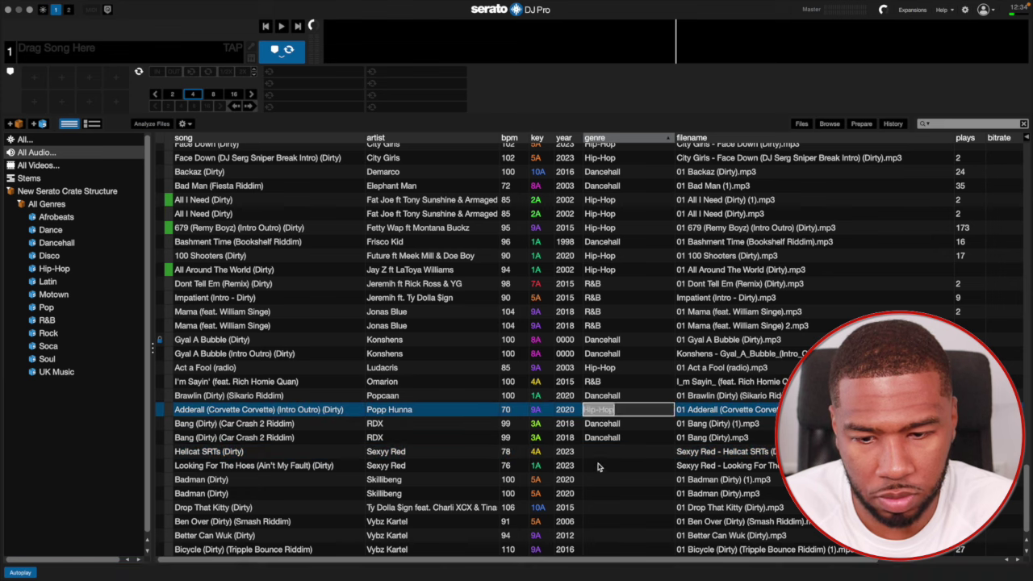
{"action": "double_click", "coordinate": [597, 456]}
{"action": "type", "text": "Hip-Hop"}
{"action": "left_click", "coordinate": [598, 468]}
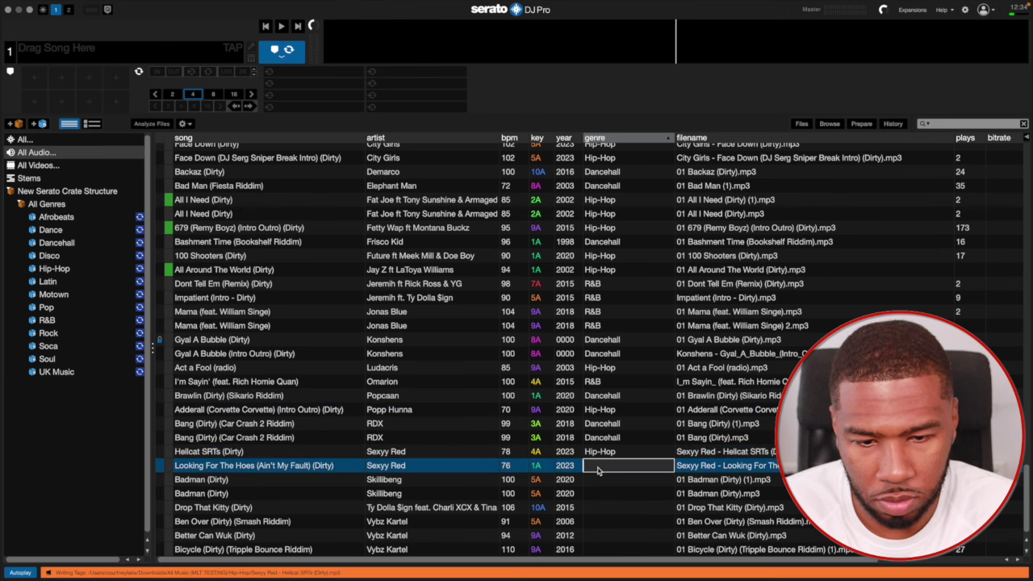
{"action": "double_click", "coordinate": [597, 468]}
{"action": "type", "text": "Hip-Hop"}
{"action": "key", "text": "Return"}
Set the genre of each of the two Badman (Dirty) tracks by Skillibeng to Dancehall.
{"action": "left_click", "coordinate": [609, 482]}
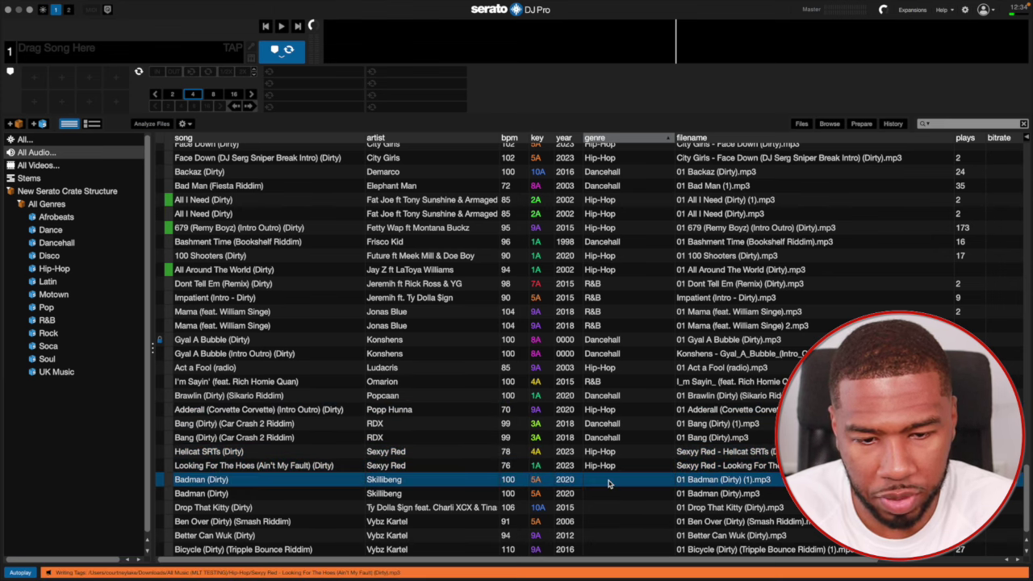
{"action": "double_click", "coordinate": [609, 481]}
{"action": "type", "text": "Dac"}
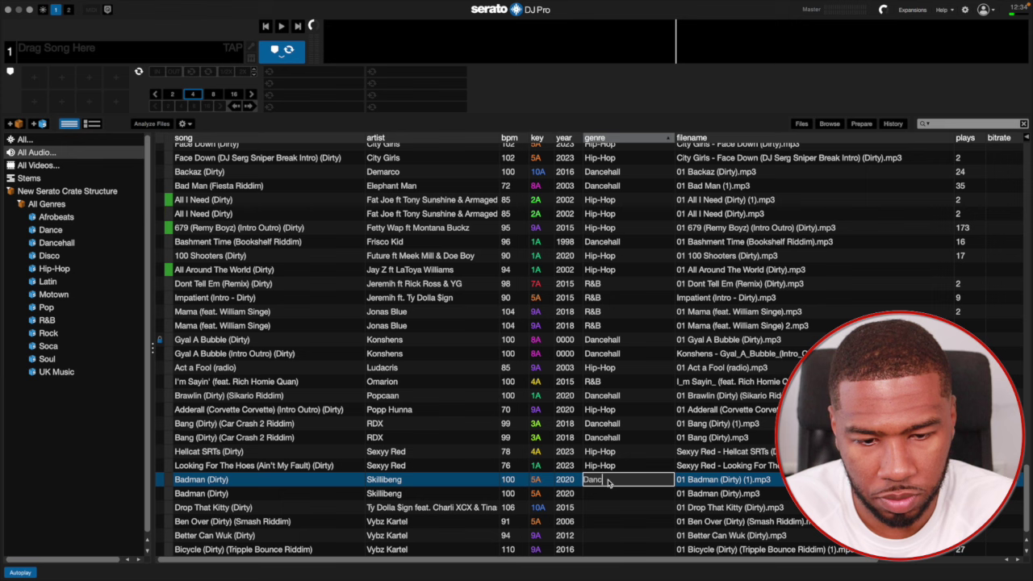
{"action": "type", "text": "cehall"}
{"action": "key", "text": "Return"}
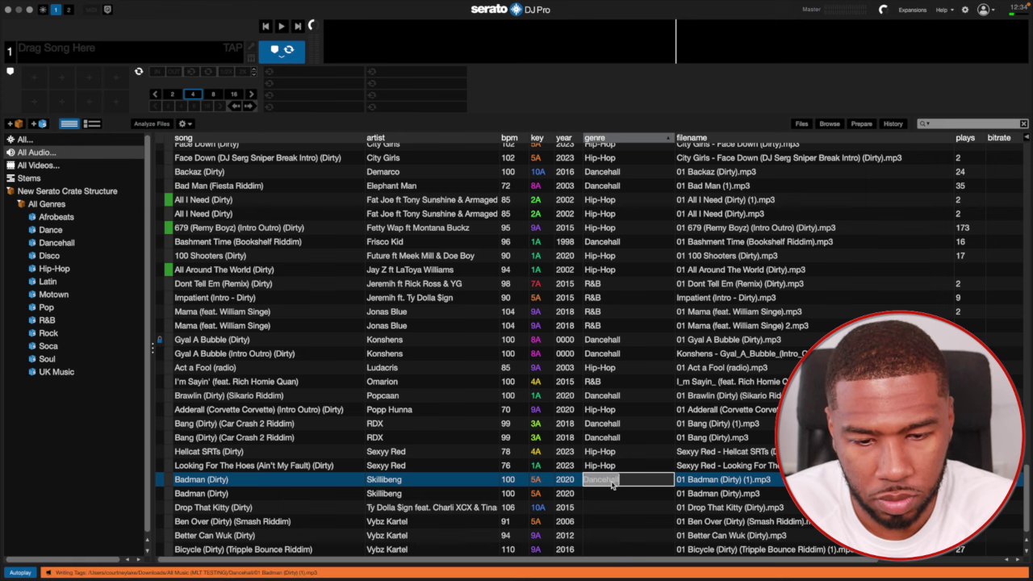
{"action": "left_click", "coordinate": [613, 496]}
{"action": "double_click", "coordinate": [613, 496]}
{"action": "type", "text": "Dancehall"}
{"action": "key", "text": "Return"}
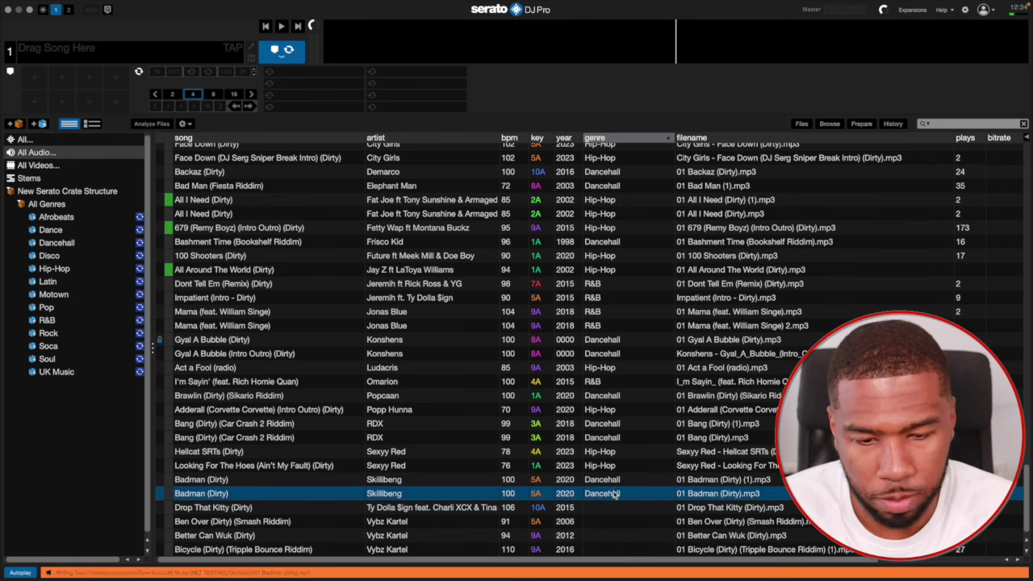
Set the genre of Drop That Kitty (Dirty) by Ty Dolla $ign to Pop.
{"action": "left_click", "coordinate": [609, 507]}
{"action": "double_click", "coordinate": [609, 507]}
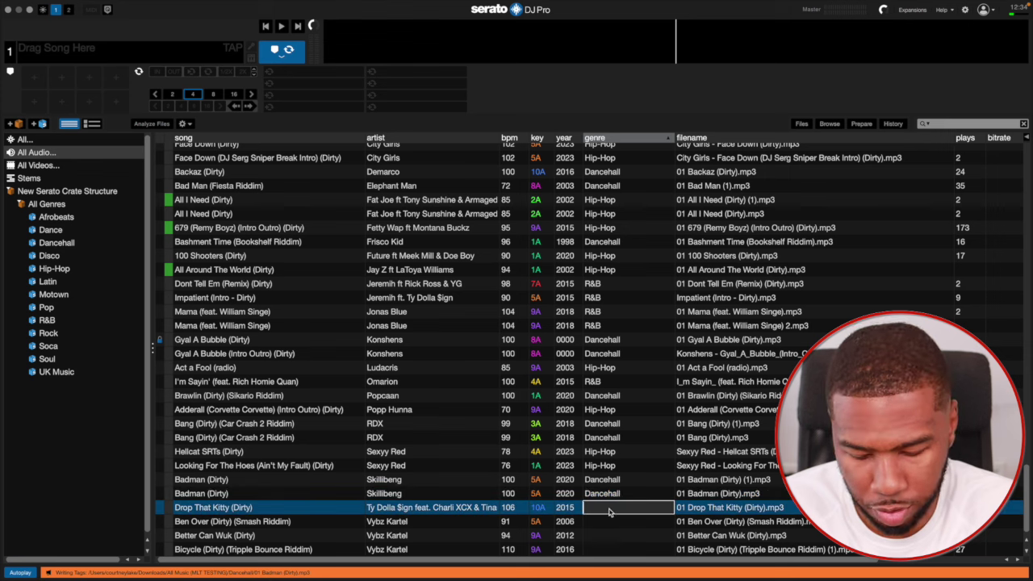
{"action": "type", "text": "H"}
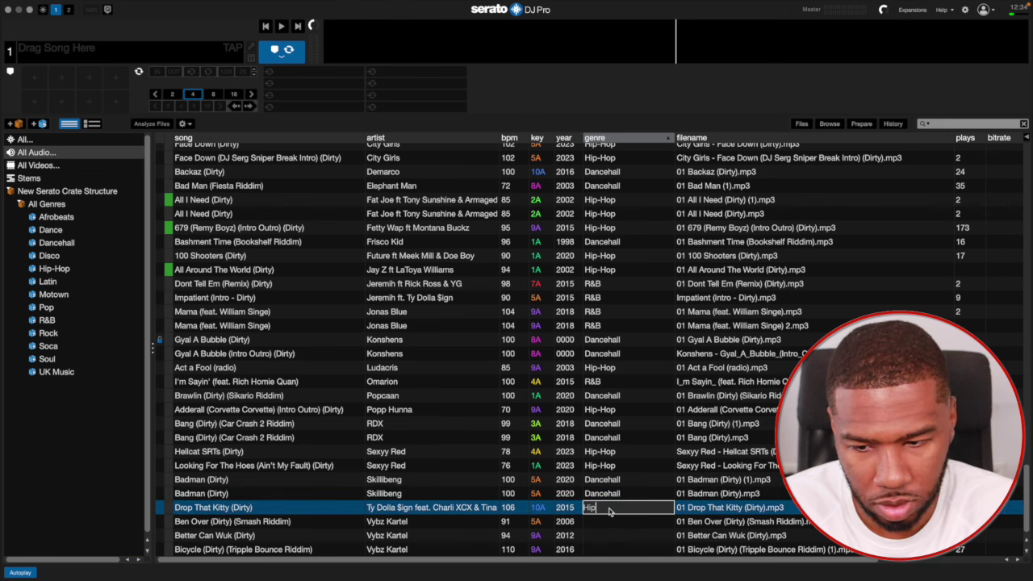
{"action": "type", "text": "ip"}
{"action": "key", "text": "BackSpace"}
{"action": "key", "text": "BackSpace"}
{"action": "key", "text": "BackSpace"}
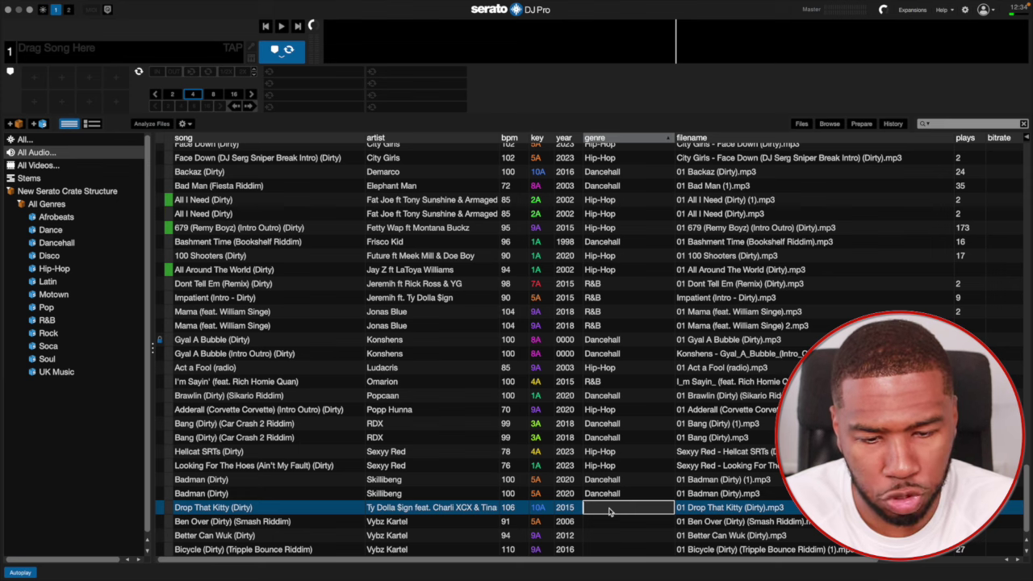
{"action": "type", "text": "Pop"}
{"action": "key", "text": "Return"}
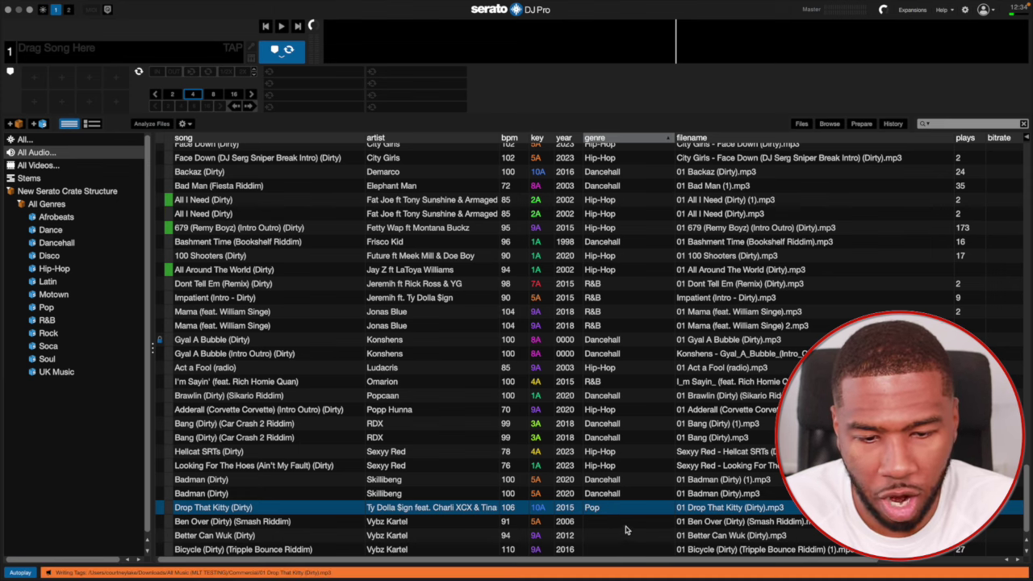
Set the genre of Ben Over, Better Can Wuk and Bicycle by Vybz Kartel to Dancehall in one edit.
{"action": "left_click", "coordinate": [628, 526]}
{"action": "left_click", "coordinate": [617, 550], "text": "super"}
{"action": "left_click", "coordinate": [609, 535], "text": "super"}
{"action": "left_click", "coordinate": [601, 526]}
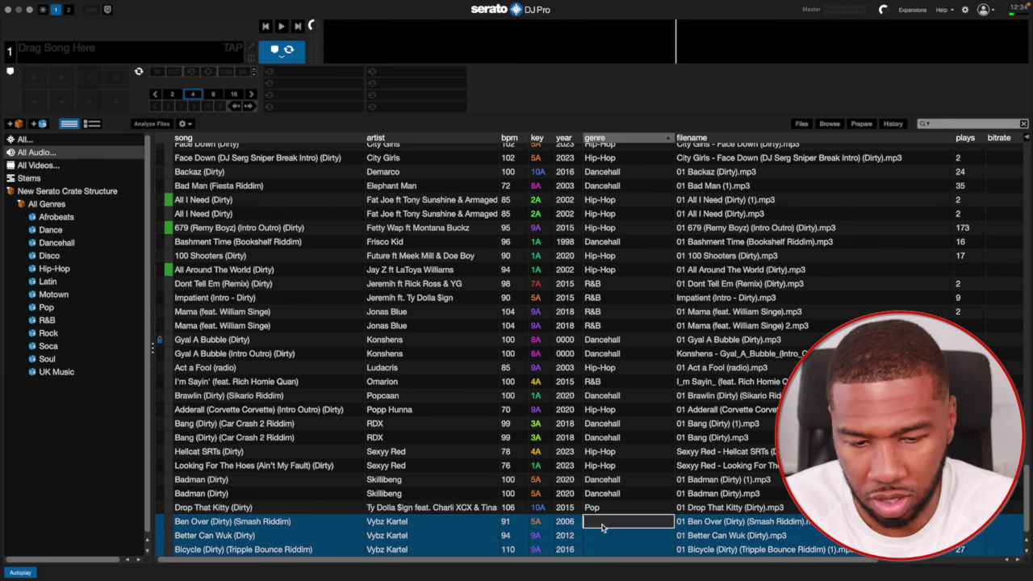
{"action": "type", "text": "Dan"}
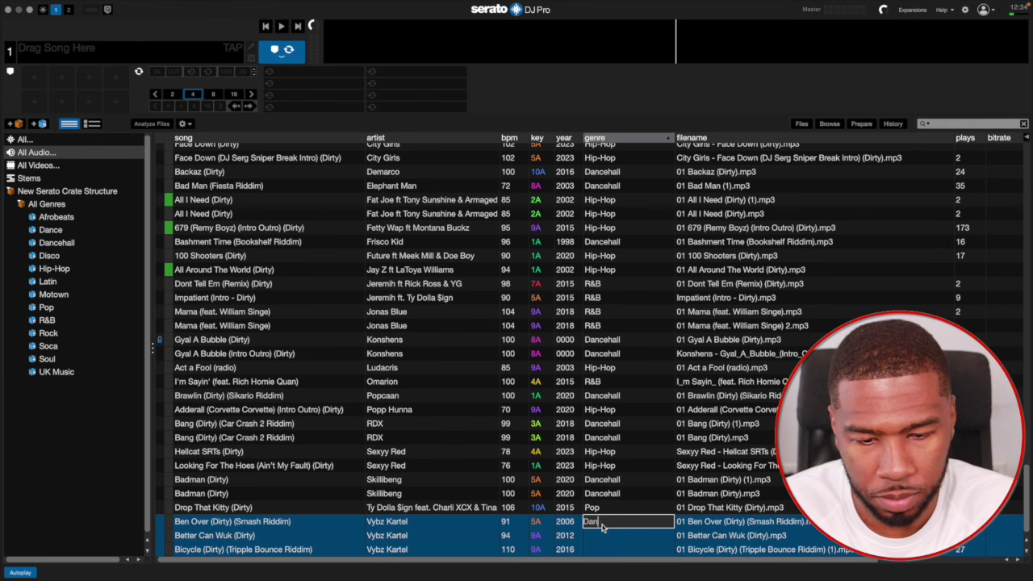
{"action": "type", "text": "cehall"}
{"action": "key", "text": "Return"}
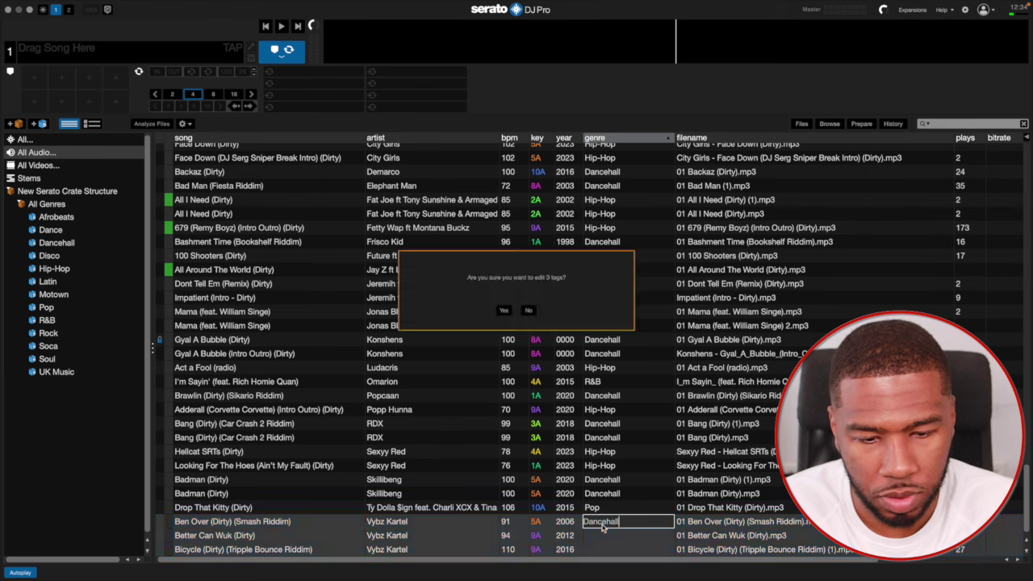
{"action": "key", "text": "Return"}
{"action": "scroll", "coordinate": [654, 479], "scroll_direction": "up", "scroll_amount": 1}
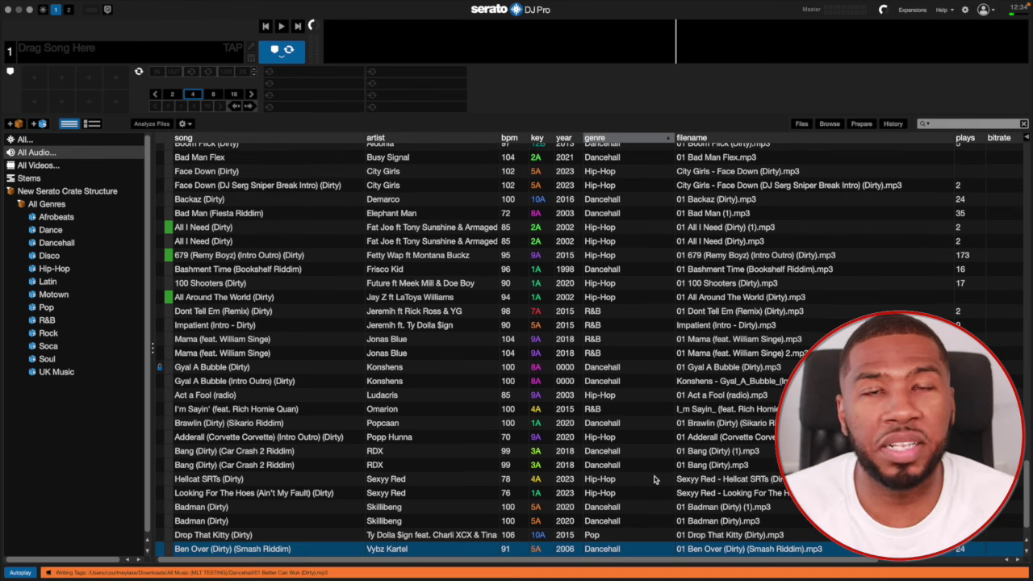
{"action": "scroll", "coordinate": [654, 480], "scroll_direction": "up", "scroll_amount": 10}
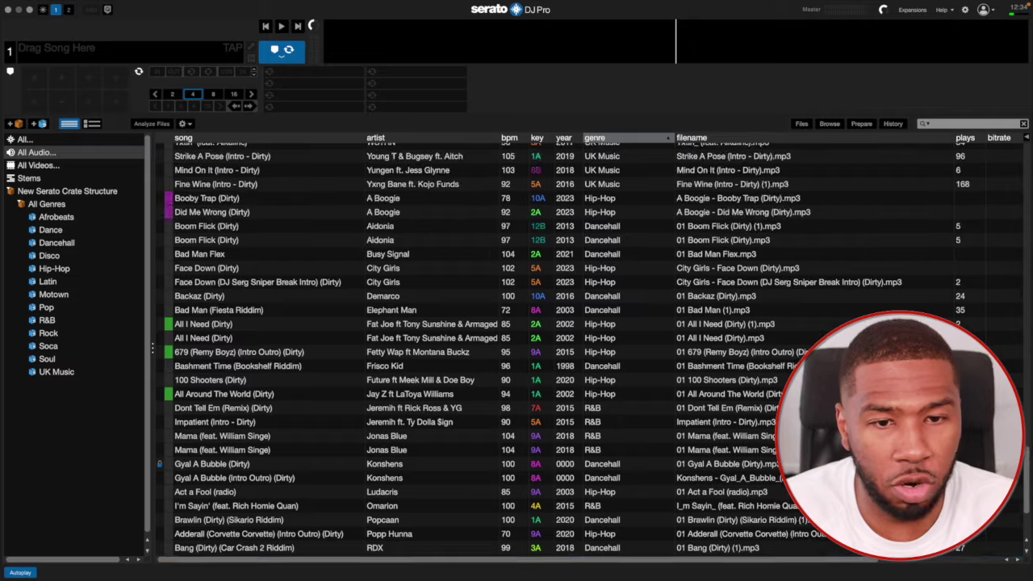
{"action": "scroll", "coordinate": [747, 430], "scroll_direction": "up", "scroll_amount": 15}
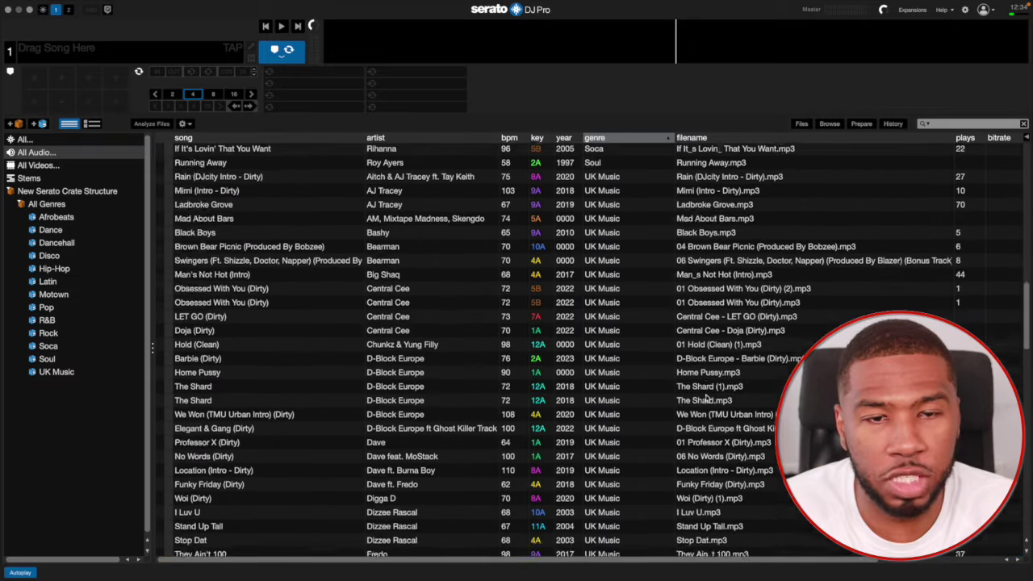
Review the tracks collected in All Genres and in each genre smart crate from Afrobeats to UK Music.
{"action": "scroll", "coordinate": [707, 397], "scroll_direction": "up", "scroll_amount": 15}
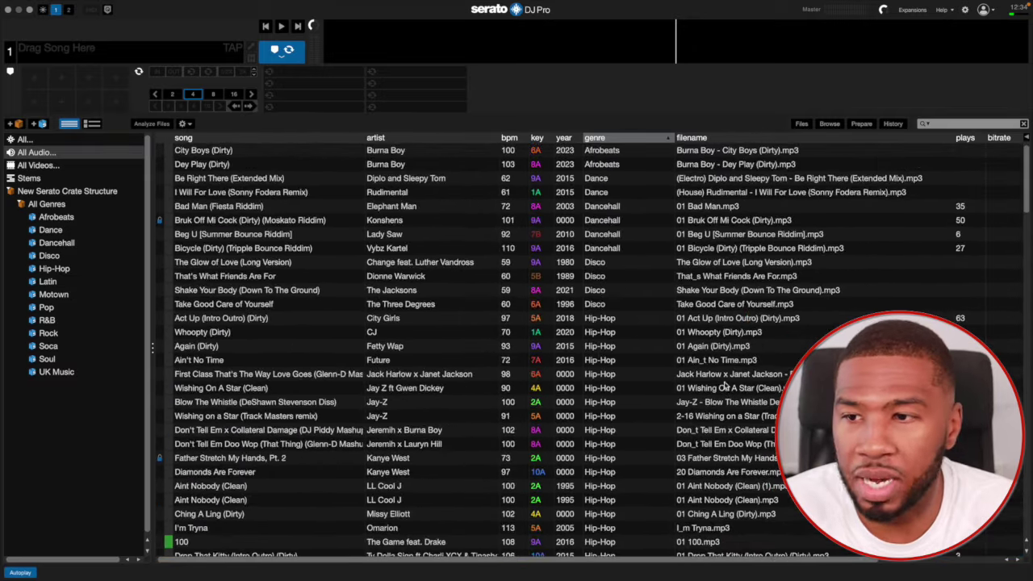
{"action": "left_click", "coordinate": [46, 204]}
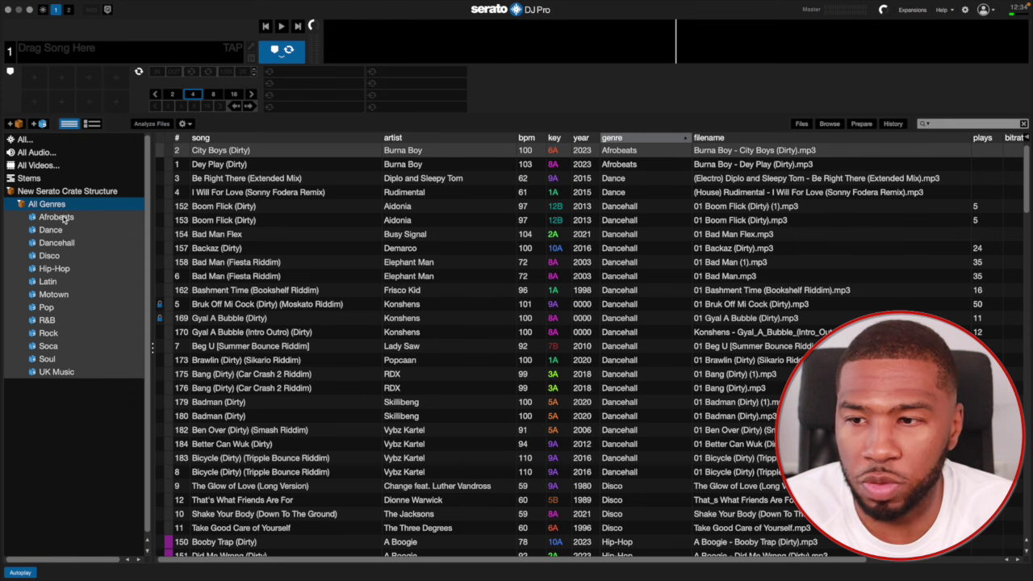
{"action": "left_click", "coordinate": [63, 219]}
{"action": "left_click", "coordinate": [62, 231]}
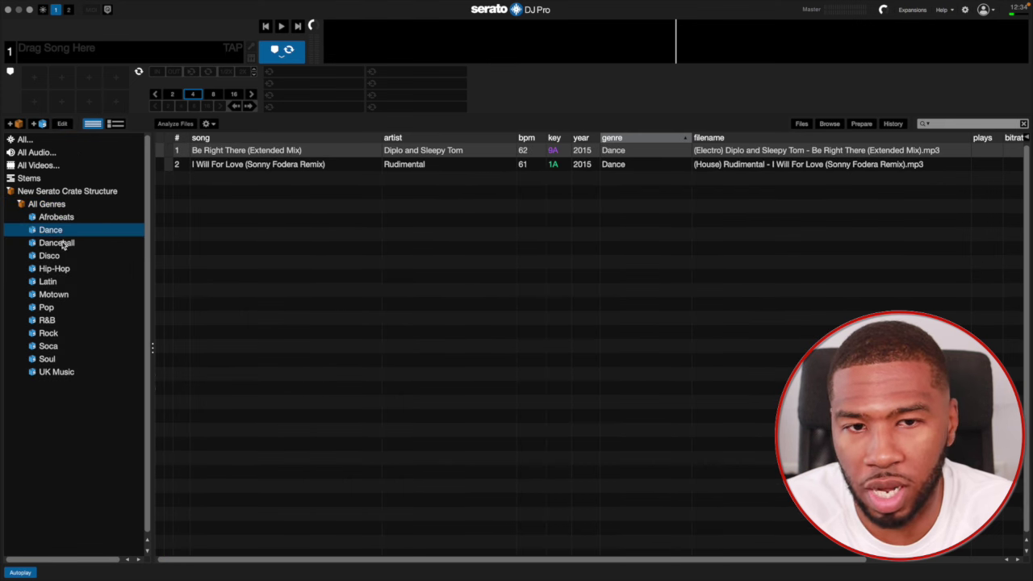
{"action": "left_click", "coordinate": [63, 244]}
{"action": "left_click", "coordinate": [57, 258]}
{"action": "left_click", "coordinate": [59, 273]}
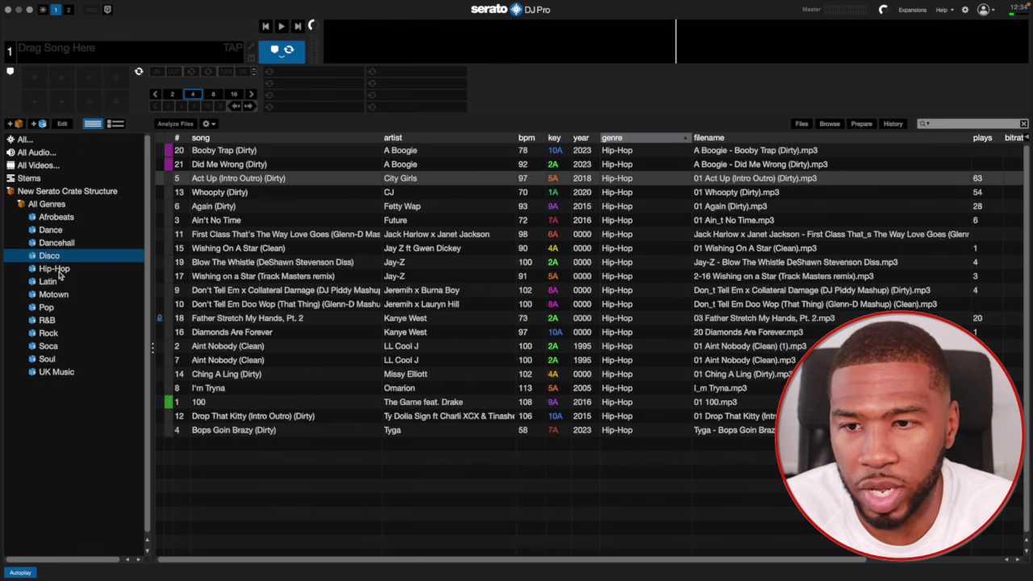
{"action": "left_click", "coordinate": [50, 282]}
{"action": "left_click", "coordinate": [54, 295]}
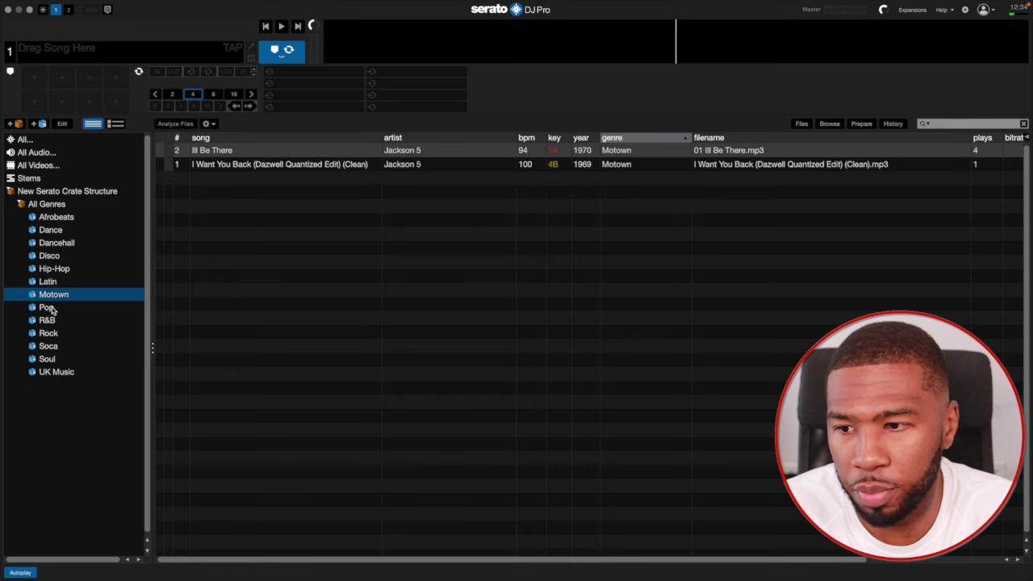
{"action": "left_click", "coordinate": [50, 309]}
{"action": "left_click", "coordinate": [56, 321]}
{"action": "left_click", "coordinate": [58, 334]}
{"action": "left_click", "coordinate": [58, 347]}
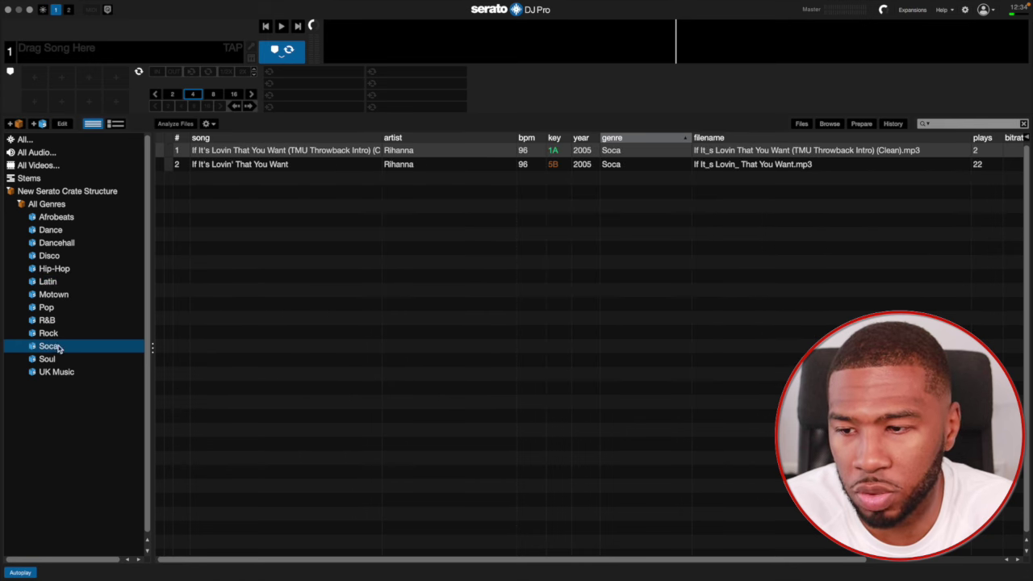
{"action": "left_click", "coordinate": [52, 361]}
{"action": "left_click", "coordinate": [61, 372]}
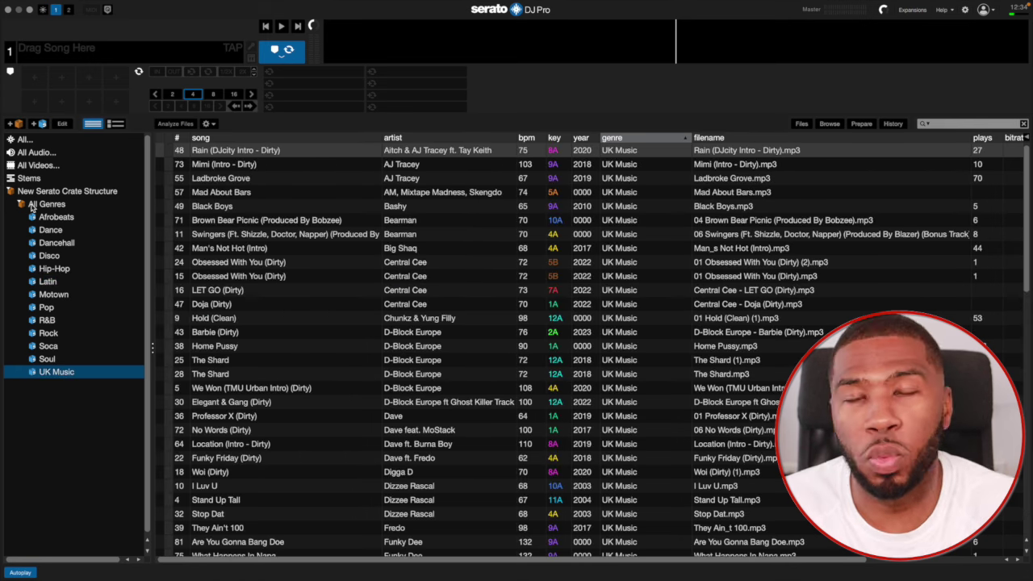
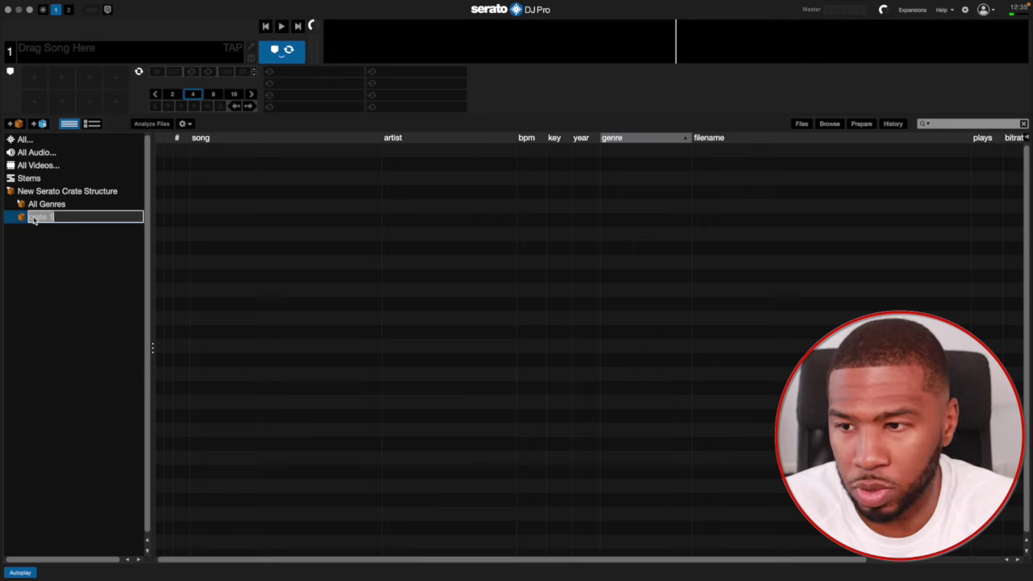
Name the new crate All Years, and sort the full audio library by year to examine the release years down to the untagged tracks.
{"action": "key", "text": "Return"}
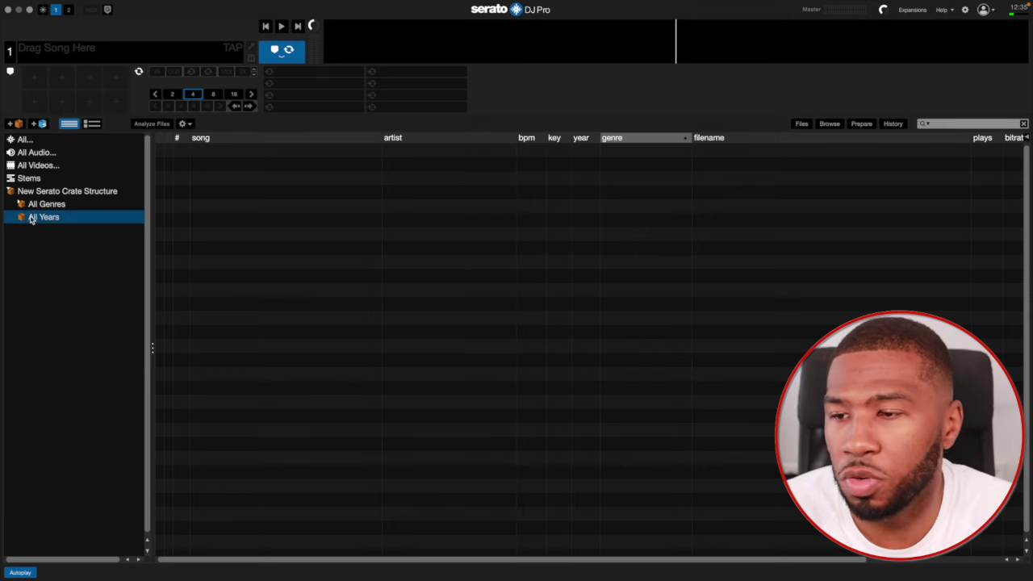
{"action": "left_click", "coordinate": [34, 153]}
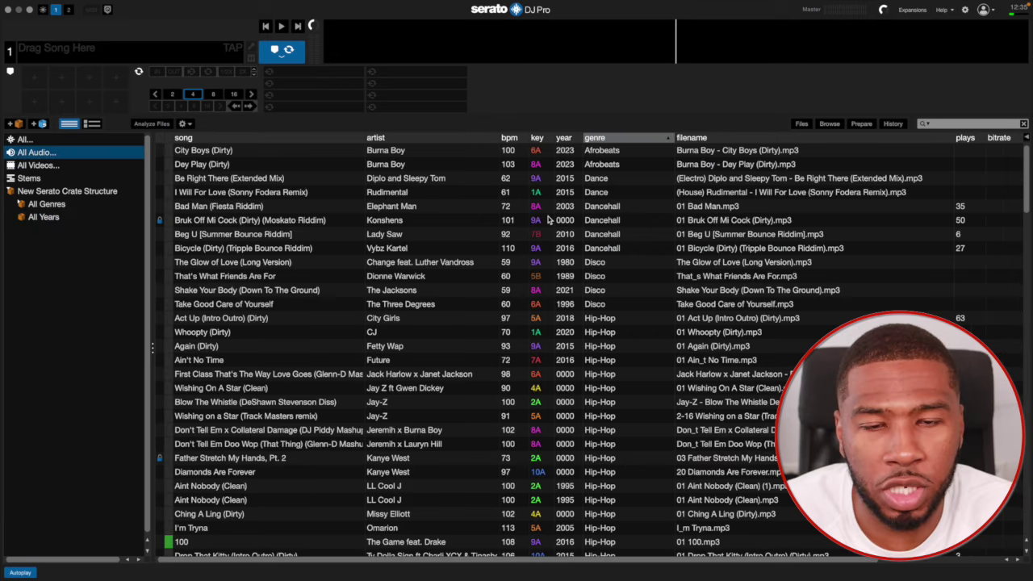
{"action": "left_click", "coordinate": [563, 138]}
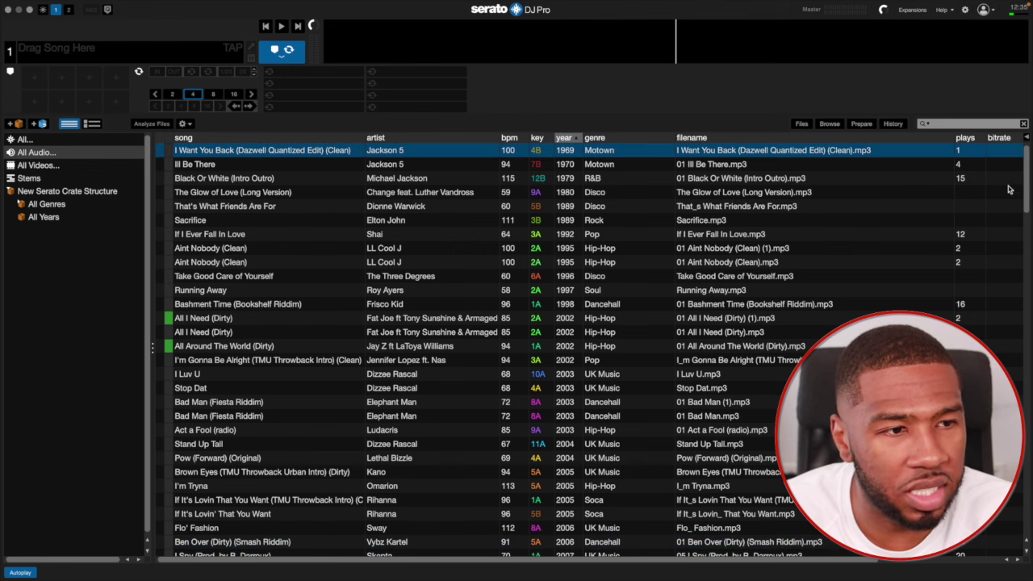
{"action": "scroll", "coordinate": [1004, 305], "scroll_direction": "down", "scroll_amount": 9}
{"action": "scroll", "coordinate": [1004, 305], "scroll_direction": "down", "scroll_amount": 20}
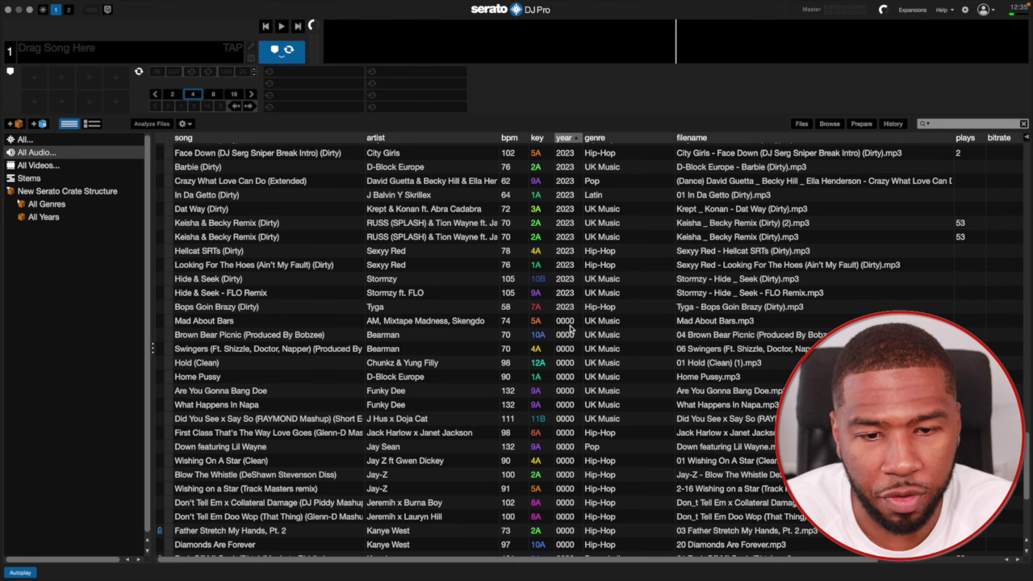
{"action": "scroll", "coordinate": [570, 326], "scroll_direction": "down", "scroll_amount": 5}
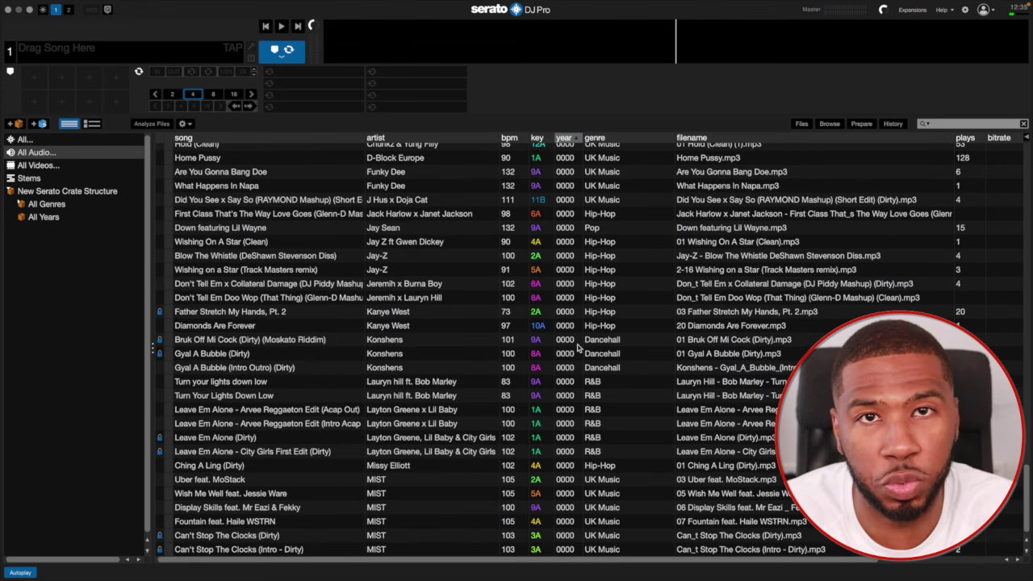
Create a smart crate with the rule that the year is before 1990.
{"action": "left_click", "coordinate": [46, 220]}
{"action": "left_click", "coordinate": [43, 124]}
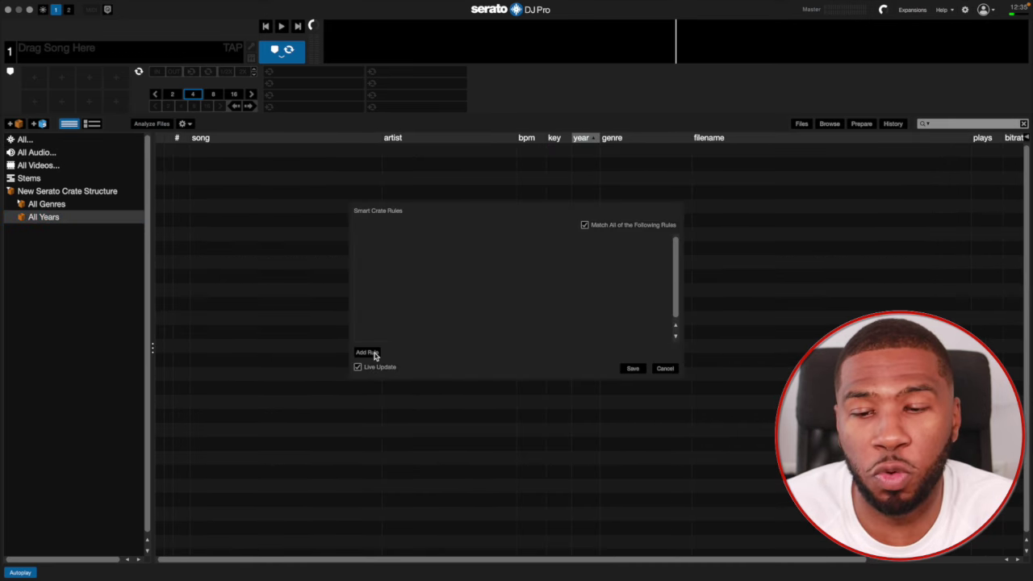
{"action": "left_click", "coordinate": [367, 352]}
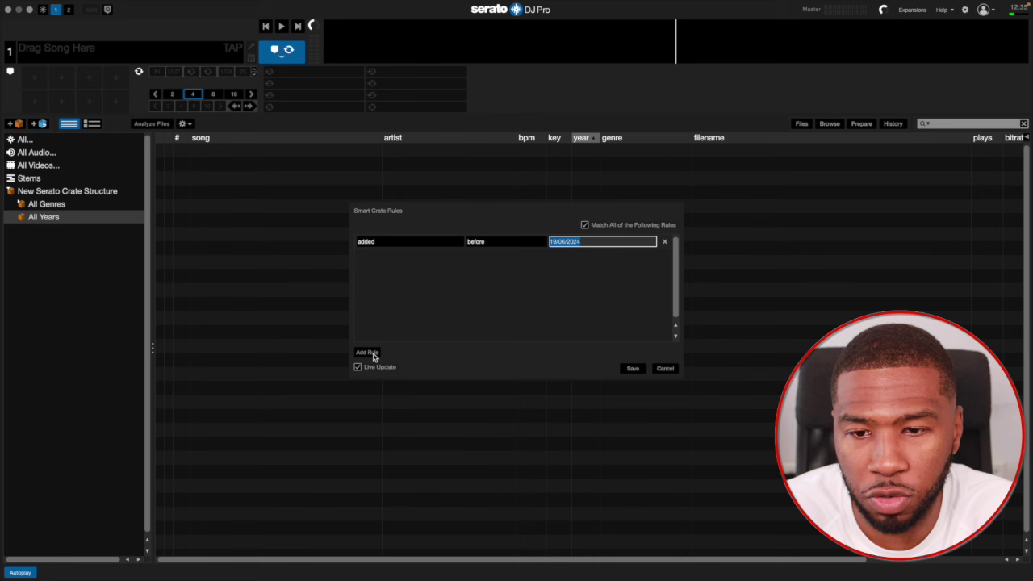
{"action": "left_click", "coordinate": [395, 244]}
{"action": "left_click", "coordinate": [376, 403]}
{"action": "left_click", "coordinate": [497, 242]}
{"action": "left_click", "coordinate": [492, 242]}
{"action": "left_click", "coordinate": [578, 243]}
{"action": "key", "text": "BackSpace"}
{"action": "type", "text": "1990"}
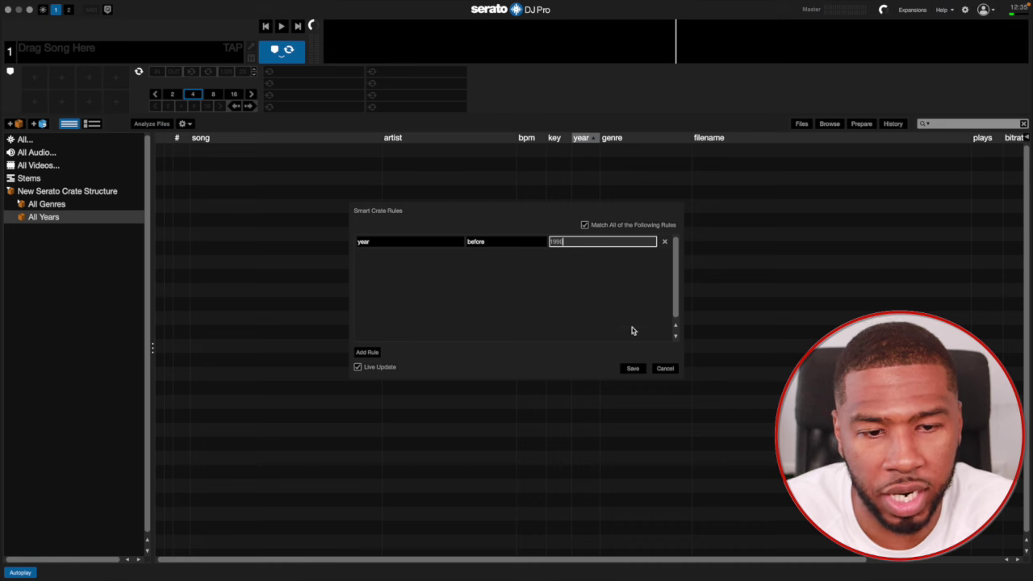
{"action": "left_click", "coordinate": [633, 368]}
Nest the new smart crate inside All Years and rename it Before 1990.
{"action": "left_click", "coordinate": [30, 231]}
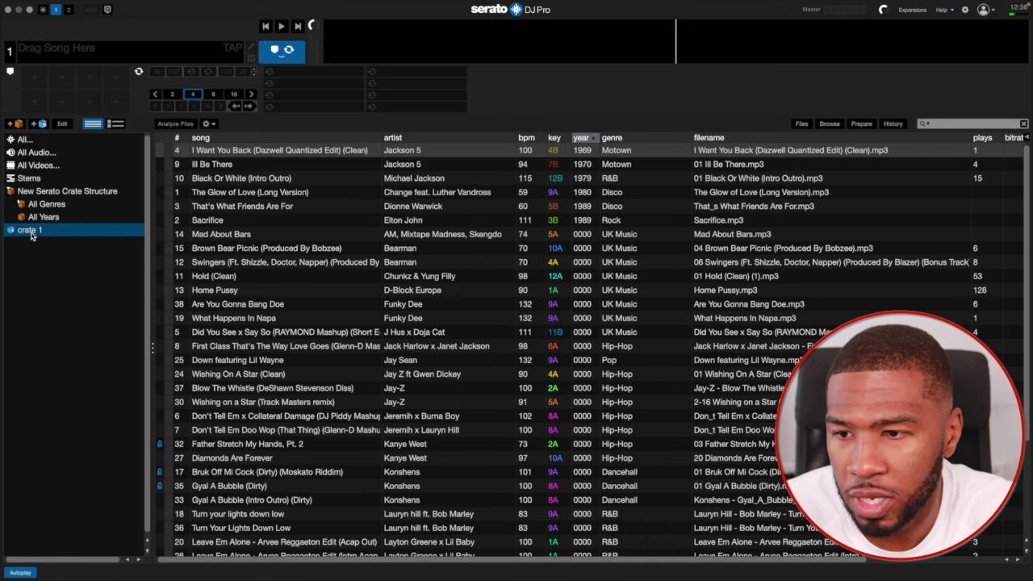
{"action": "left_click_drag", "start_coordinate": [30, 231], "coordinate": [47, 232]}
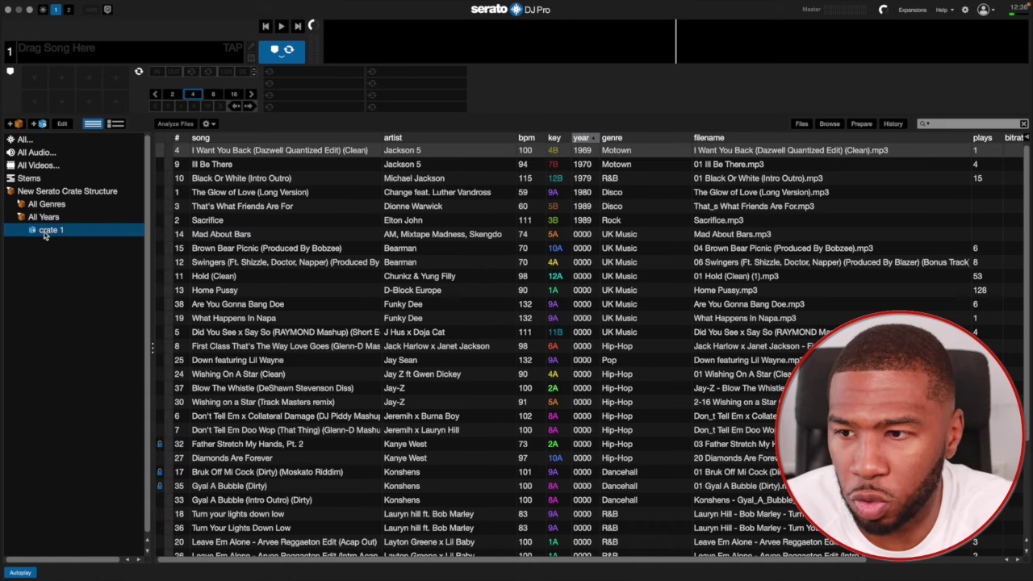
{"action": "double_click", "coordinate": [46, 231]}
{"action": "type", "text": "Before 1990"}
{"action": "key", "text": "Return"}
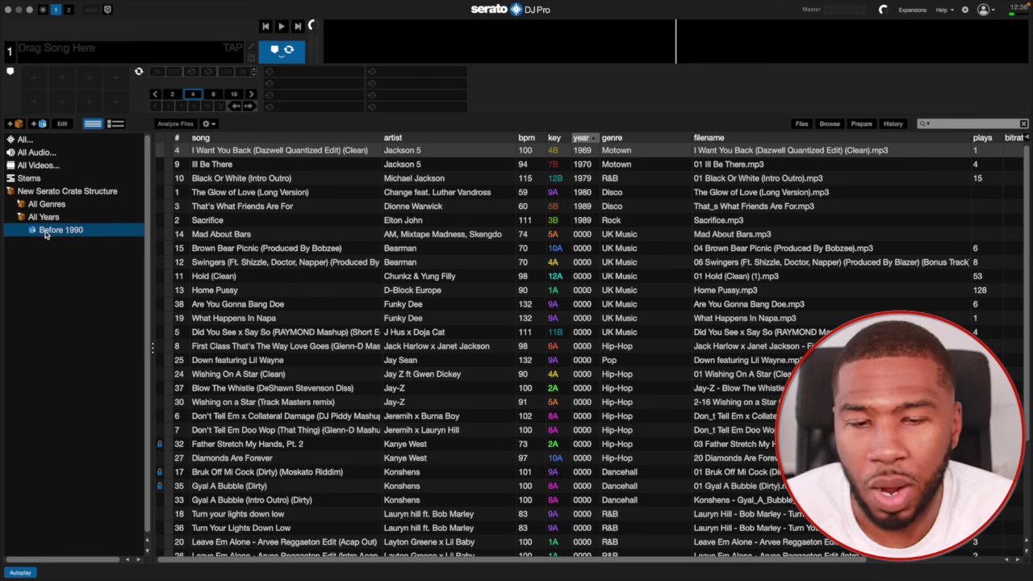
Add a second rule to the Before 1990 smart crate requiring the year to be after 000.
{"action": "left_click", "coordinate": [592, 235]}
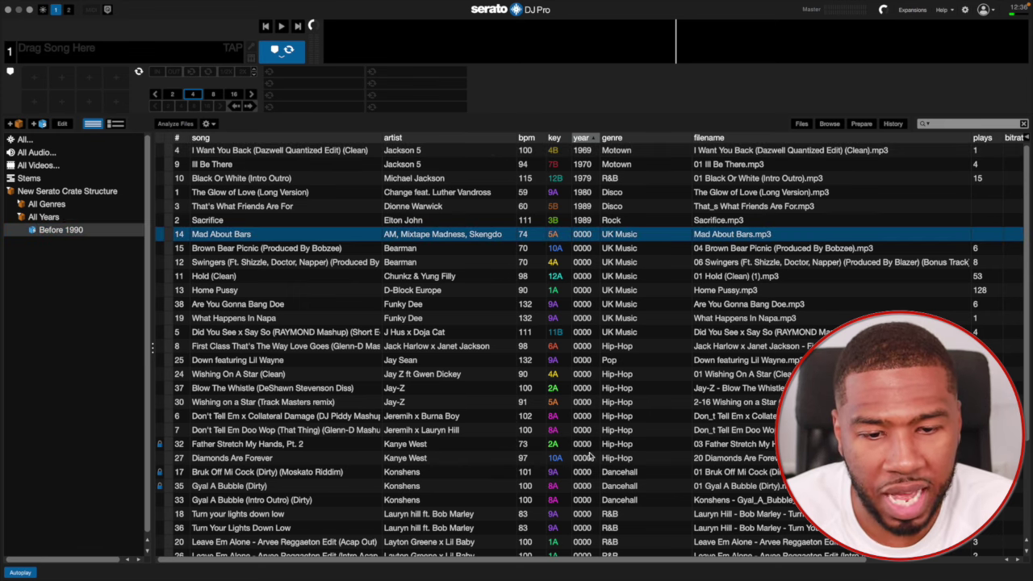
{"action": "left_click", "coordinate": [63, 124]}
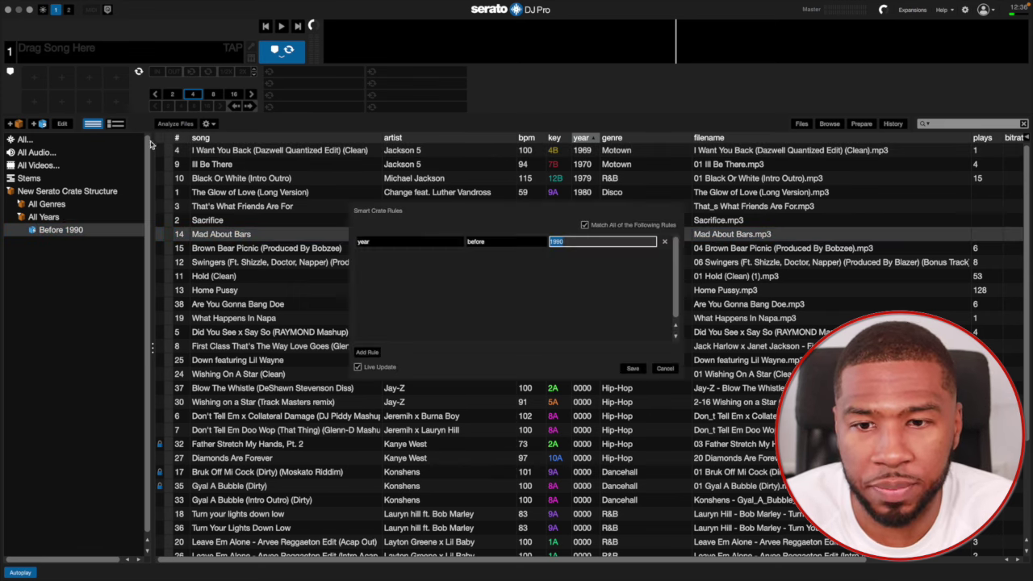
{"action": "left_click", "coordinate": [372, 357]}
{"action": "left_click", "coordinate": [367, 257]}
{"action": "left_click", "coordinate": [371, 413]}
{"action": "left_click", "coordinate": [489, 259]}
{"action": "left_click", "coordinate": [482, 274]}
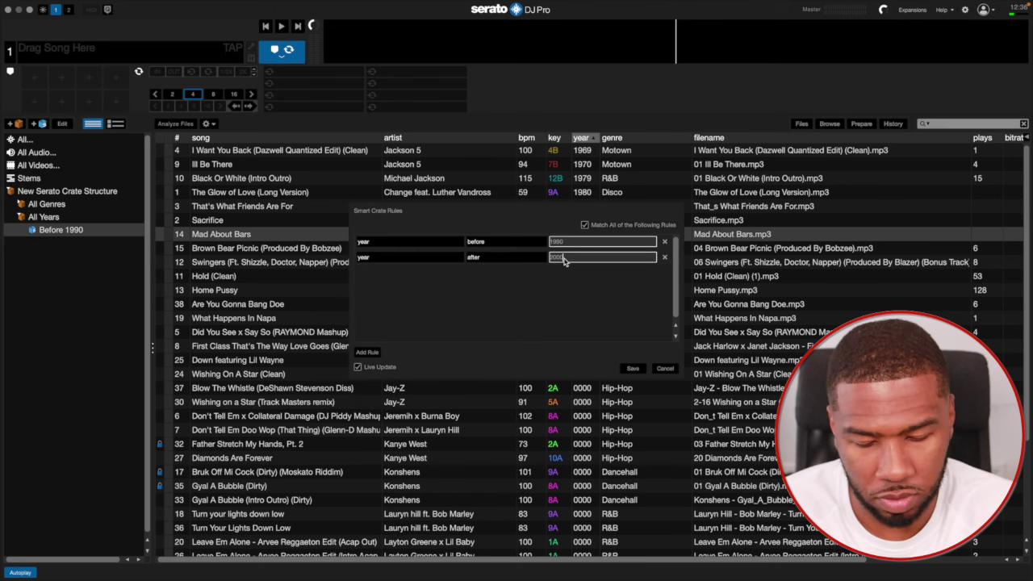
{"action": "key", "text": "BackSpace"}
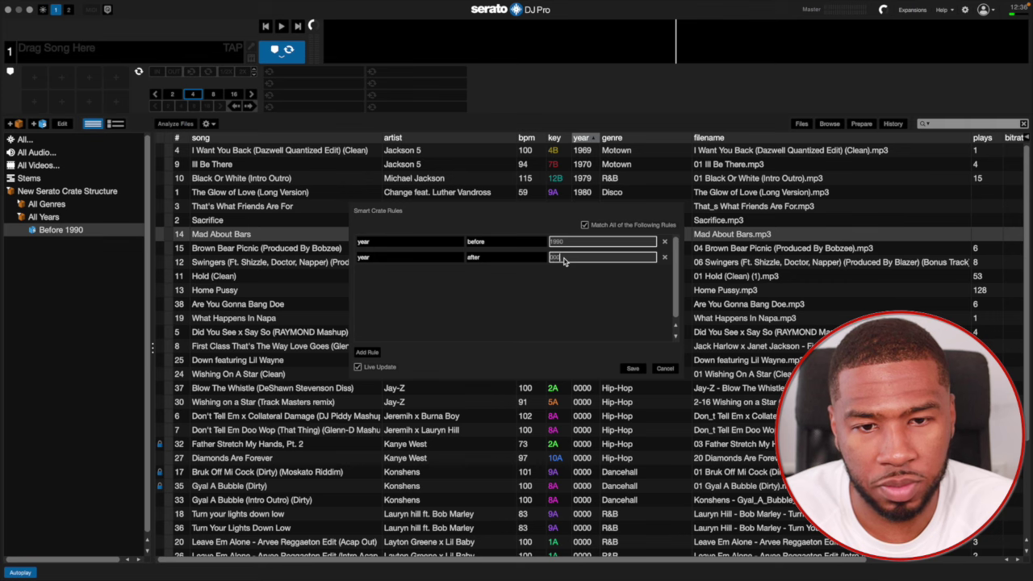
{"action": "left_click", "coordinate": [632, 368]}
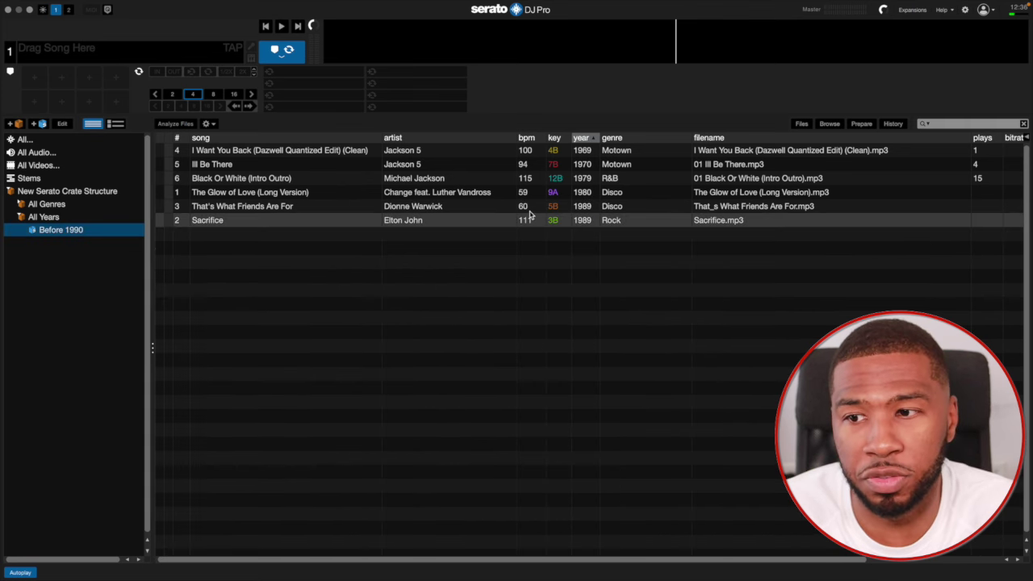
Create another smart crate with the rule that the year is 000.
{"action": "left_click", "coordinate": [38, 125]}
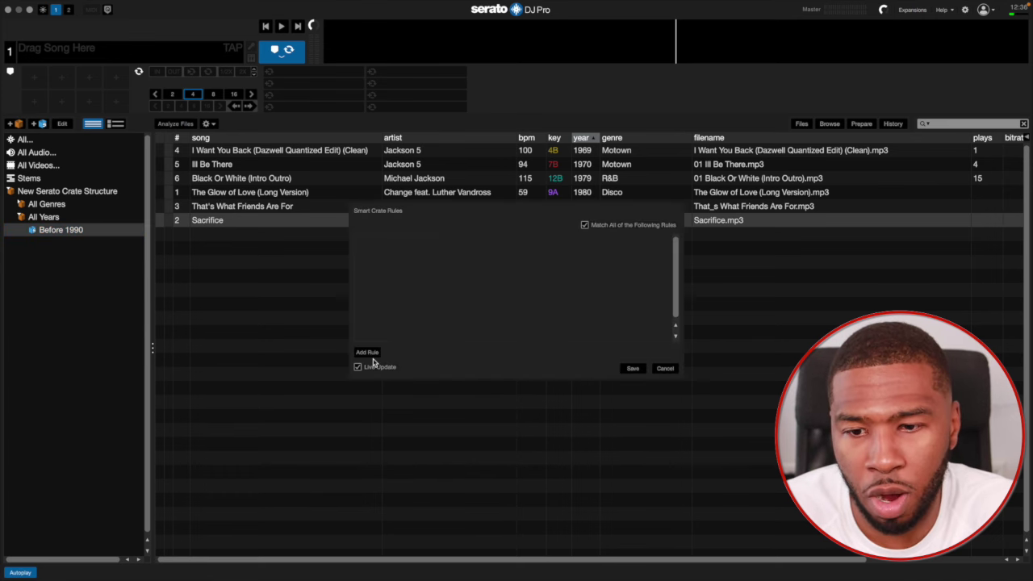
{"action": "left_click", "coordinate": [370, 353]}
{"action": "left_click", "coordinate": [388, 242]}
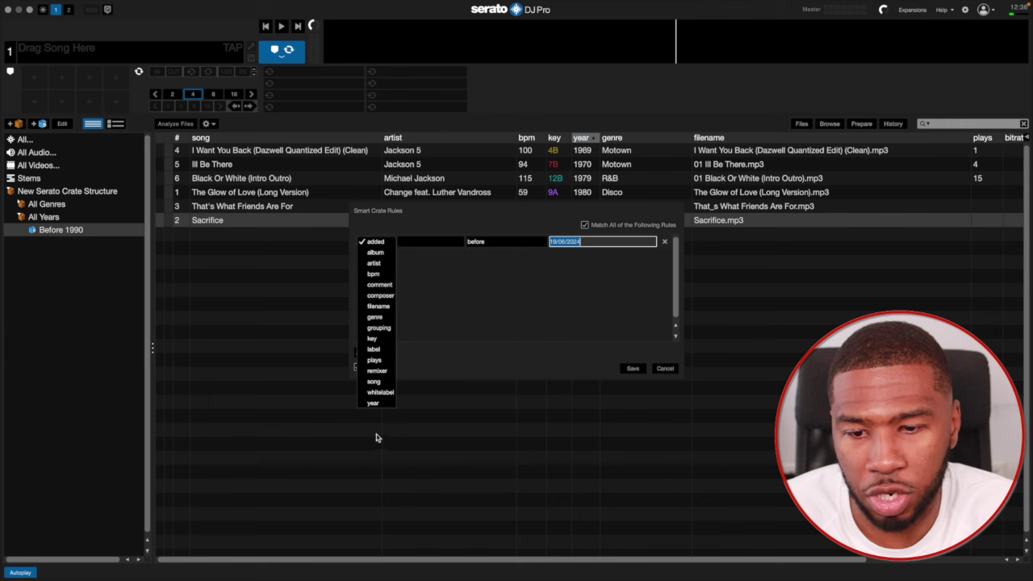
{"action": "left_click", "coordinate": [376, 404]}
{"action": "left_click", "coordinate": [484, 245]}
{"action": "left_click", "coordinate": [481, 243]}
{"action": "key", "text": "BackSpace"}
{"action": "key", "text": "BackSpace"}
{"action": "key", "text": "BackSpace"}
{"action": "key", "text": "BackSpace"}
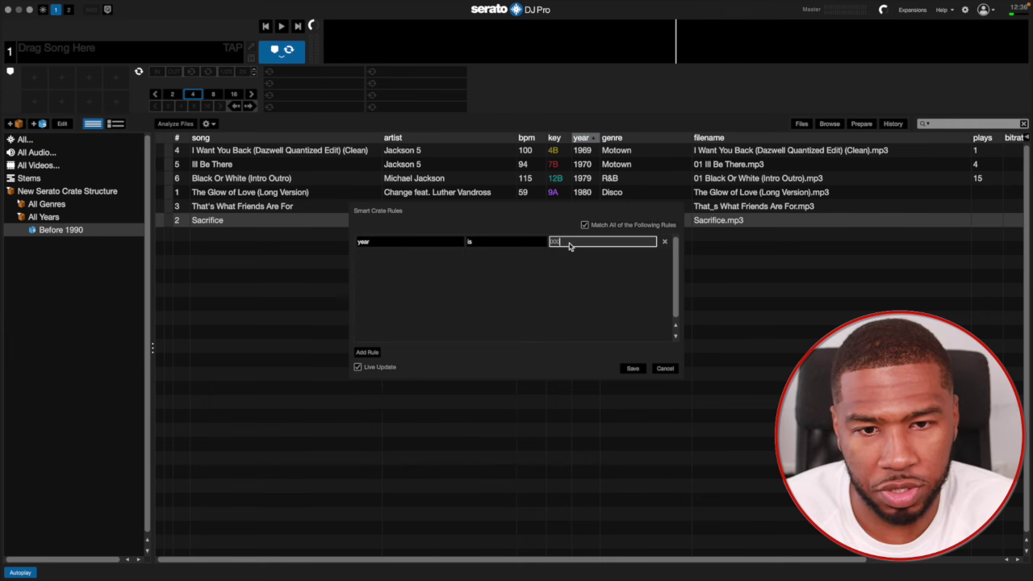
{"action": "left_click", "coordinate": [631, 368]}
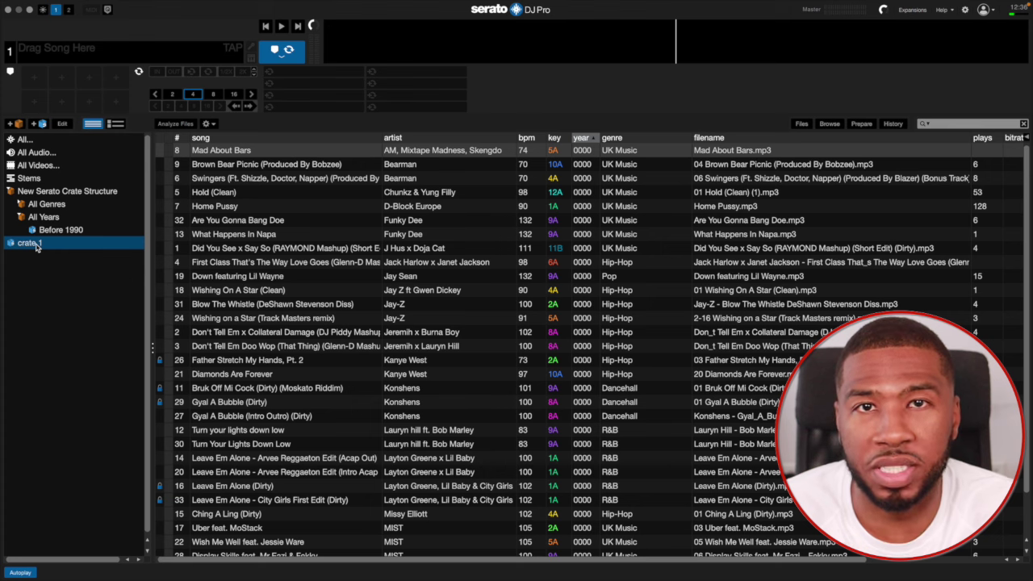
Nest the smart crate for tracks without a year inside All Years and rename it 0000.
{"action": "left_click_drag", "start_coordinate": [35, 248], "coordinate": [36, 221]}
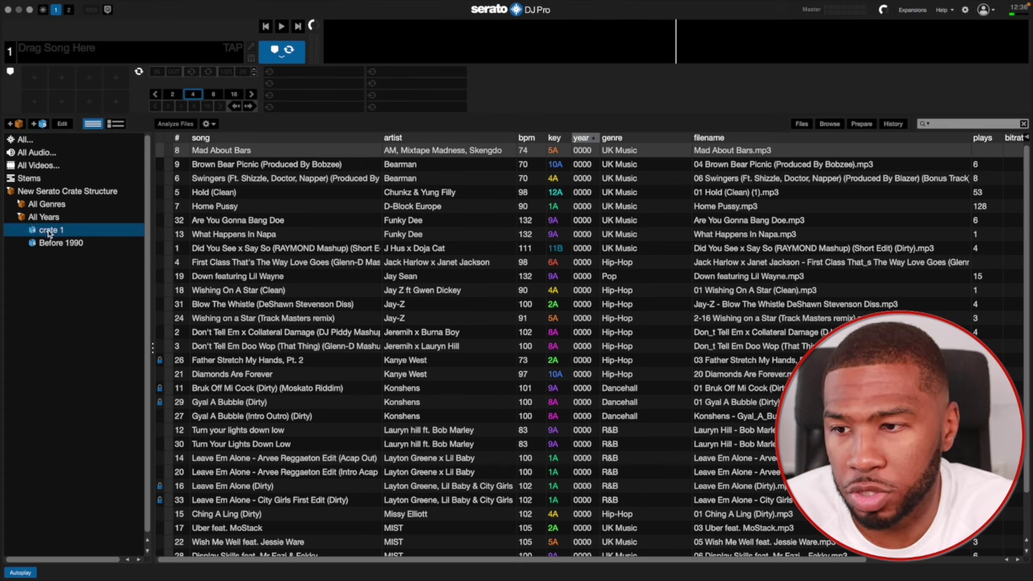
{"action": "double_click", "coordinate": [48, 231]}
{"action": "type", "text": "0000"}
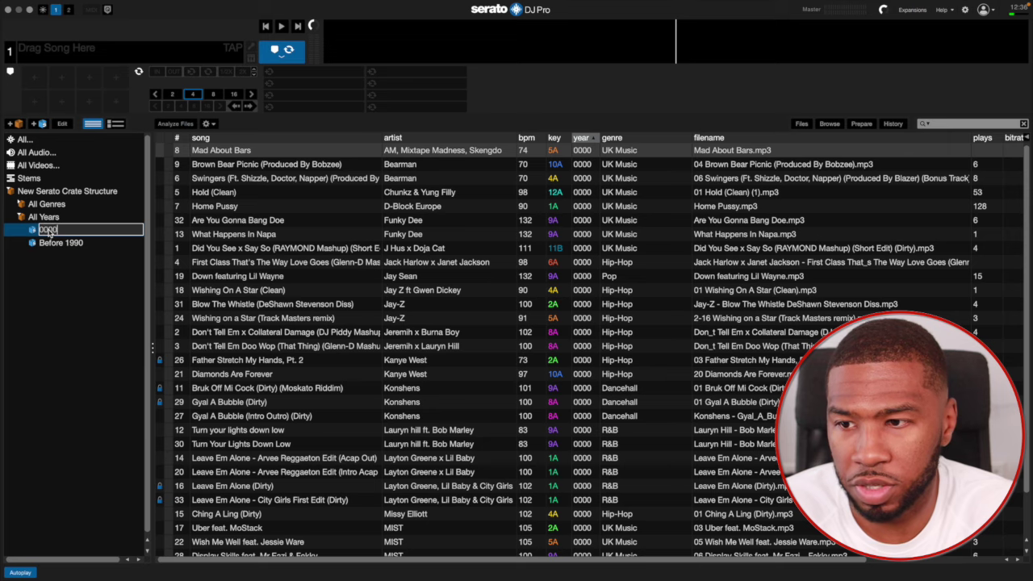
{"action": "key", "text": "Return"}
Create a smart crate with the rule that the year is 1991.
{"action": "left_click", "coordinate": [55, 245]}
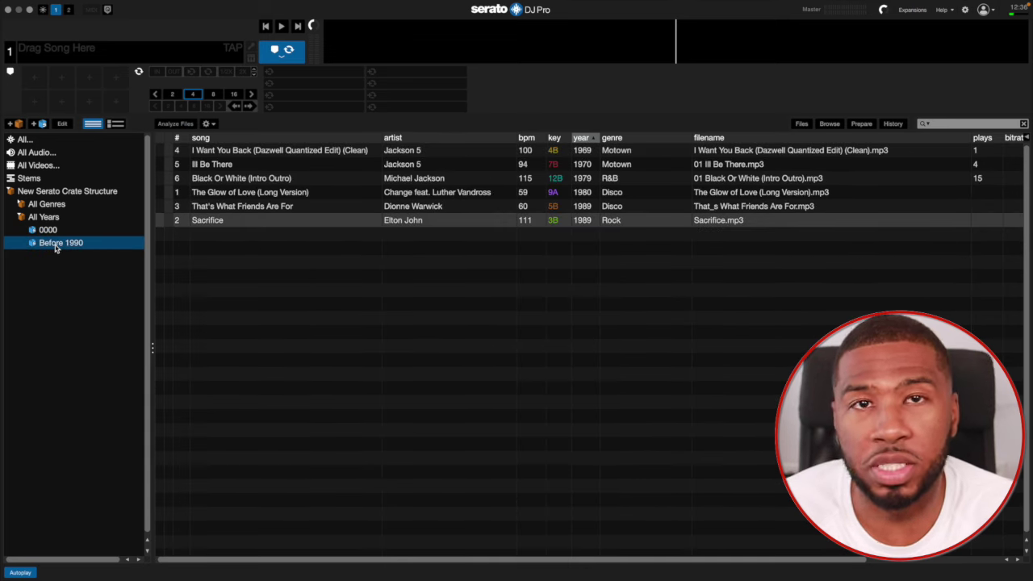
{"action": "left_click", "coordinate": [38, 123]}
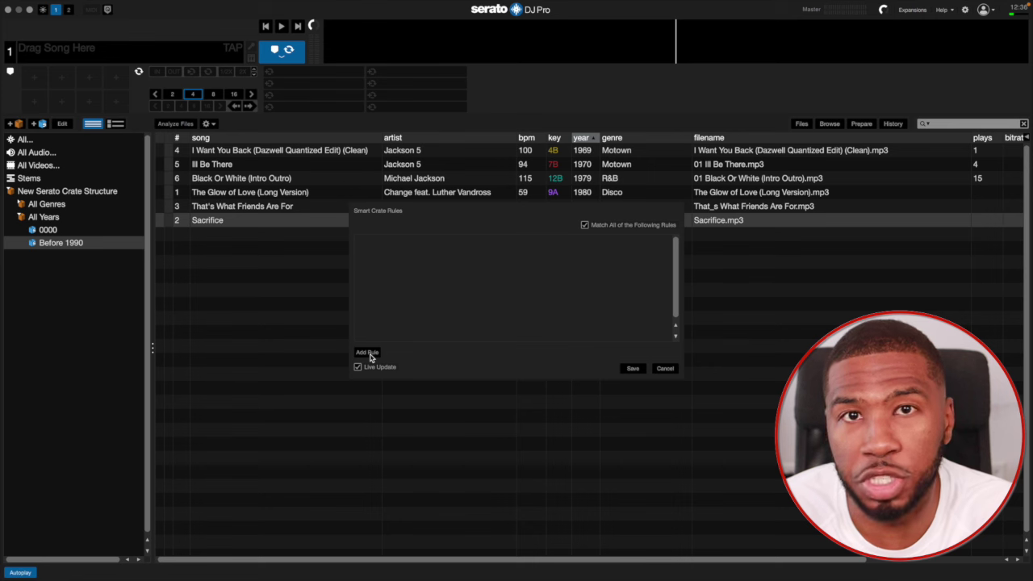
{"action": "left_click", "coordinate": [367, 352]}
{"action": "left_click", "coordinate": [390, 242]}
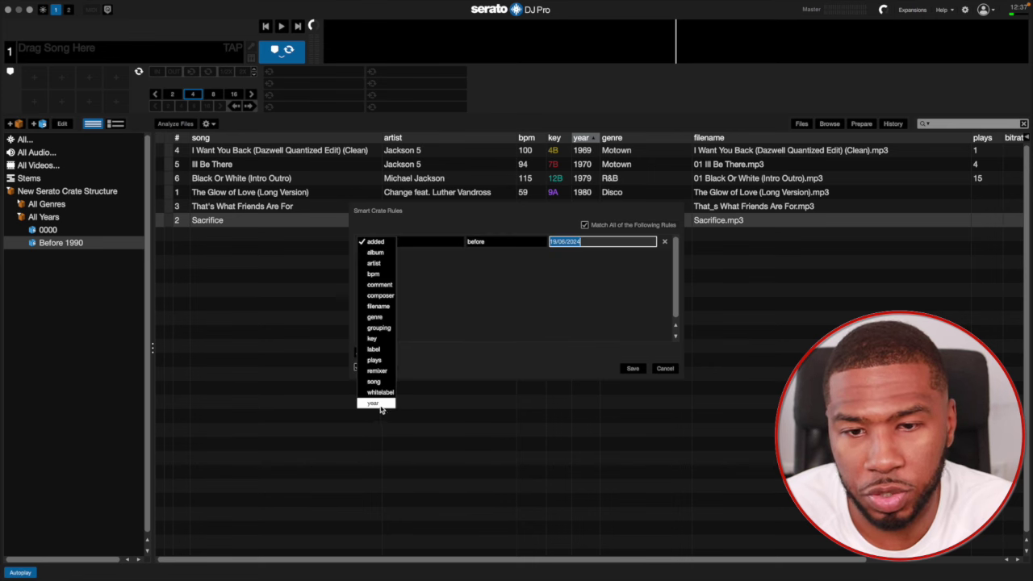
{"action": "left_click", "coordinate": [392, 402]}
{"action": "left_click", "coordinate": [570, 245]}
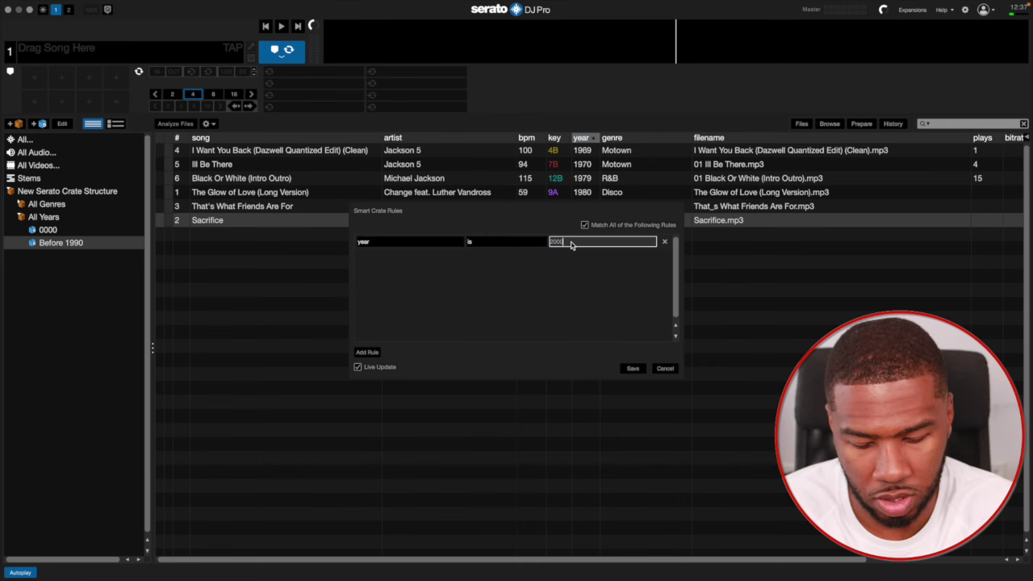
{"action": "type", "text": "1990"}
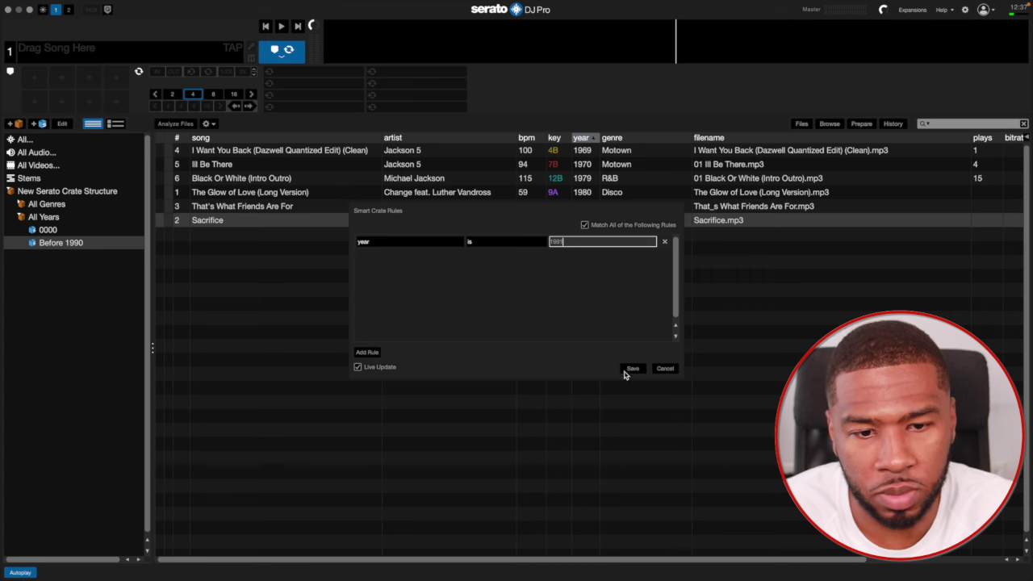
{"action": "left_click", "coordinate": [634, 370]}
Nest the new smart crate inside All Years and rename it 1991.
{"action": "left_click", "coordinate": [33, 257]}
{"action": "left_click_drag", "start_coordinate": [37, 255], "coordinate": [56, 255]}
{"action": "double_click", "coordinate": [54, 255]}
{"action": "type", "text": "199"}
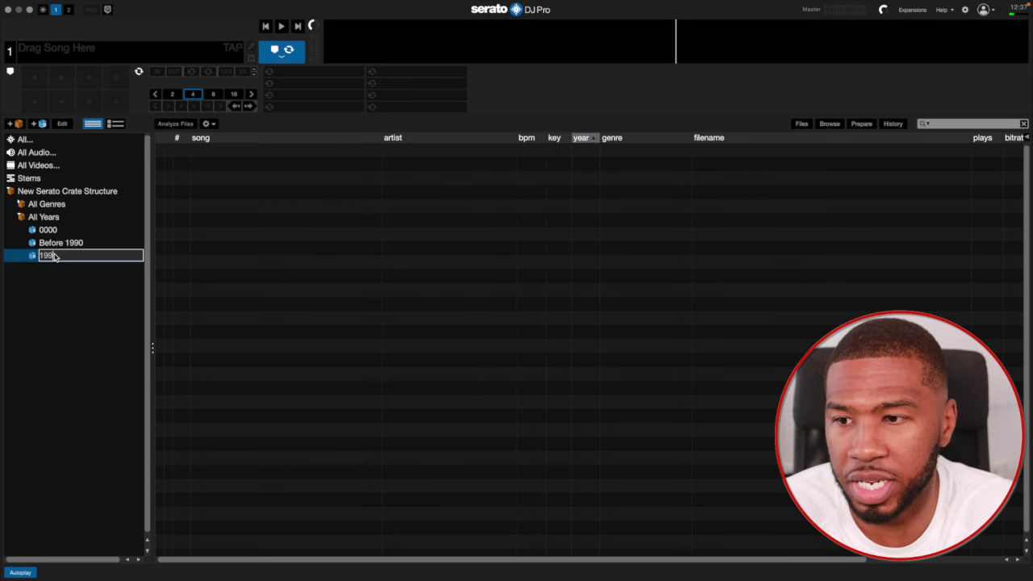
{"action": "type", "text": "0"}
{"action": "key", "text": "Return"}
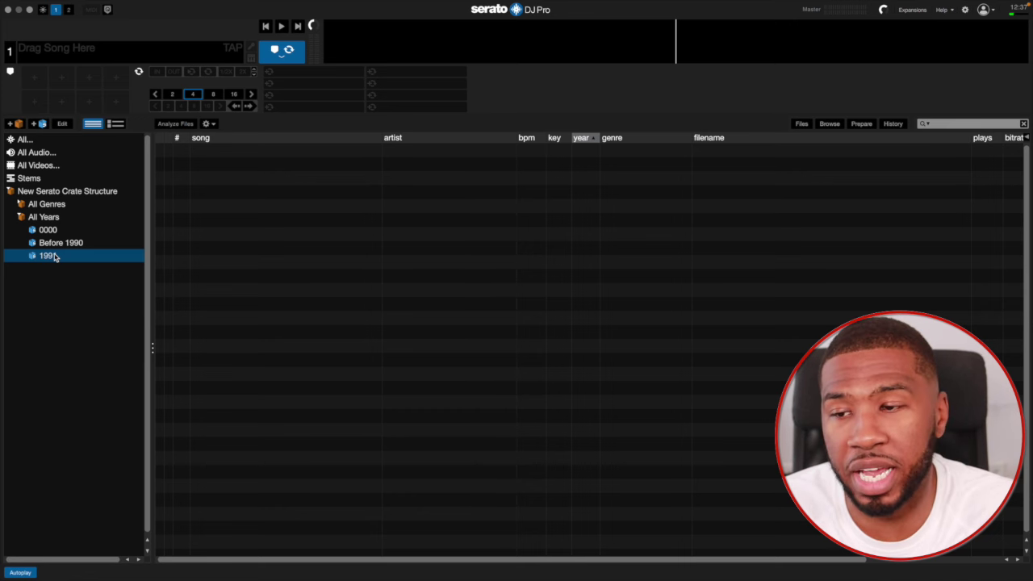
Create another smart crate with the rule that the year is 1992.
{"action": "left_click", "coordinate": [36, 124]}
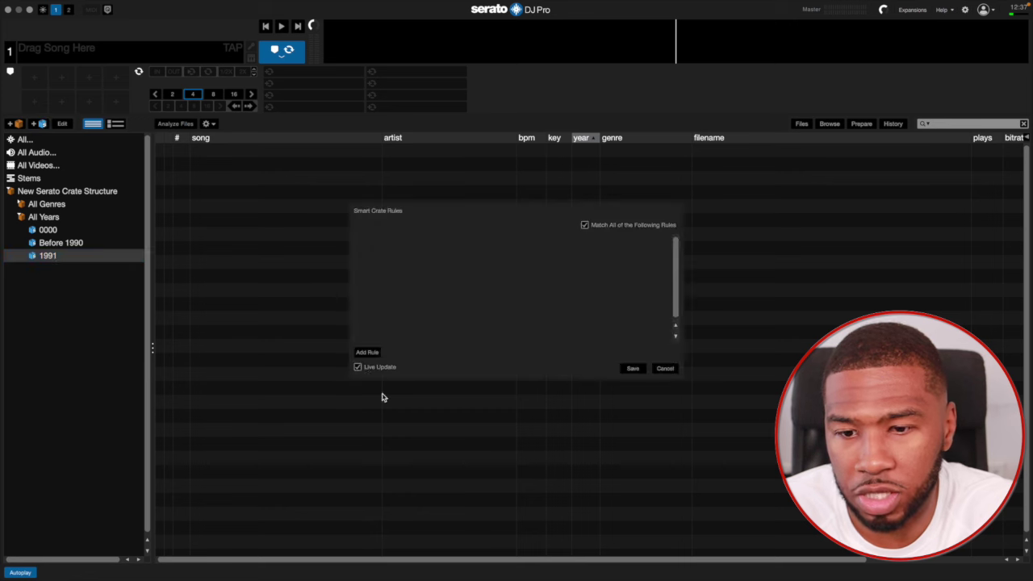
{"action": "left_click", "coordinate": [374, 354]}
{"action": "left_click", "coordinate": [386, 242]}
{"action": "left_click", "coordinate": [373, 393]}
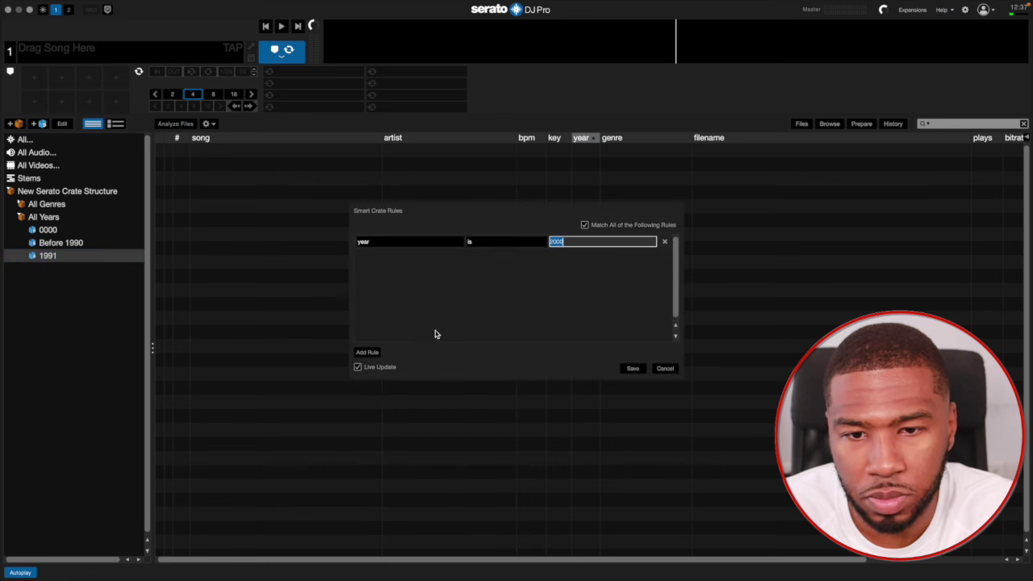
{"action": "left_click", "coordinate": [484, 242]}
{"action": "left_click", "coordinate": [484, 242]}
{"action": "left_click", "coordinate": [566, 247]}
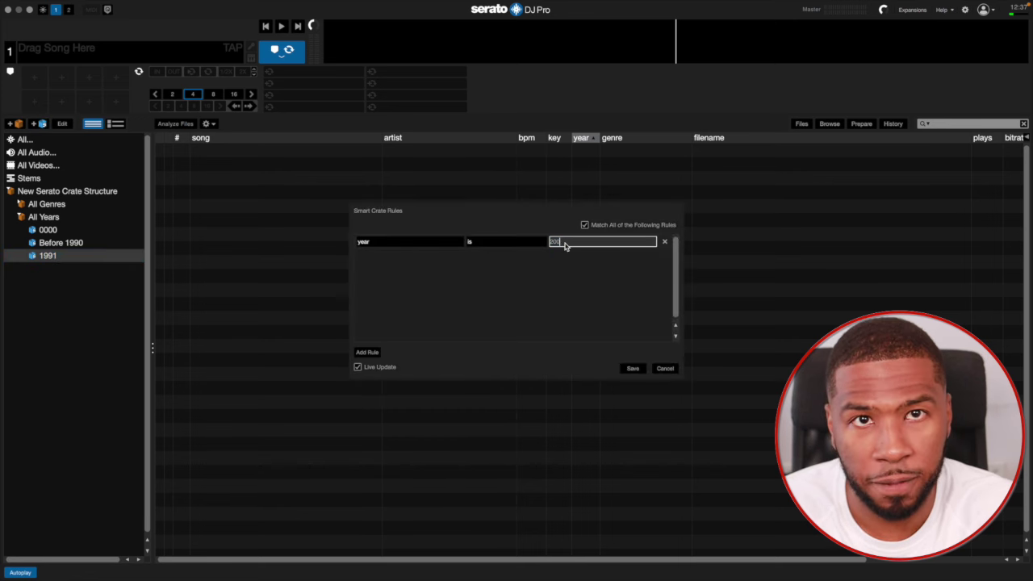
{"action": "type", "text": "1992"}
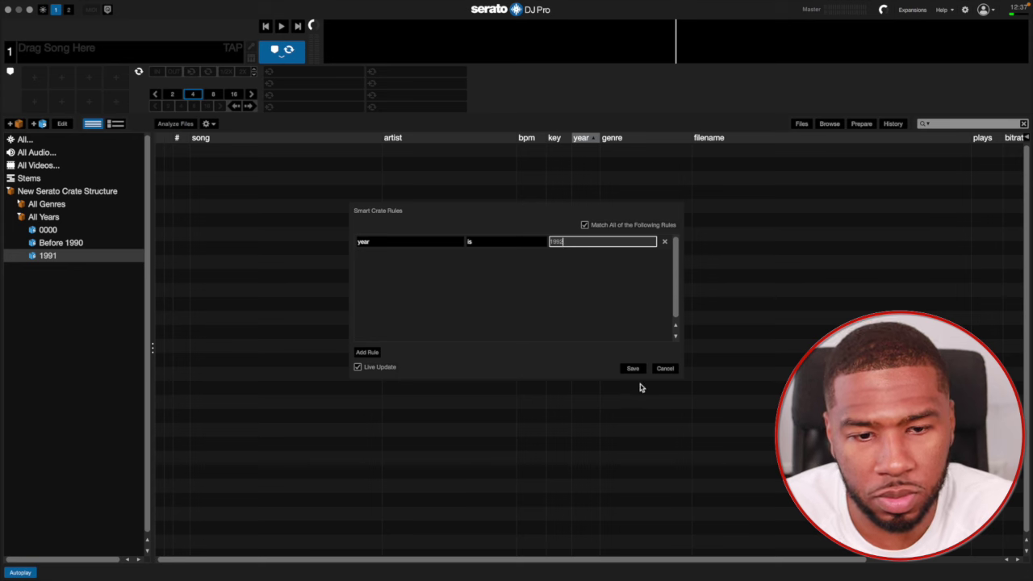
{"action": "left_click", "coordinate": [632, 367]}
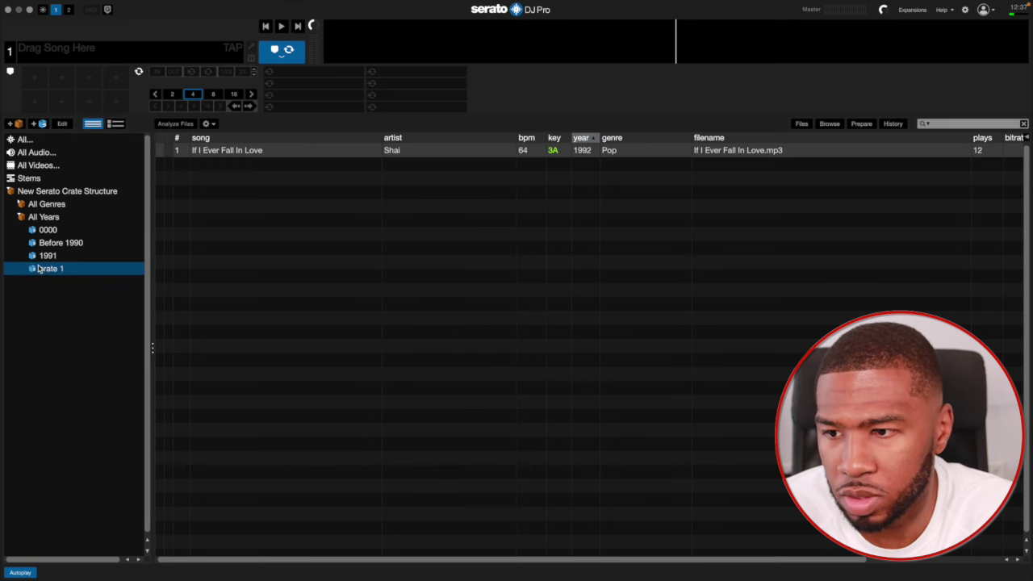
Rename the new smart crate under All Years as 1992.
{"action": "double_click", "coordinate": [45, 270]}
{"action": "type", "text": "1992"}
{"action": "key", "text": "Return"}
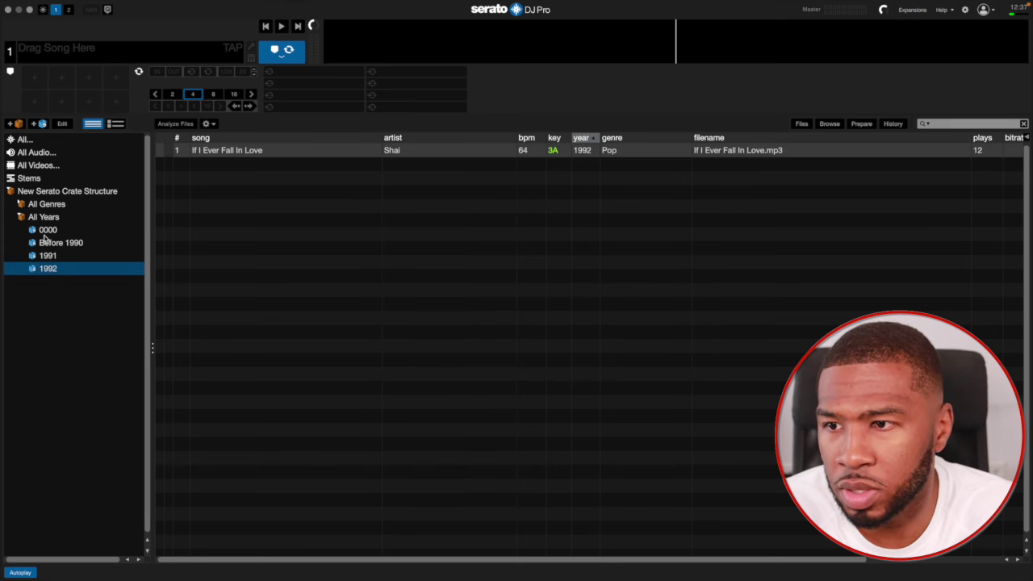
Start another smart crate with a rule matching an exact year and clear its default year value.
{"action": "left_click", "coordinate": [39, 123]}
{"action": "left_click", "coordinate": [366, 352]}
{"action": "left_click", "coordinate": [387, 243]}
{"action": "left_click", "coordinate": [384, 380]}
{"action": "left_click", "coordinate": [489, 242]}
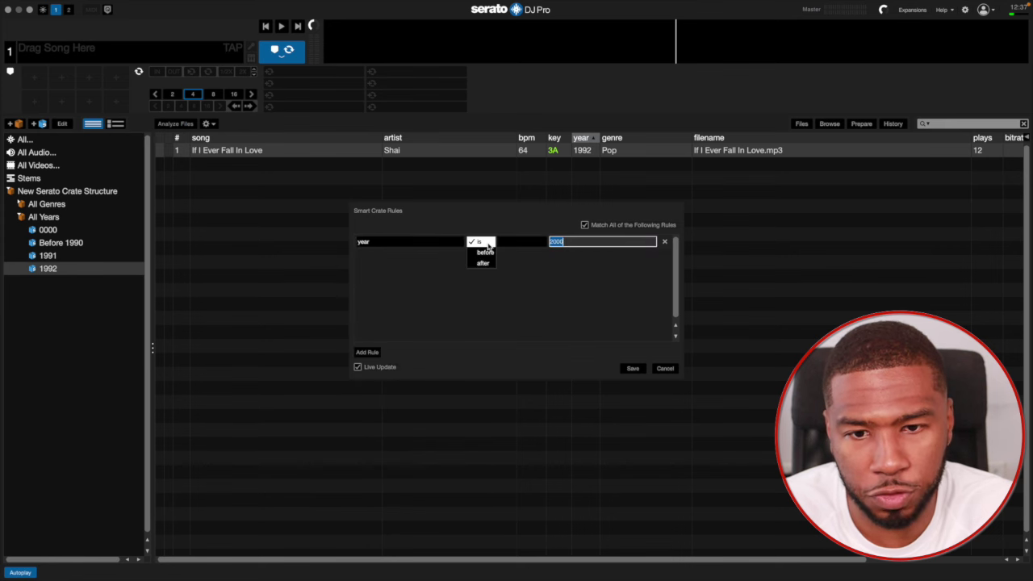
{"action": "left_click", "coordinate": [488, 243]}
{"action": "left_click", "coordinate": [587, 247]}
{"action": "key", "text": "BackSpace"}
{"action": "key", "text": "BackSpace"}
{"action": "key", "text": "BackSpace"}
{"action": "key", "text": "BackSpace"}
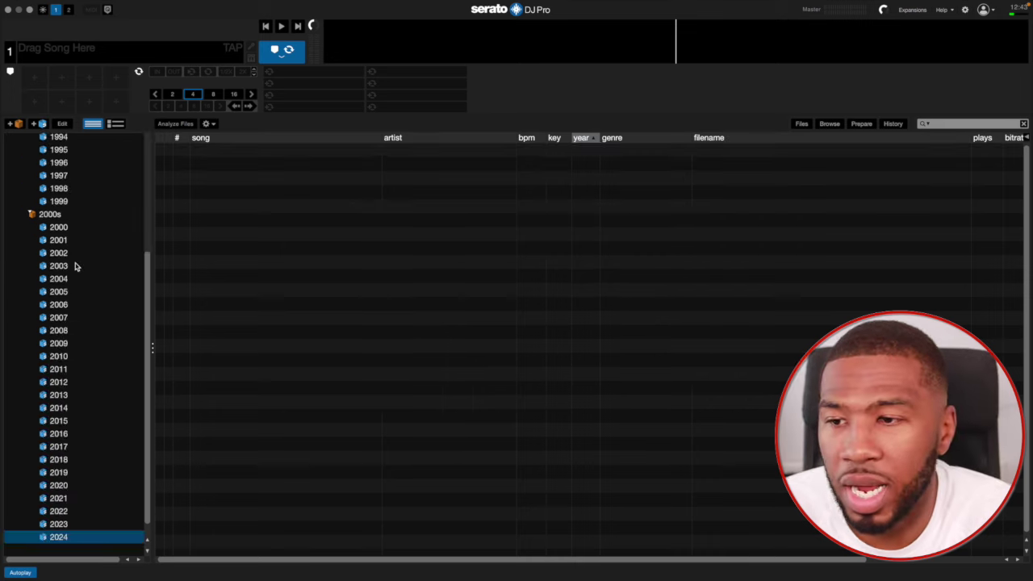
Collapse the 90s and 2000s crates inside All Years.
{"action": "scroll", "coordinate": [73, 265], "scroll_direction": "up", "scroll_amount": 5}
{"action": "scroll", "coordinate": [73, 267], "scroll_direction": "up", "scroll_amount": 3}
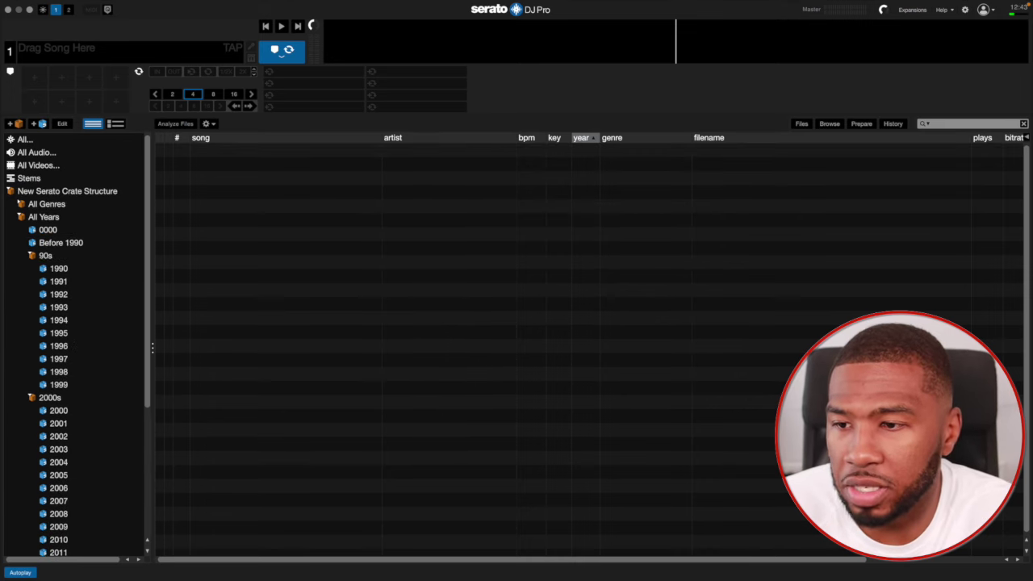
{"action": "left_click", "coordinate": [31, 256]}
{"action": "left_click", "coordinate": [33, 270]}
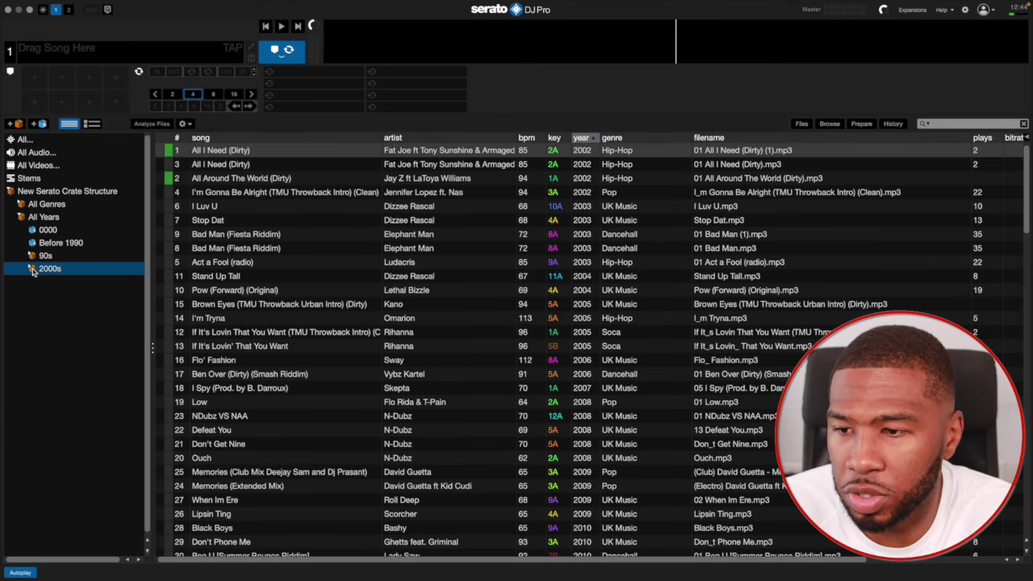
Look through the combined track list of the All Years crate, from the earliest to the latest years.
{"action": "left_click", "coordinate": [51, 219]}
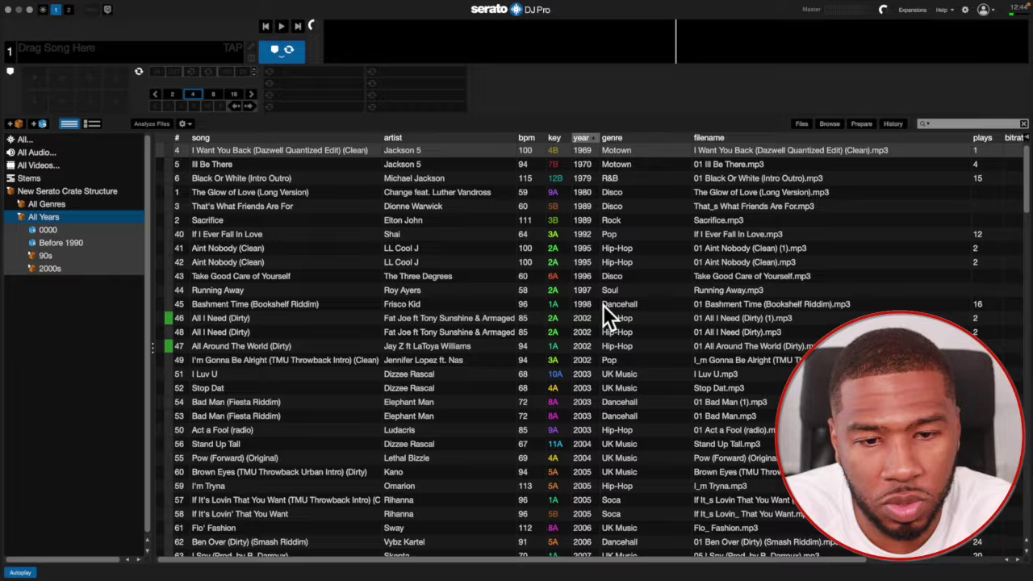
{"action": "scroll", "coordinate": [604, 318], "scroll_direction": "down", "scroll_amount": 20}
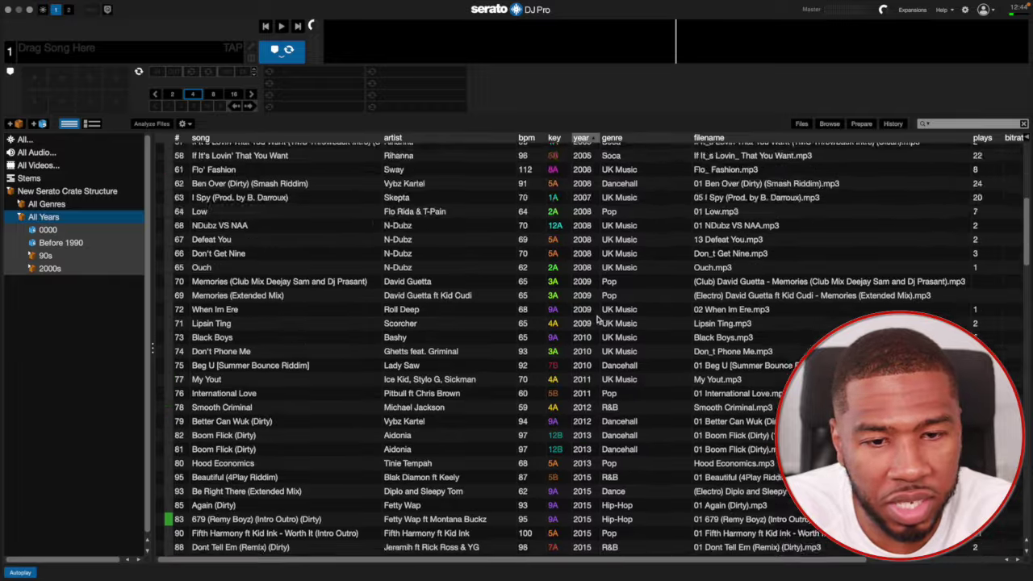
{"action": "scroll", "coordinate": [571, 319], "scroll_direction": "down", "scroll_amount": 20}
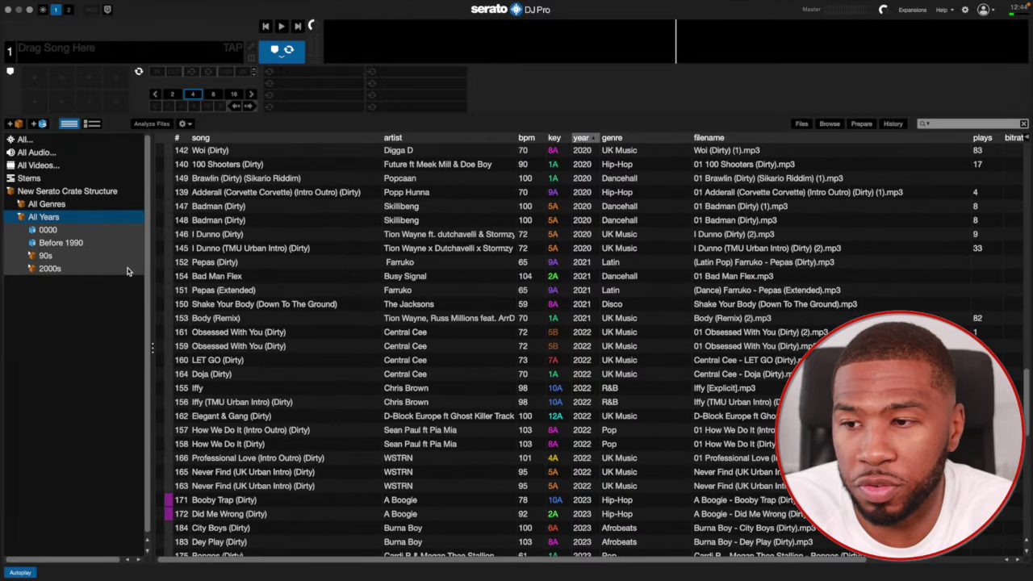
Review the tracks in the 0000 crate and run Populate Genre & Year on them in Music Library Tools.
{"action": "left_click", "coordinate": [58, 233]}
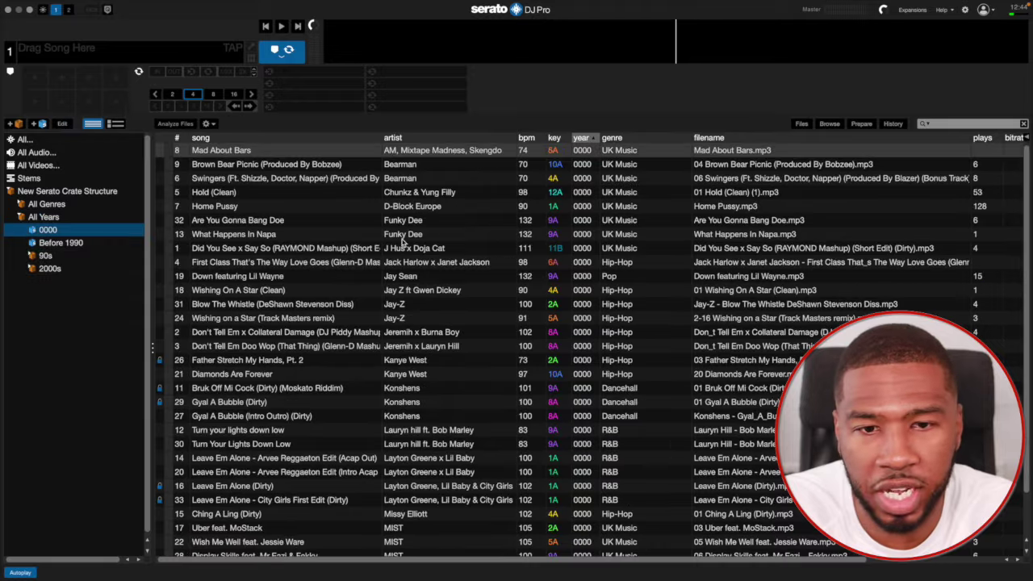
{"action": "scroll", "coordinate": [547, 314], "scroll_direction": "down", "scroll_amount": 5}
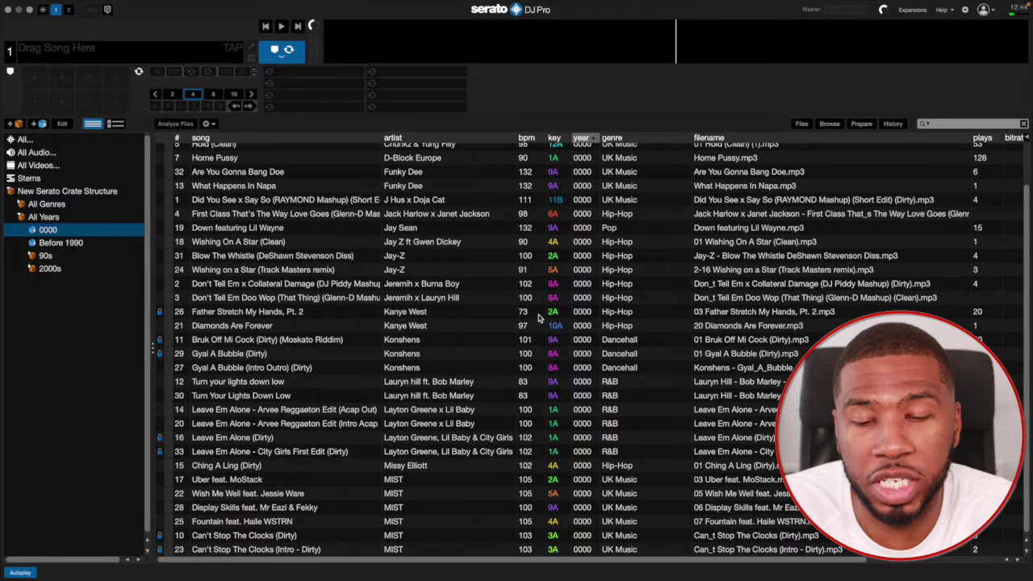
{"action": "scroll", "coordinate": [539, 317], "scroll_direction": "up", "scroll_amount": 3}
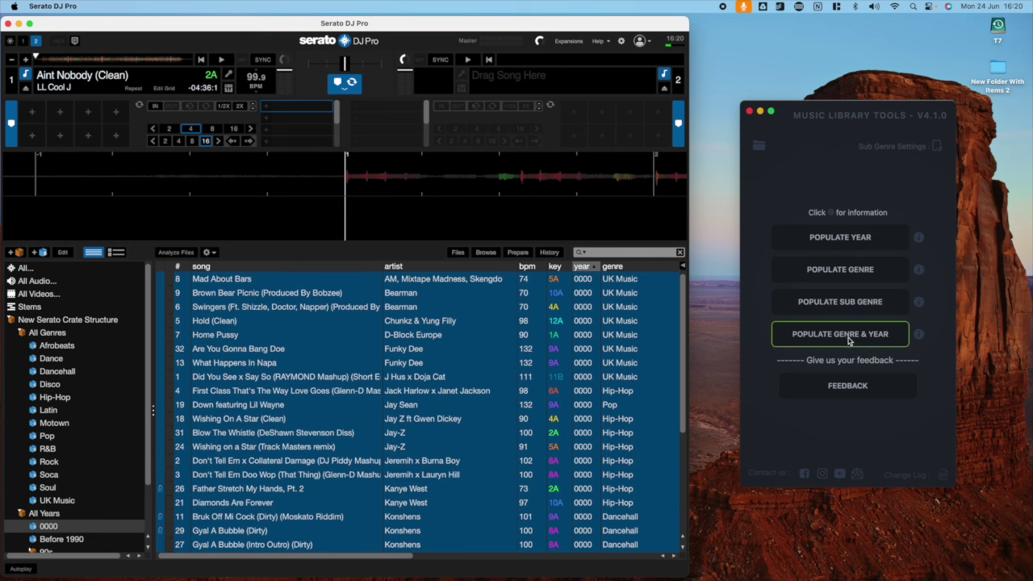
{"action": "left_click", "coordinate": [848, 340]}
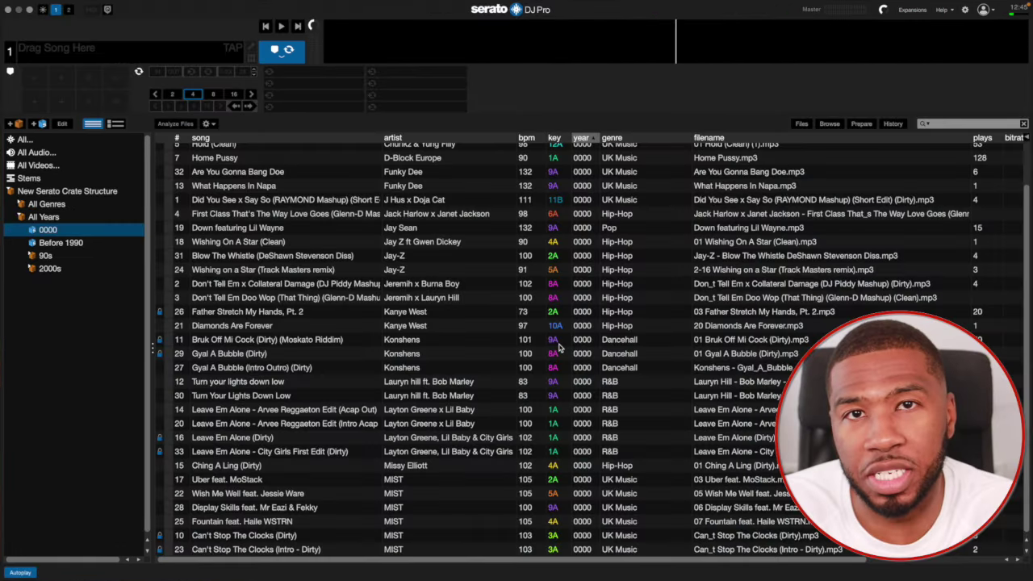
Collapse the All Genres and All Years crates, viewing the combined tracks of each.
{"action": "left_click", "coordinate": [24, 218]}
{"action": "left_click", "coordinate": [23, 204]}
{"action": "left_click", "coordinate": [23, 204]}
{"action": "left_click", "coordinate": [23, 205]}
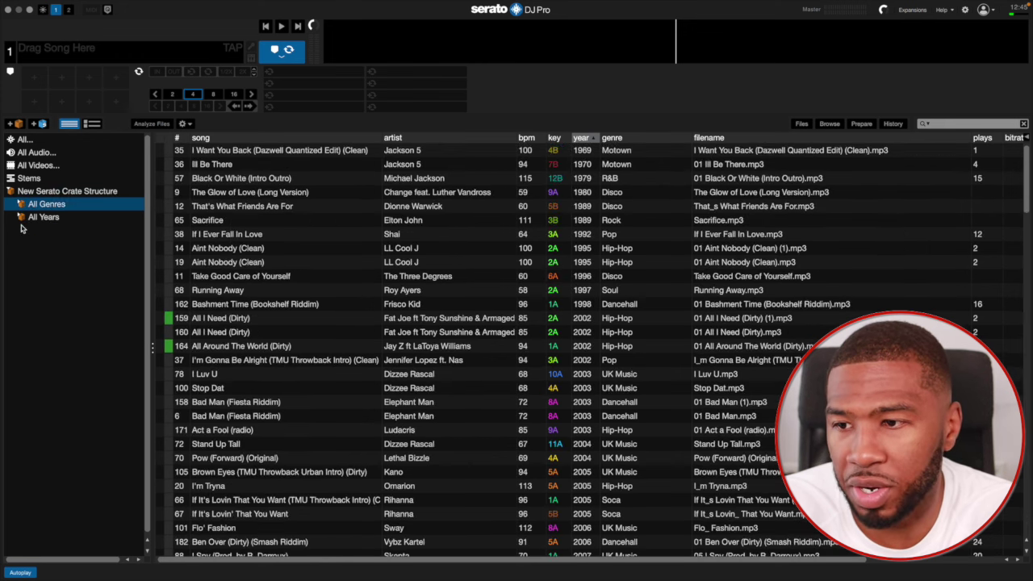
{"action": "left_click", "coordinate": [22, 218]}
{"action": "left_click", "coordinate": [23, 218]}
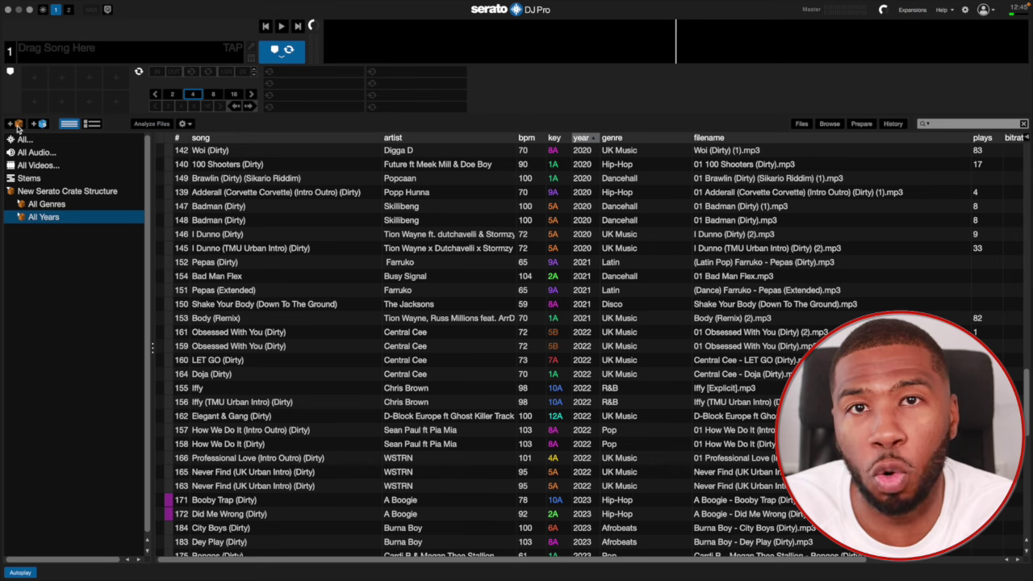
Create a regular crate, nest it inside New Serato Crate Structure and rename it All File Types.
{"action": "left_click", "coordinate": [17, 126]}
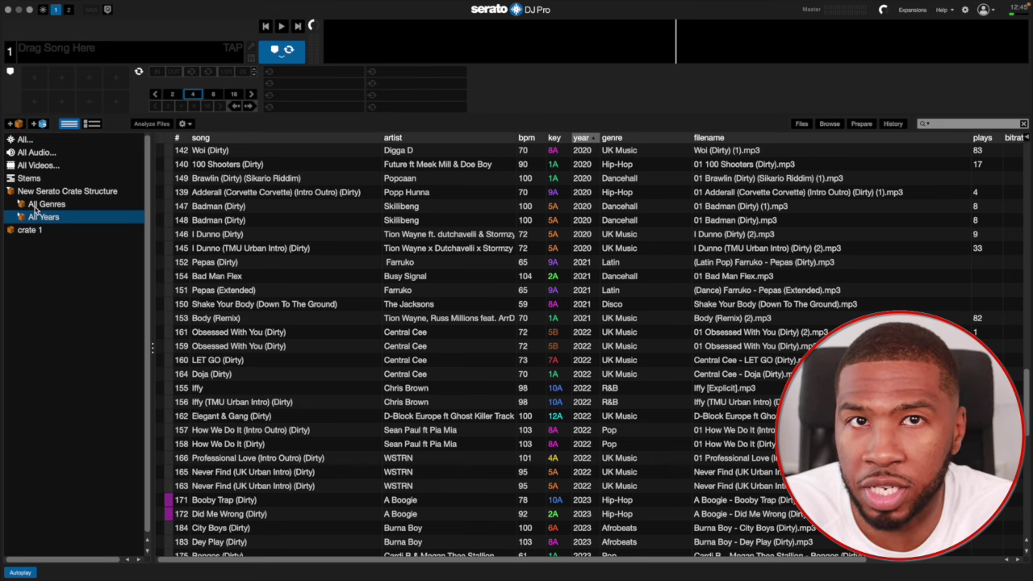
{"action": "left_click_drag", "start_coordinate": [29, 234], "coordinate": [37, 234]}
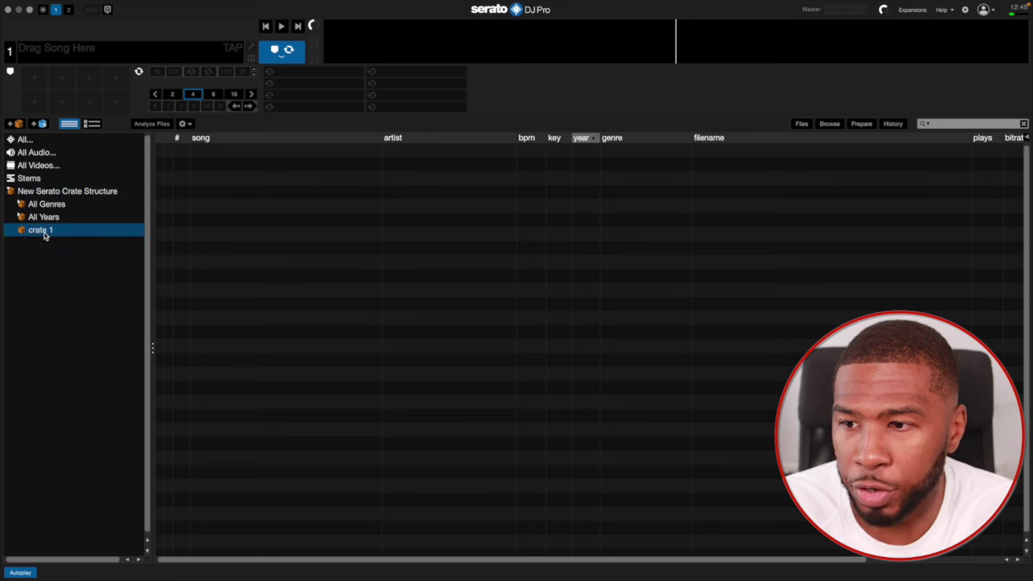
{"action": "double_click", "coordinate": [42, 231]}
{"action": "type", "text": "All File"}
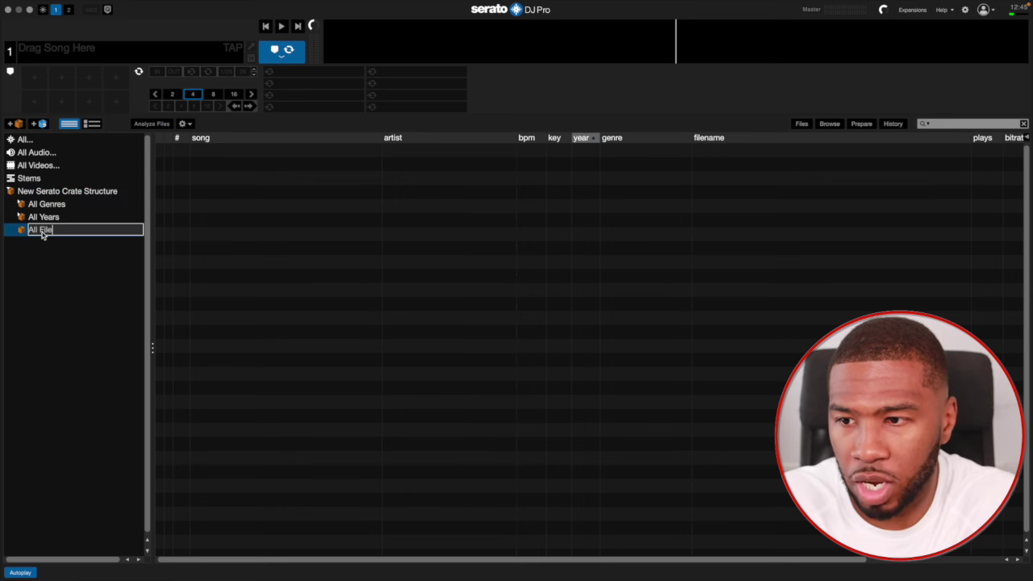
{"action": "type", "text": " Type"}
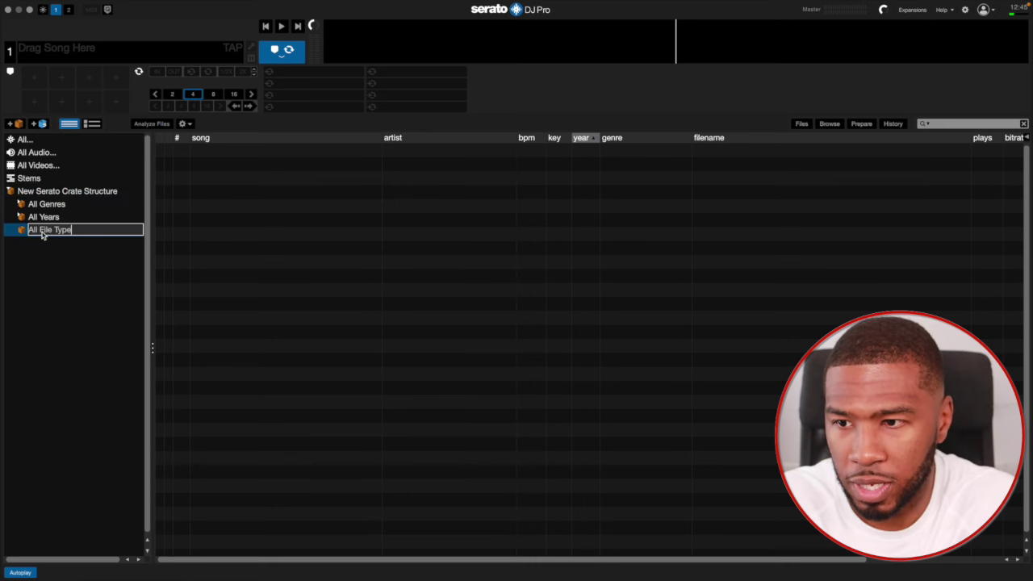
{"action": "type", "text": "s"}
{"action": "key", "text": "Return"}
Create a smart crate with the rule that the filename contains mp3 and nest it inside All File Types.
{"action": "left_click", "coordinate": [41, 125]}
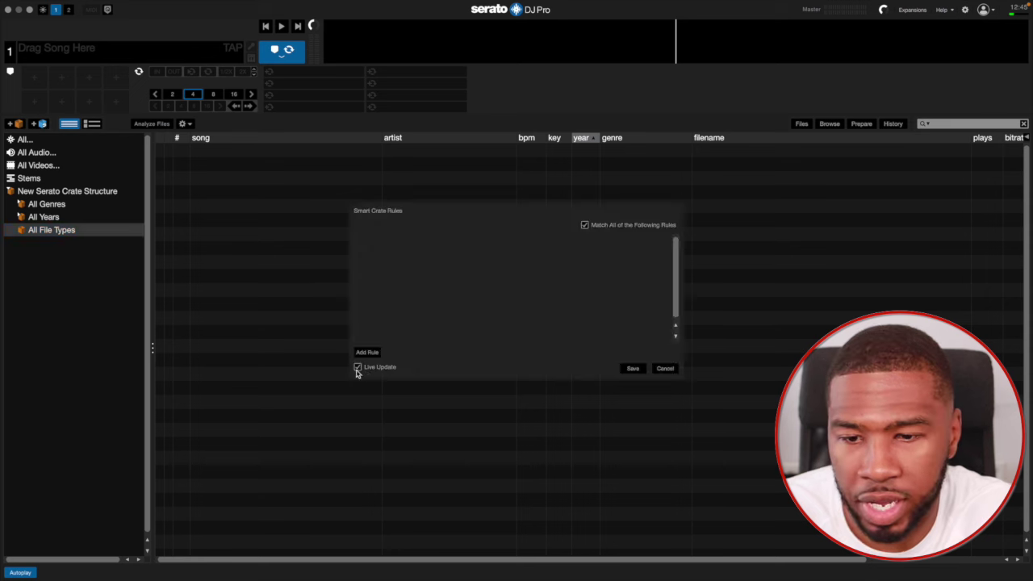
{"action": "left_click", "coordinate": [368, 352]}
{"action": "left_click", "coordinate": [398, 245]}
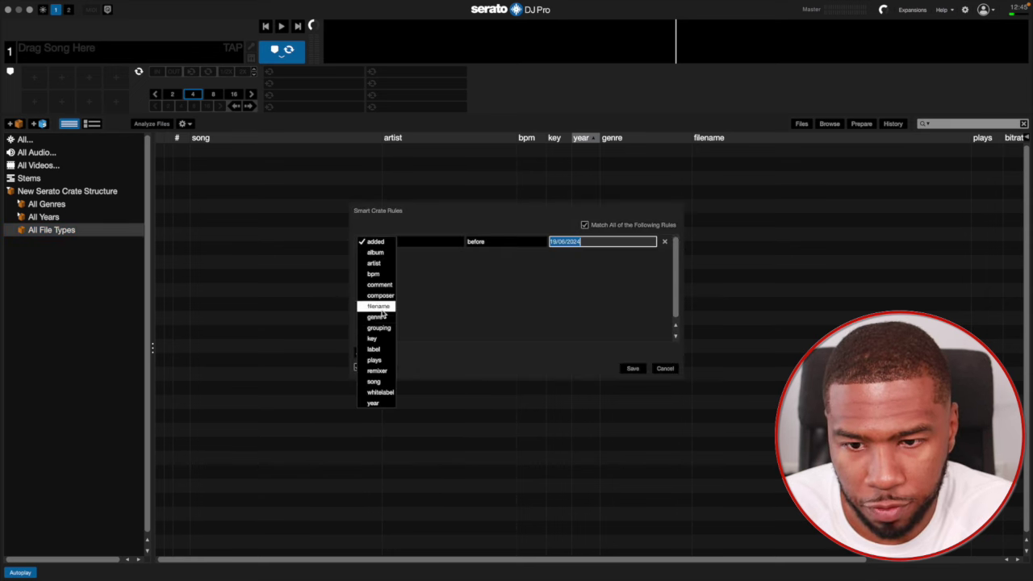
{"action": "left_click", "coordinate": [378, 306]}
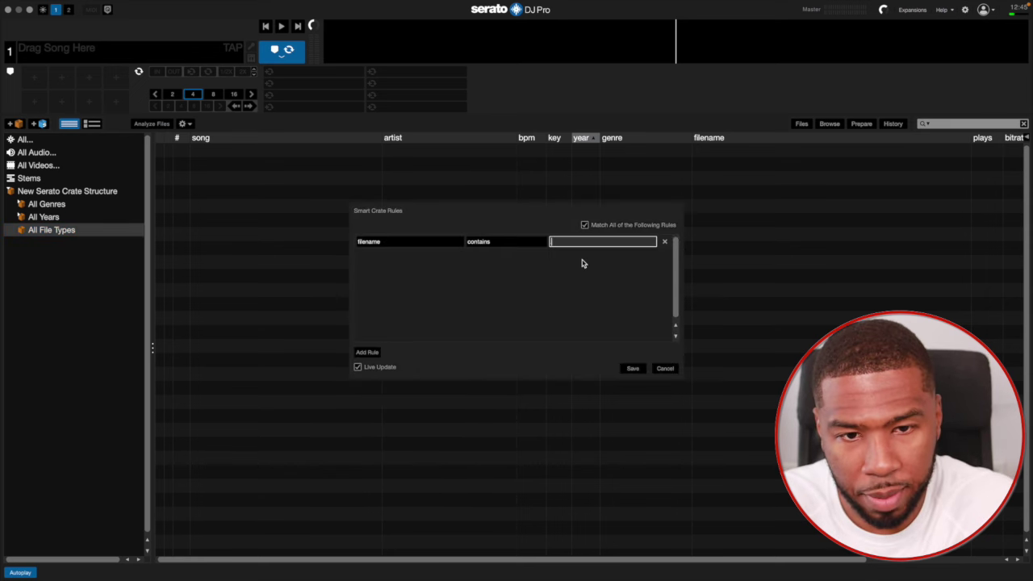
{"action": "type", "text": "mp3"}
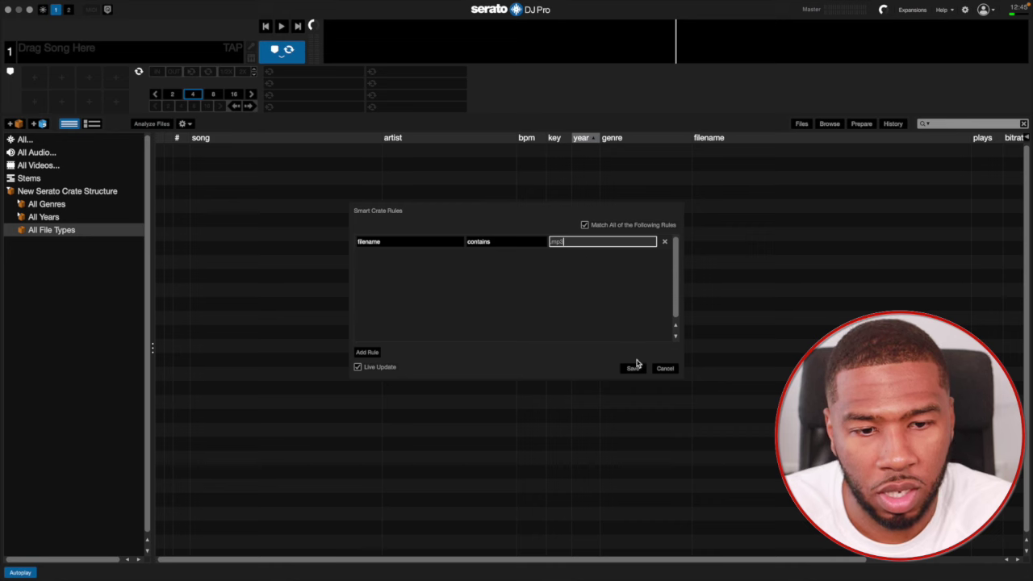
{"action": "left_click", "coordinate": [632, 368]}
{"action": "left_click", "coordinate": [34, 243]}
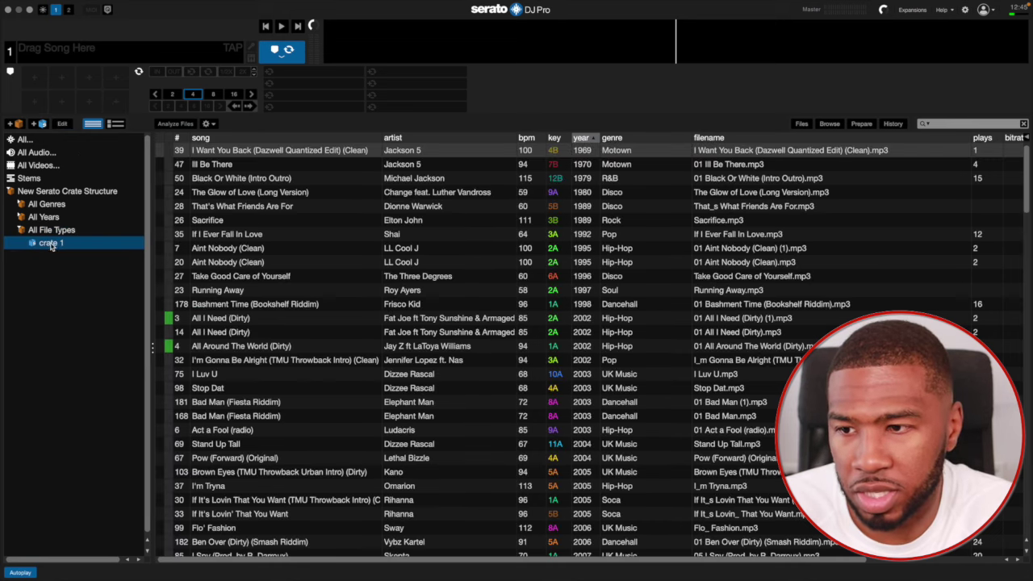
Rename the smart crate inside All File Types as MP3.
{"action": "double_click", "coordinate": [50, 245]}
{"action": "type", "text": "MP"}
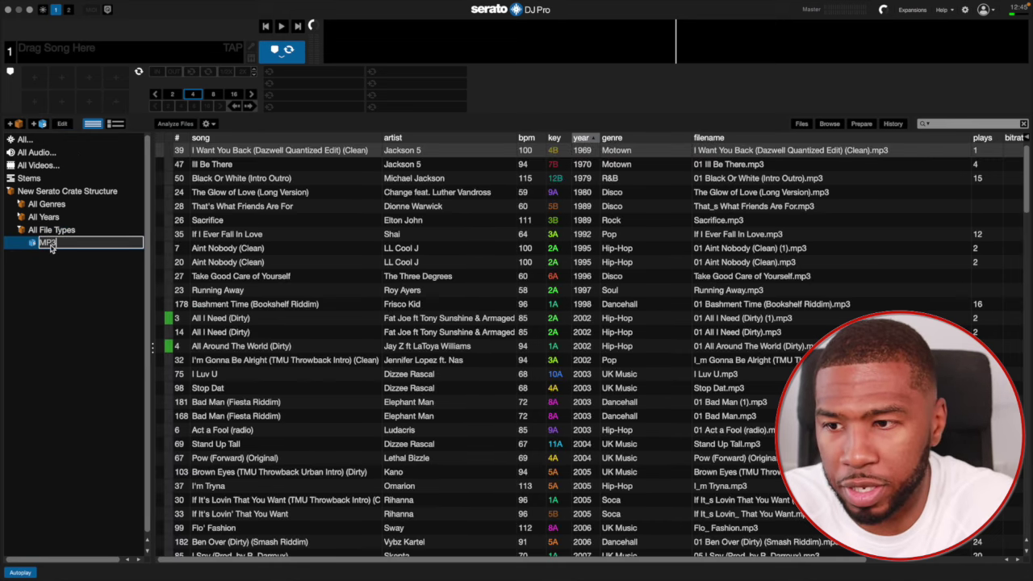
{"action": "type", "text": "3"}
{"action": "key", "text": "Return"}
Create a smart crate with the rule that the filename contains m4a.
{"action": "left_click", "coordinate": [34, 125]}
{"action": "left_click", "coordinate": [366, 353]}
{"action": "left_click", "coordinate": [379, 242]}
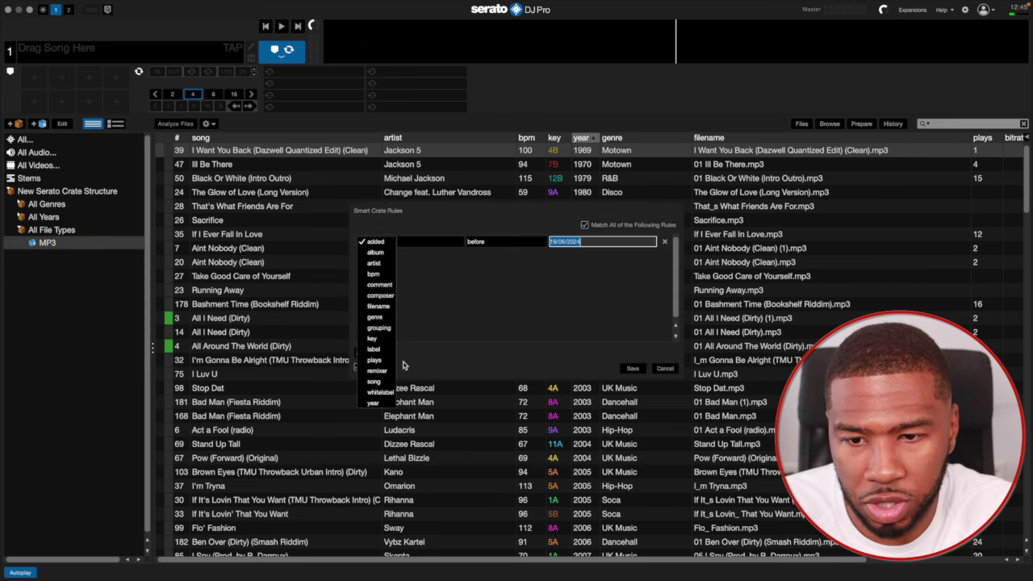
{"action": "left_click", "coordinate": [379, 306]}
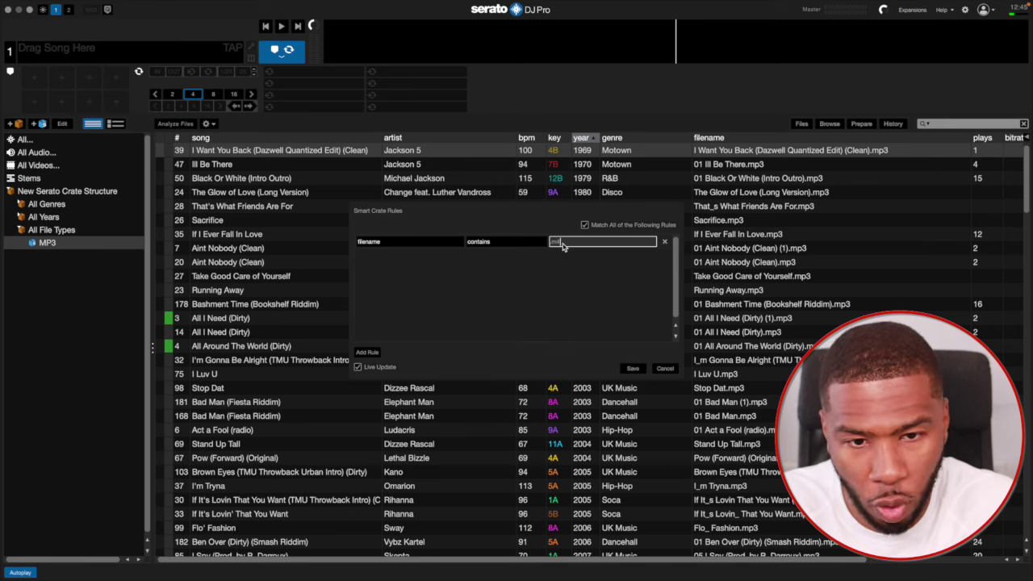
{"action": "left_click", "coordinate": [638, 367]}
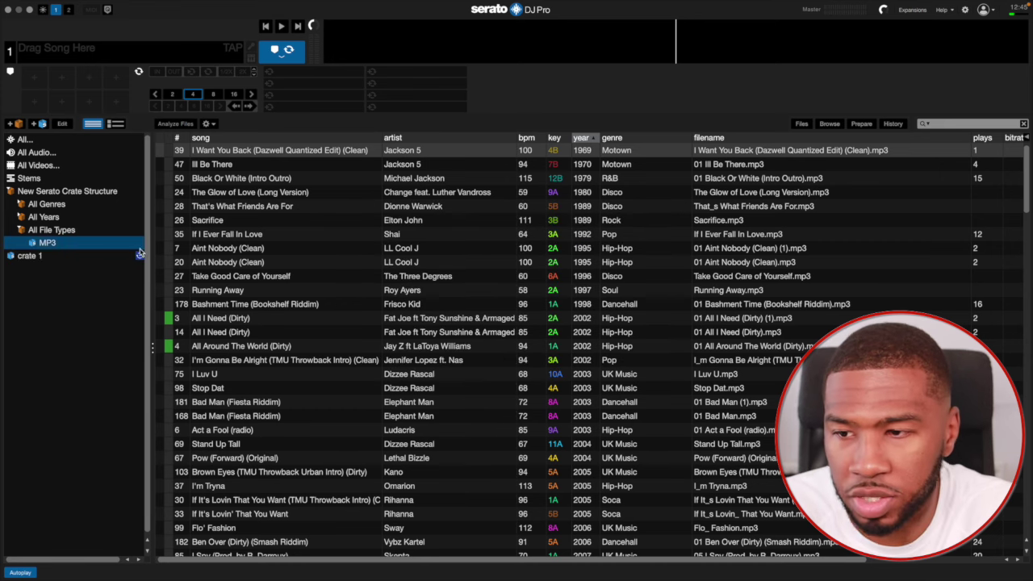
Nest the new smart crate inside All File Types and rename it M4A.
{"action": "left_click", "coordinate": [33, 255]}
{"action": "double_click", "coordinate": [36, 255]}
{"action": "type", "text": "M4A"}
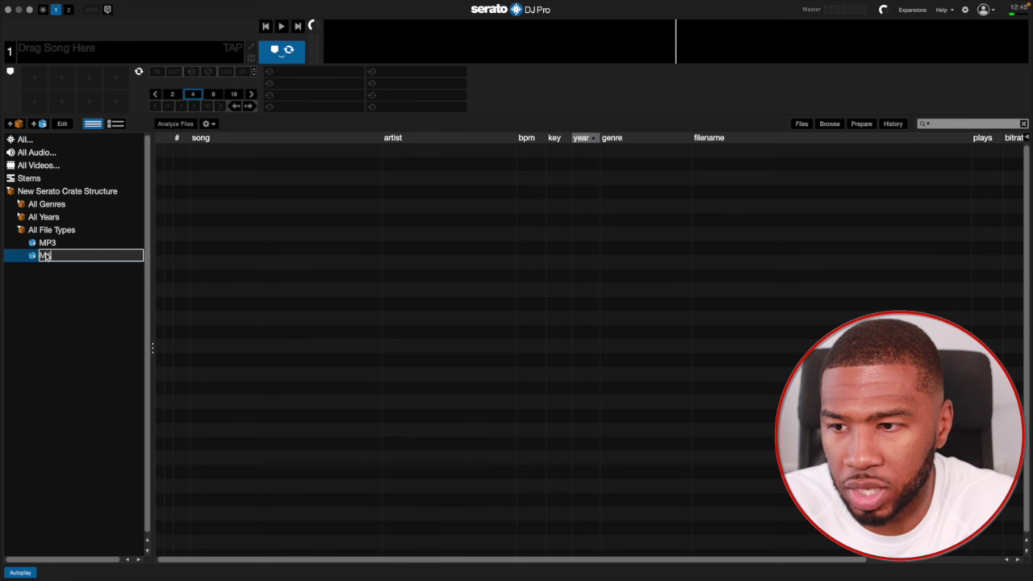
Create a smart crate with the rule that the filename contains wav.
{"action": "left_click", "coordinate": [41, 124]}
{"action": "left_click", "coordinate": [366, 352]}
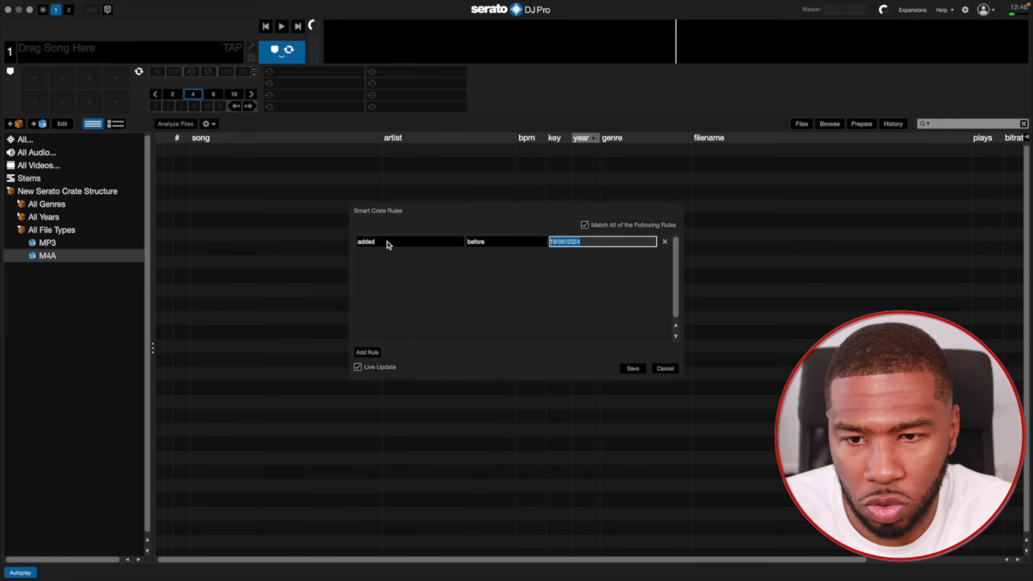
{"action": "left_click", "coordinate": [387, 242]}
{"action": "left_click", "coordinate": [375, 307]}
{"action": "left_click", "coordinate": [499, 242]}
{"action": "left_click", "coordinate": [484, 249]}
{"action": "left_click", "coordinate": [501, 242]}
{"action": "left_click", "coordinate": [484, 242]}
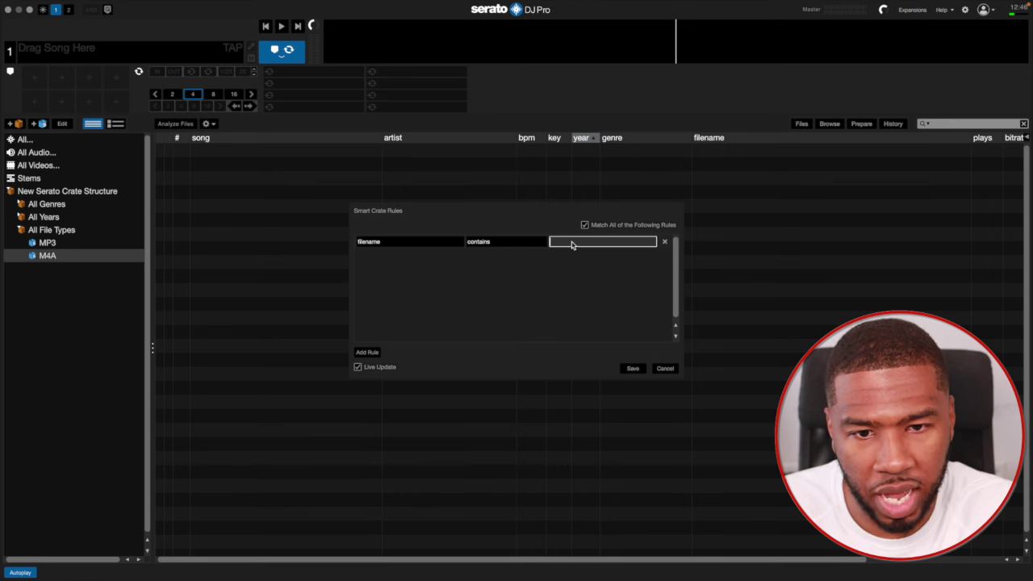
{"action": "type", "text": "wav"}
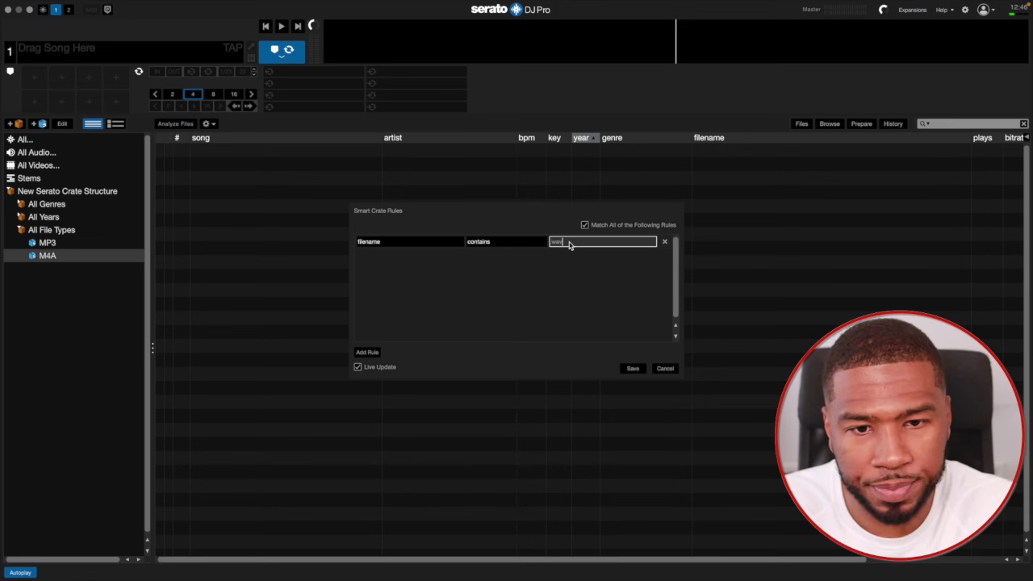
{"action": "left_click", "coordinate": [634, 369]}
Nest the new smart crate inside All File Types below M4A and rename it WAV.
{"action": "left_click_drag", "start_coordinate": [37, 276], "coordinate": [51, 267]}
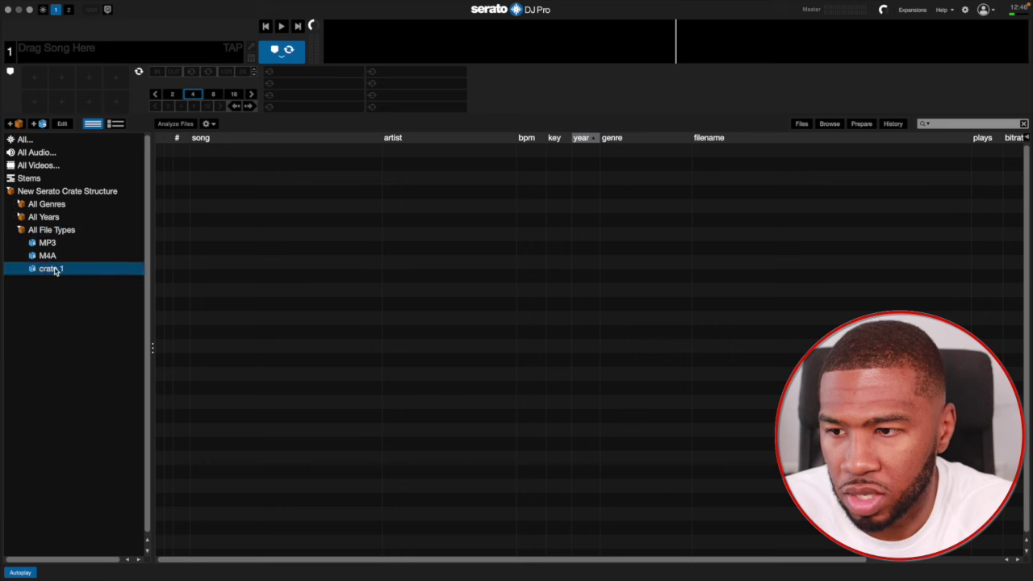
{"action": "double_click", "coordinate": [52, 268]}
{"action": "type", "text": "W"}
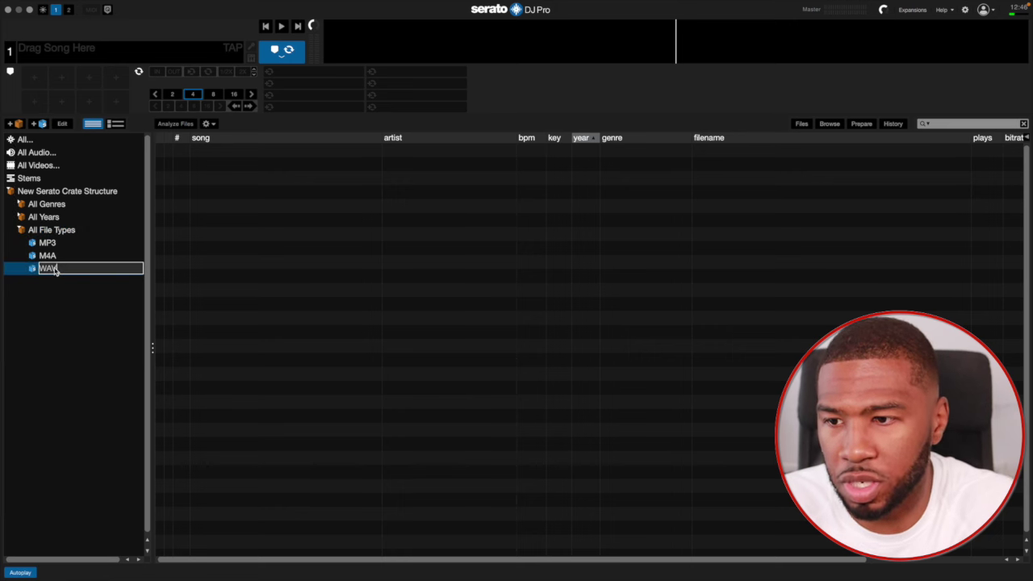
{"action": "type", "text": "AV"}
{"action": "key", "text": "Return"}
Create a smart crate for FLAC files using a filename contains rule.
{"action": "left_click", "coordinate": [43, 124]}
{"action": "left_click", "coordinate": [377, 353]}
{"action": "left_click", "coordinate": [383, 244]}
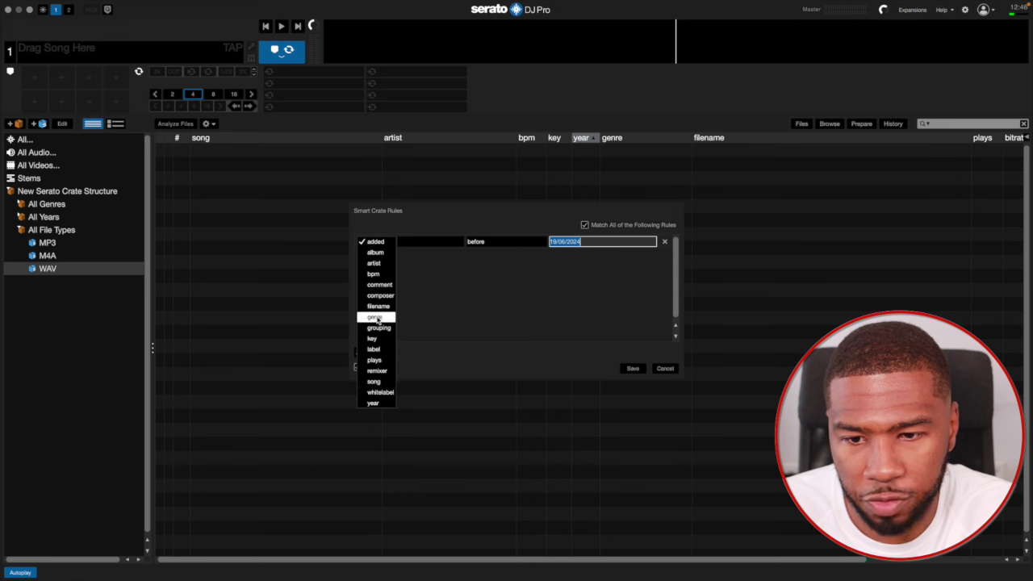
{"action": "left_click", "coordinate": [376, 305]}
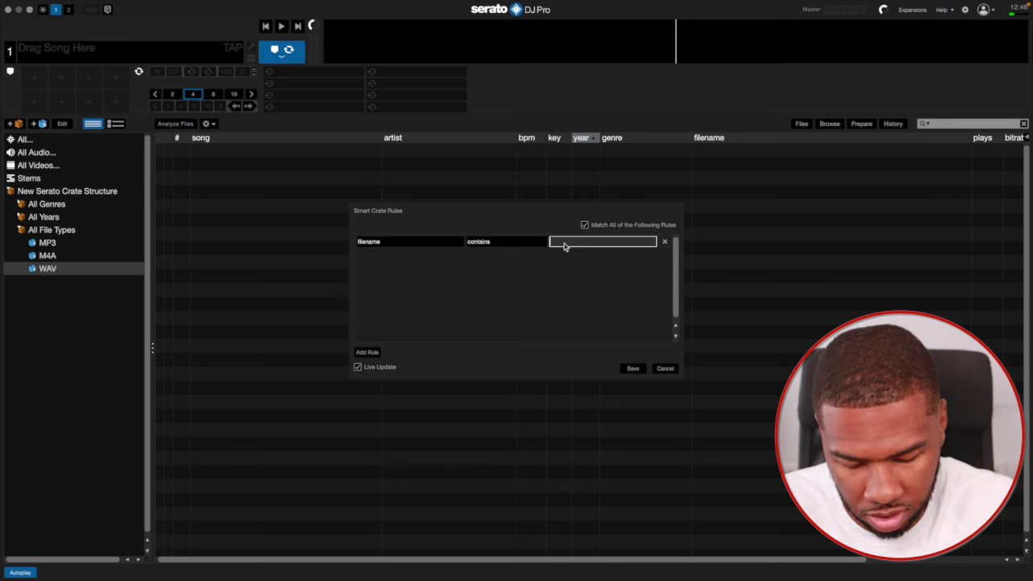
{"action": "left_click", "coordinate": [633, 369]}
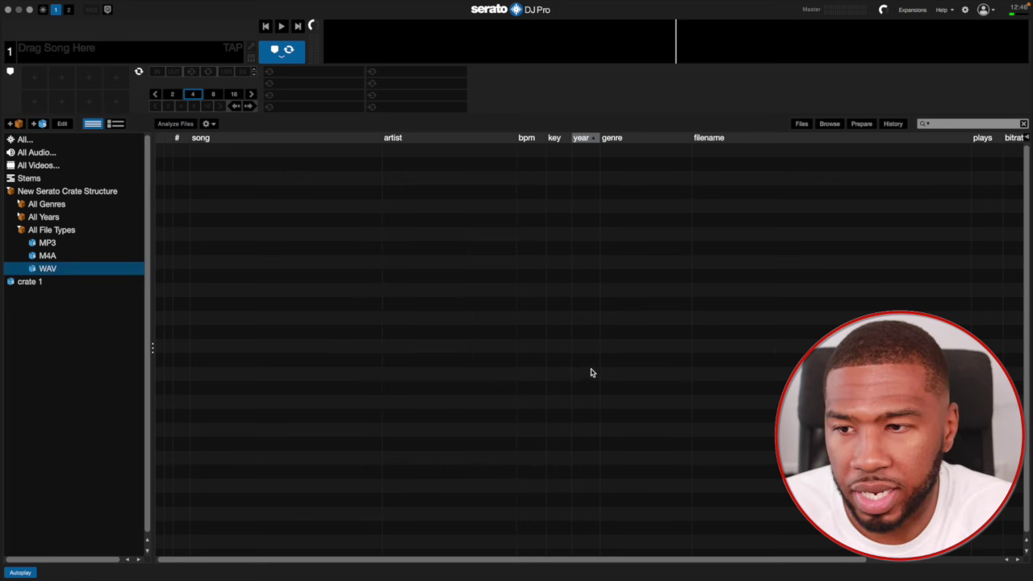
Nest the new smart crate inside All File Types below WAV and rename it FLAC.
{"action": "left_click_drag", "start_coordinate": [28, 286], "coordinate": [40, 282]}
{"action": "double_click", "coordinate": [45, 283]}
{"action": "type", "text": "FLAC"}
{"action": "key", "text": "Return"}
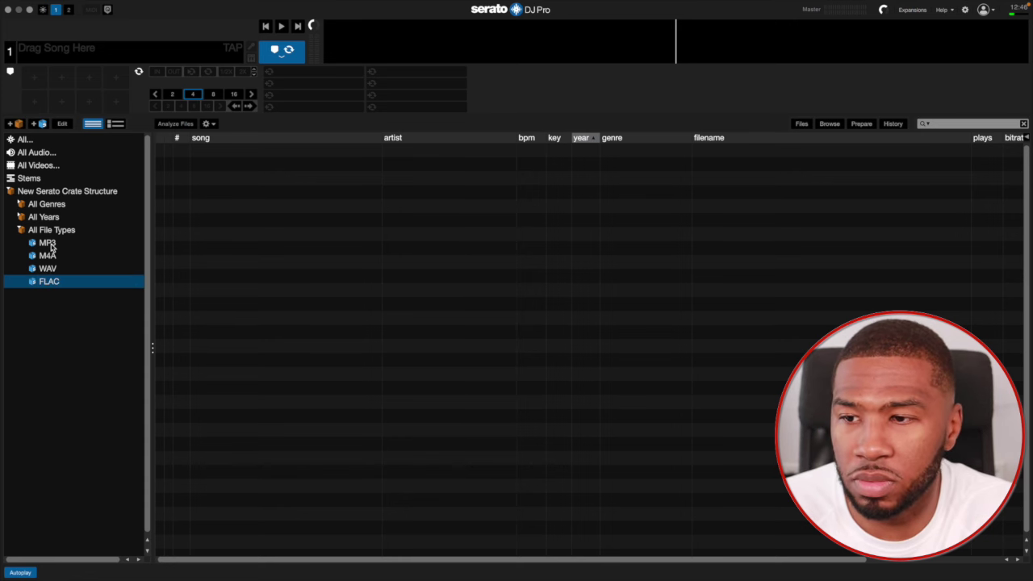
Review the tracks in the MP3 smart crate, and collapse the All File Types crate.
{"action": "left_click", "coordinate": [47, 243]}
{"action": "scroll", "coordinate": [375, 292], "scroll_direction": "down", "scroll_amount": 15}
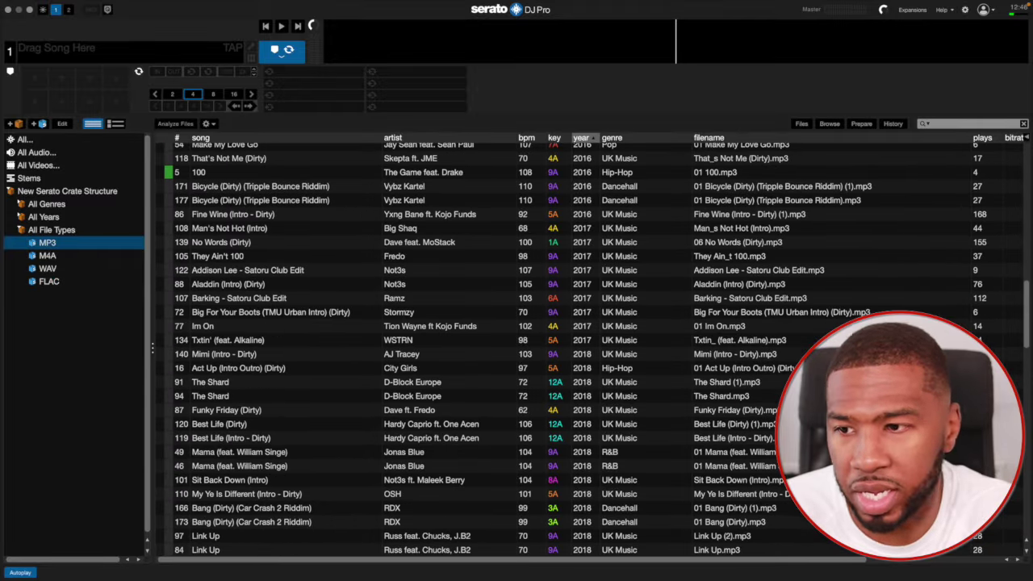
{"action": "left_click", "coordinate": [23, 230]}
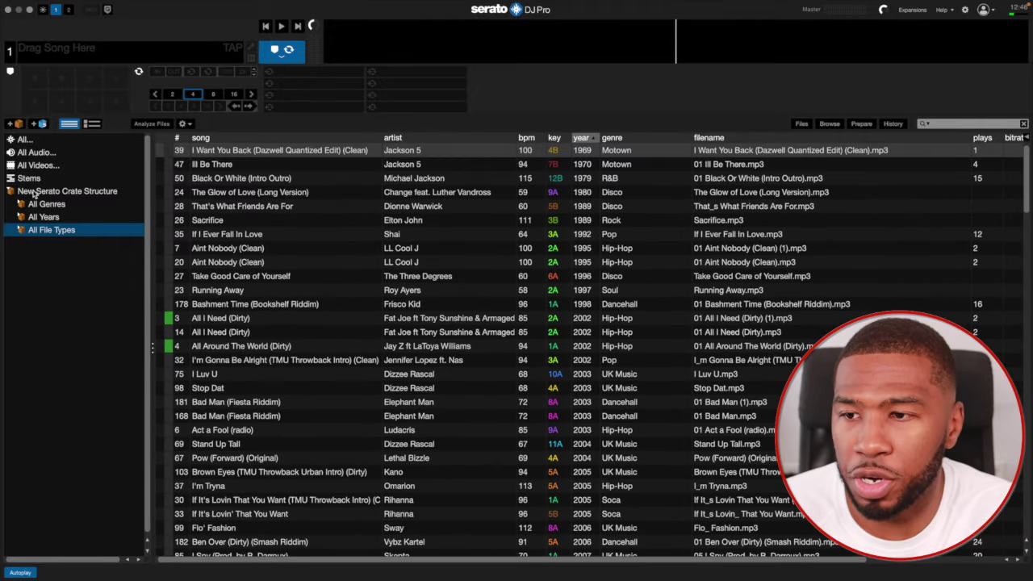